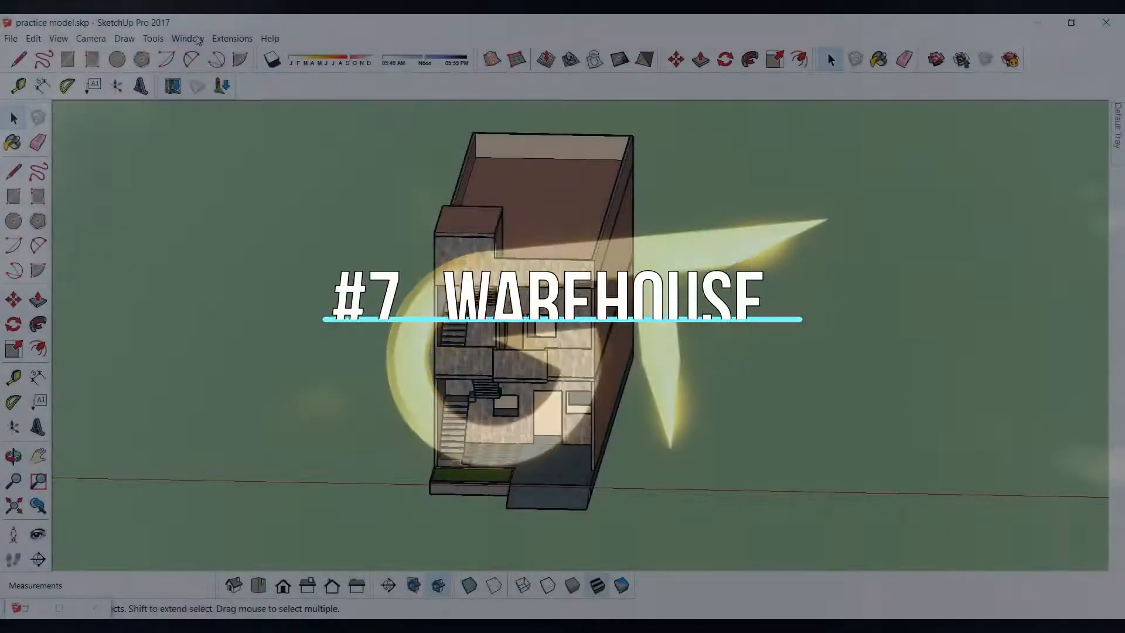
- Open 3D Warehouse and search all categories for "jaali 2"
left_click(189, 39)
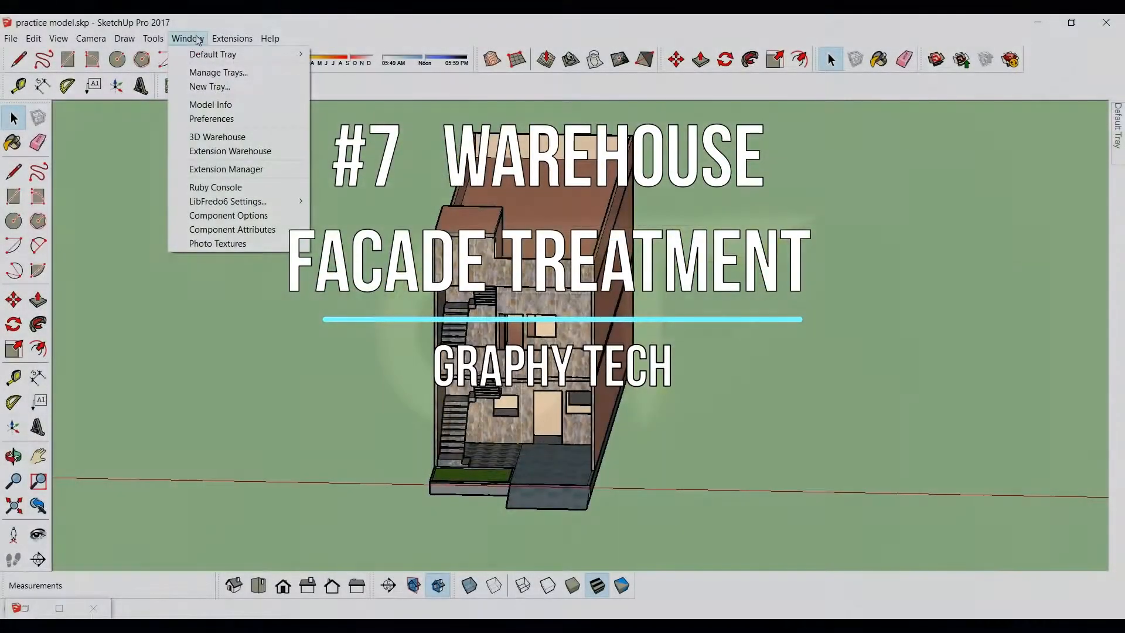
left_click(215, 138)
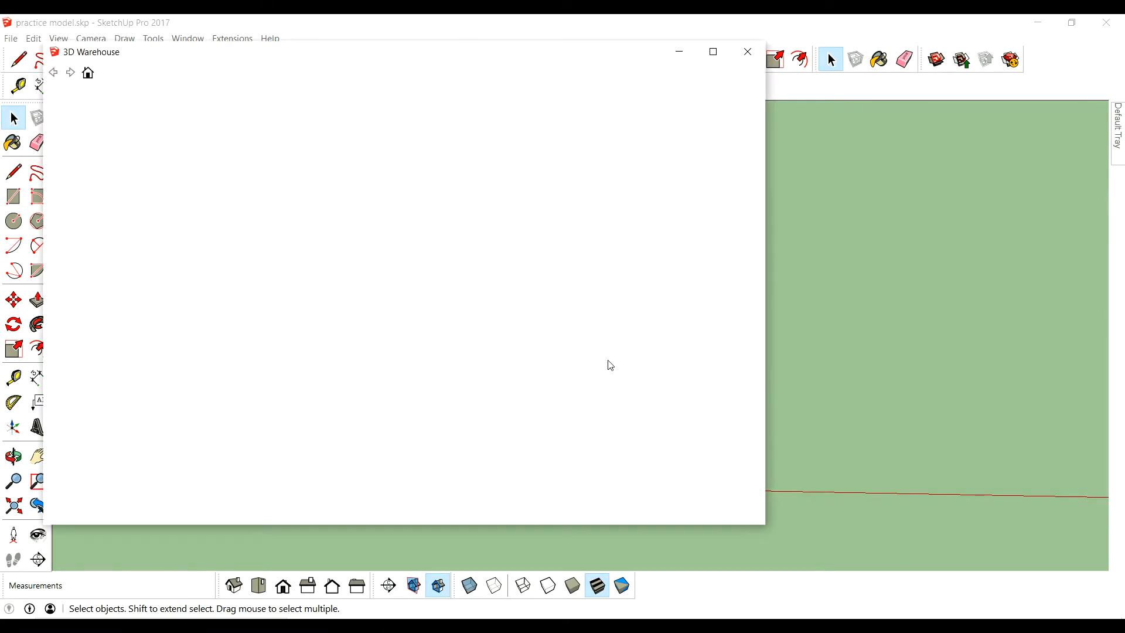
left_click(290, 97)
type("ja")
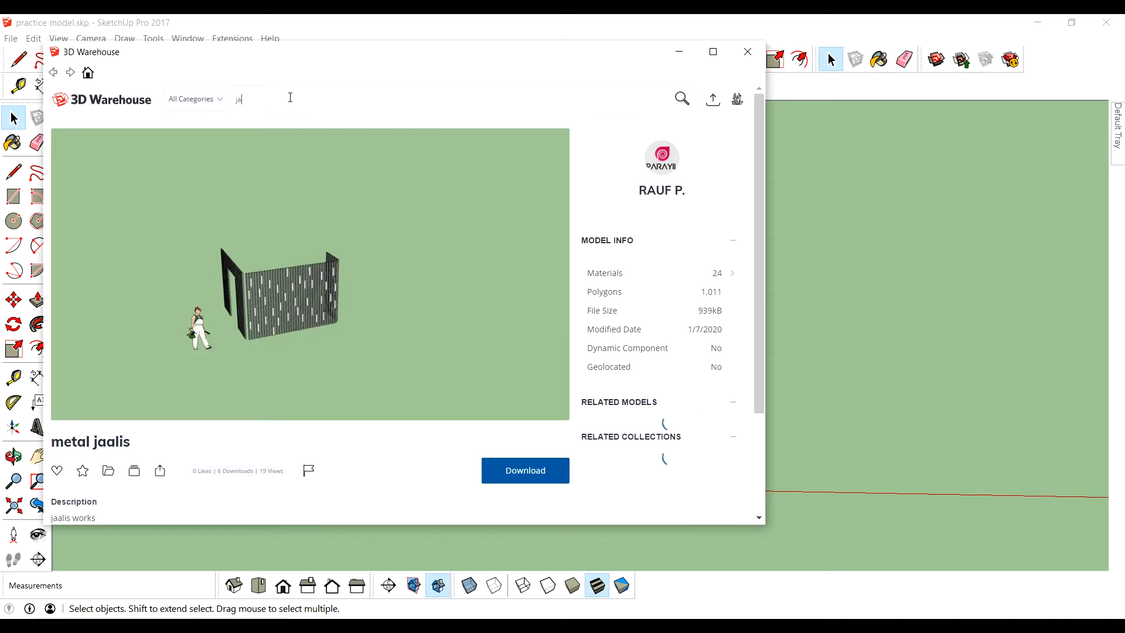
type("ali")
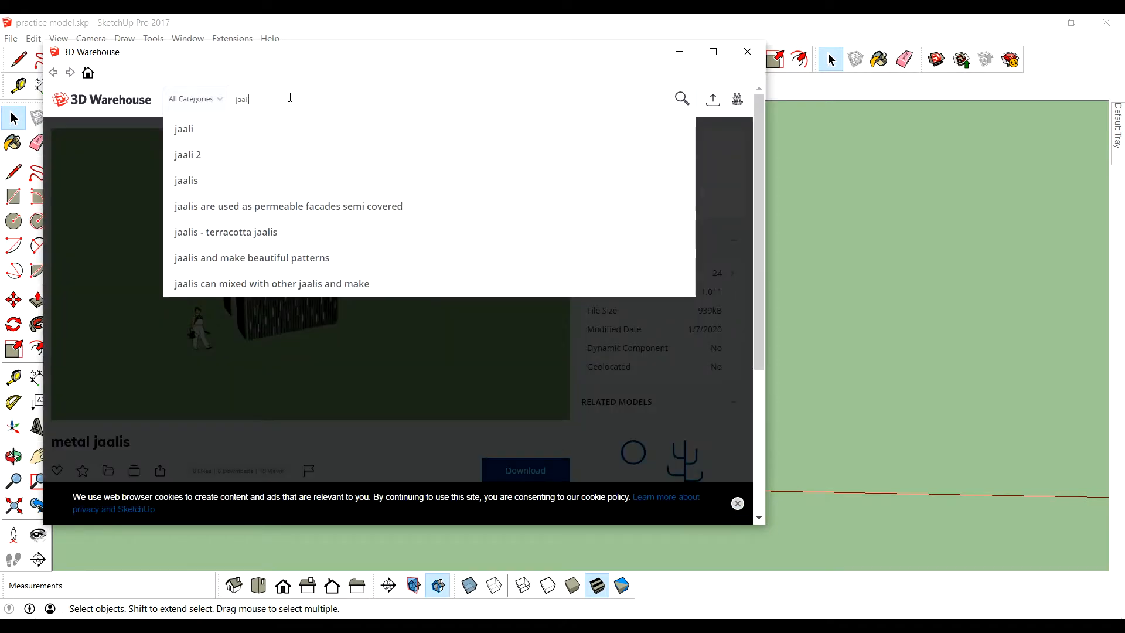
left_click(256, 155)
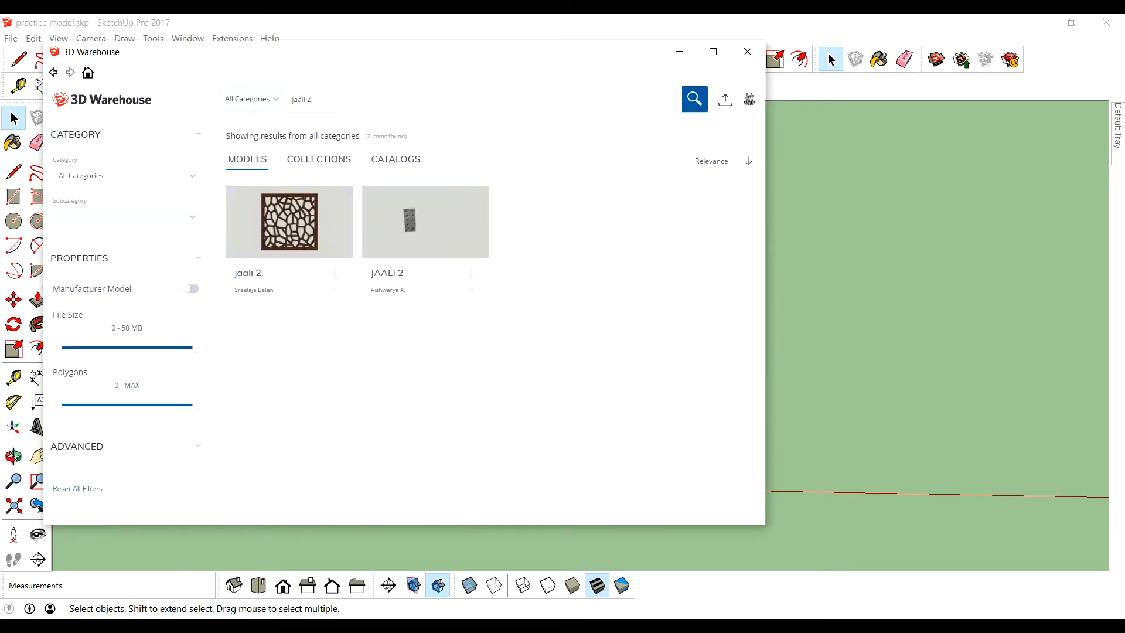
- Load the "jaali 2." component directly into the model and place it on the ground beside the house
left_click(312, 259)
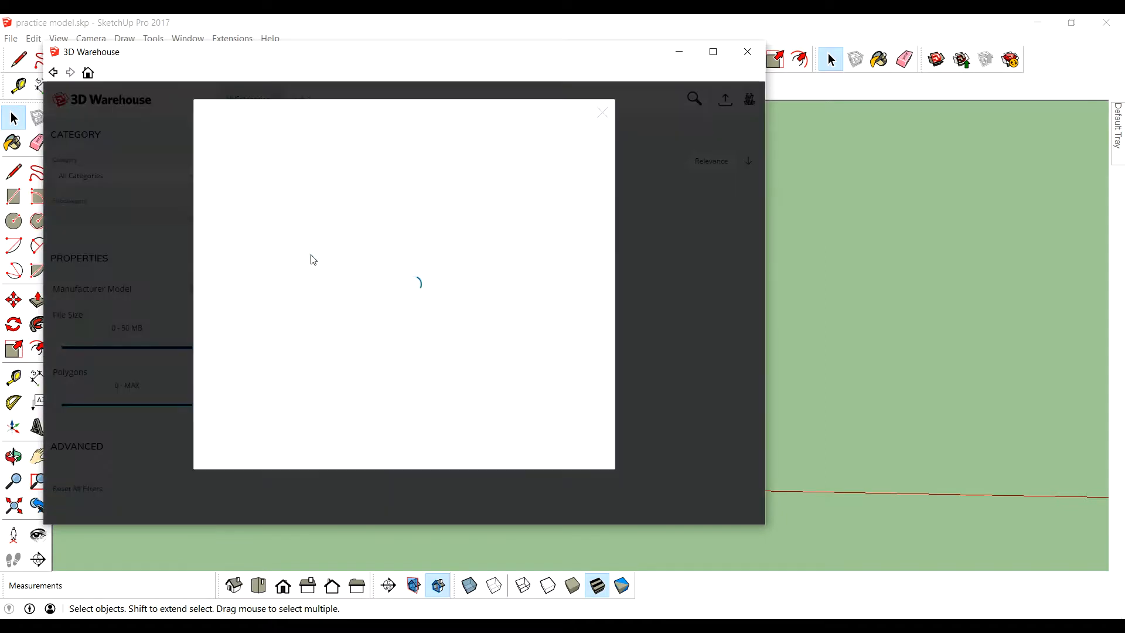
left_click(507, 327)
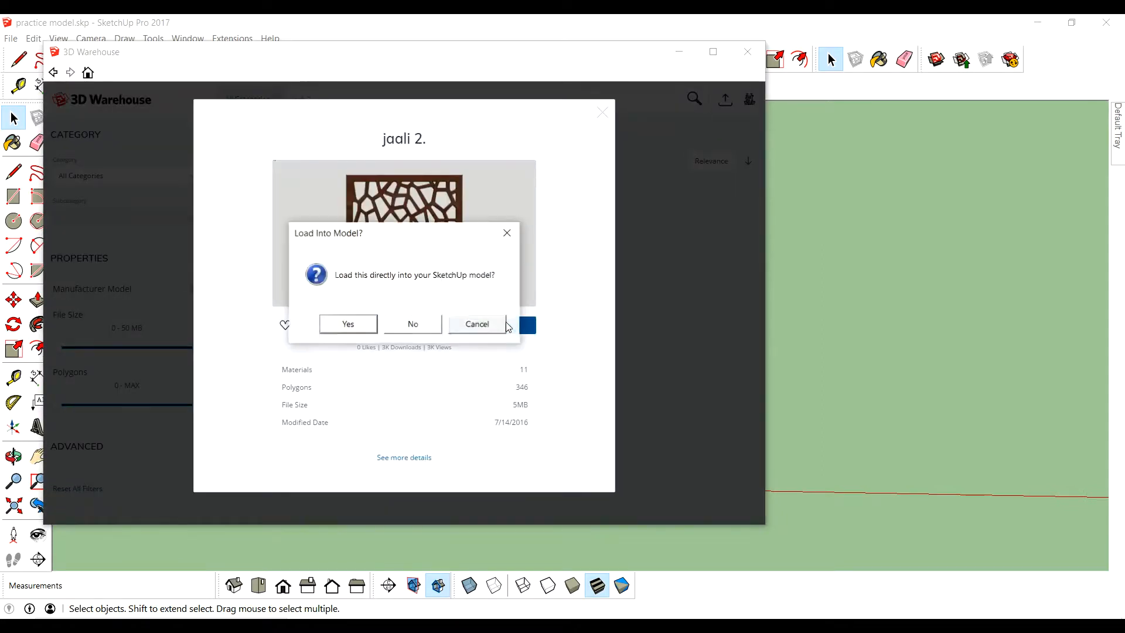
left_click(348, 324)
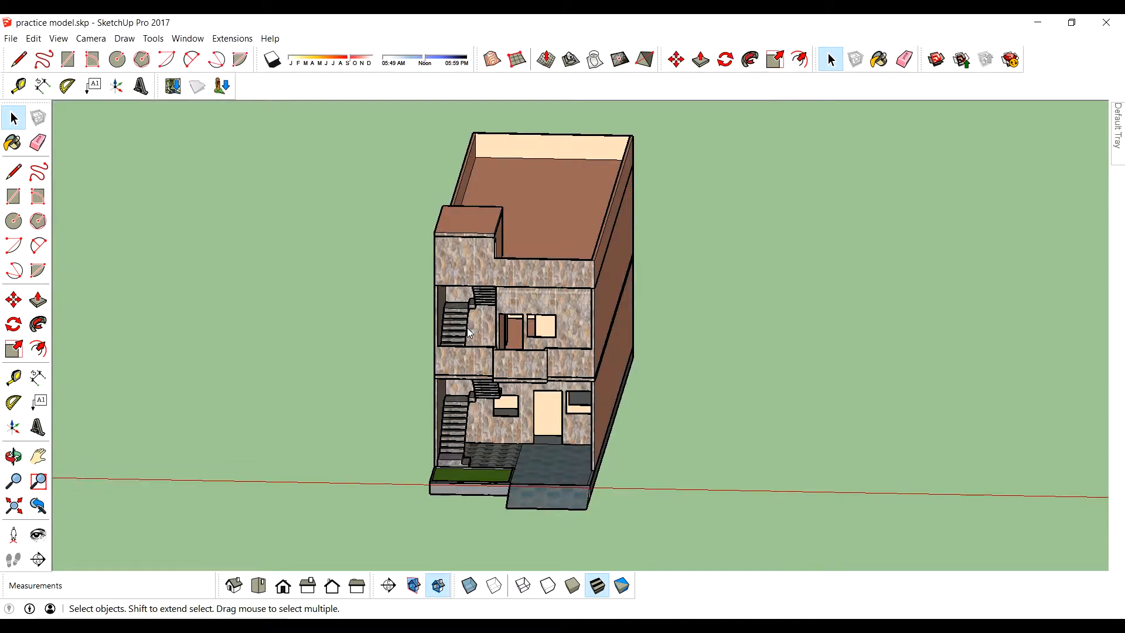
scroll(582, 409, "down", 2)
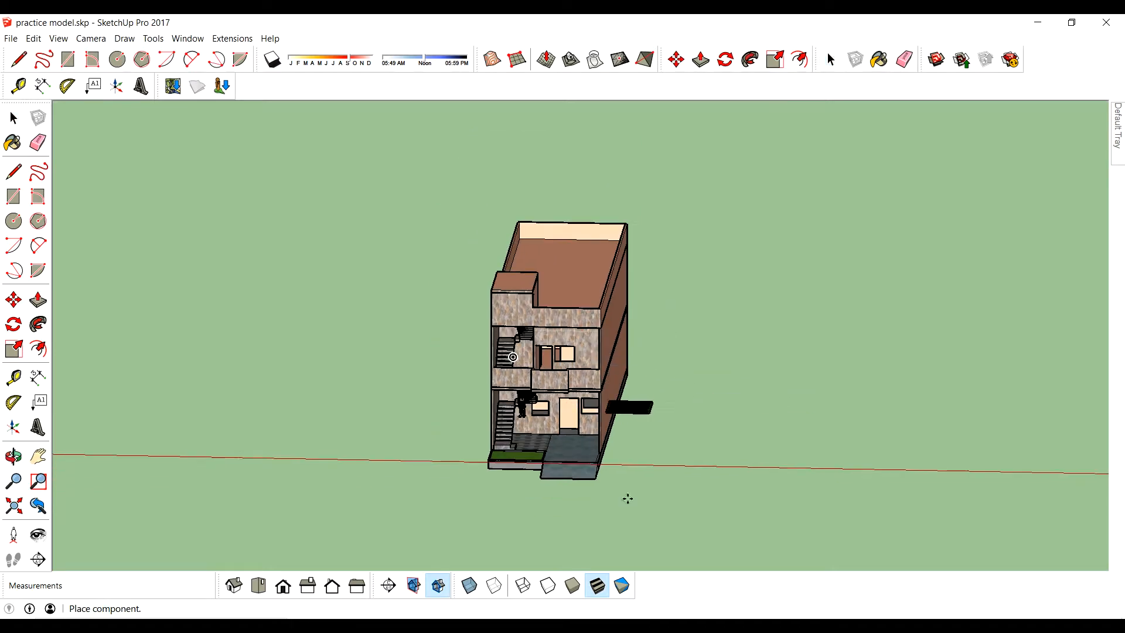
scroll(716, 447, "up", 1)
scroll(916, 439, "up", 6)
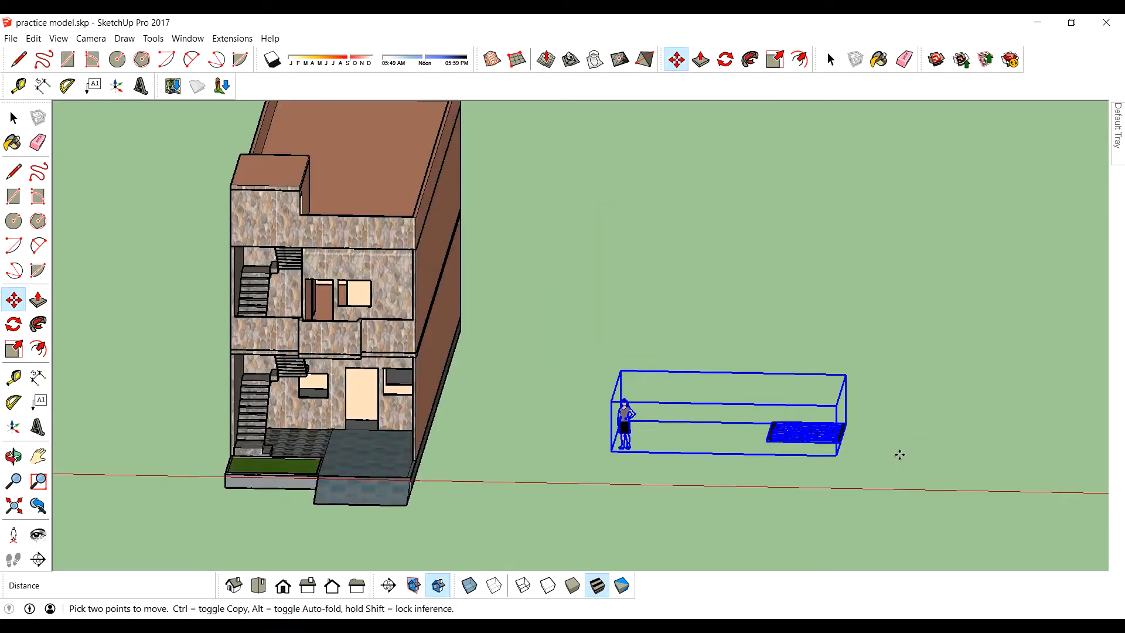
- Open the imported component for editing and remove the human figure from it
middle_click_drag(738, 405, 723, 548)
key("space")
scroll(328, 423, "up", 1)
double_click(330, 424)
scroll(338, 443, "up", 2)
scroll(791, 216, "down", 2)
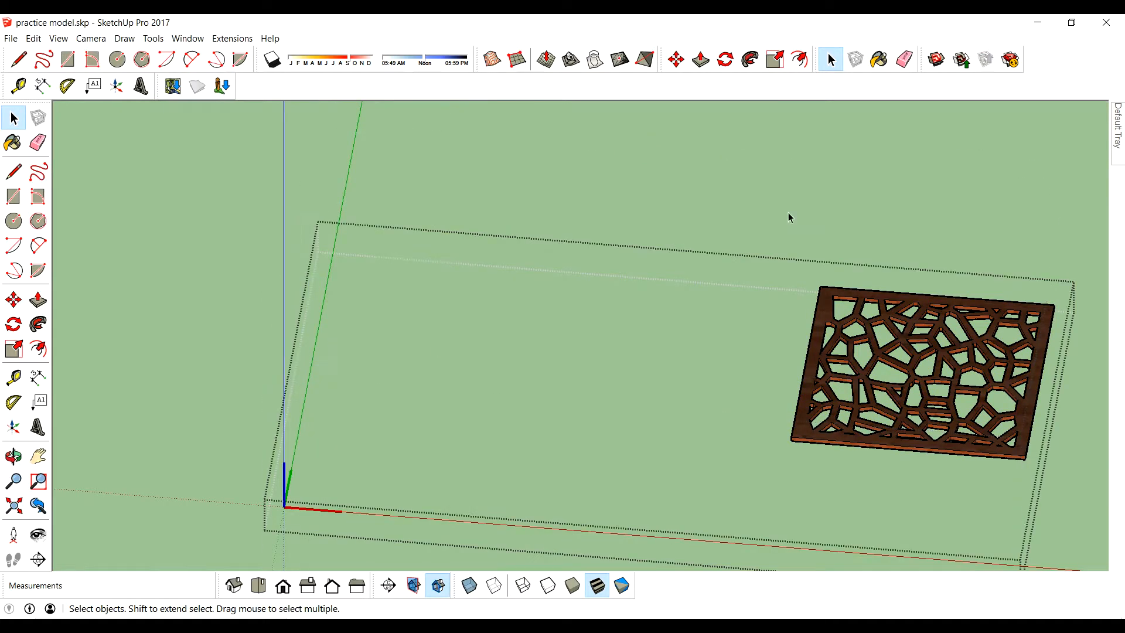
scroll(600, 371, "down", 2)
middle_click_drag(600, 371, 992, 397)
- Examine the jaali panel's corner and thickness up close and select the panel inside the component
left_click(971, 424)
scroll(829, 386, "up", 2)
left_click(833, 399)
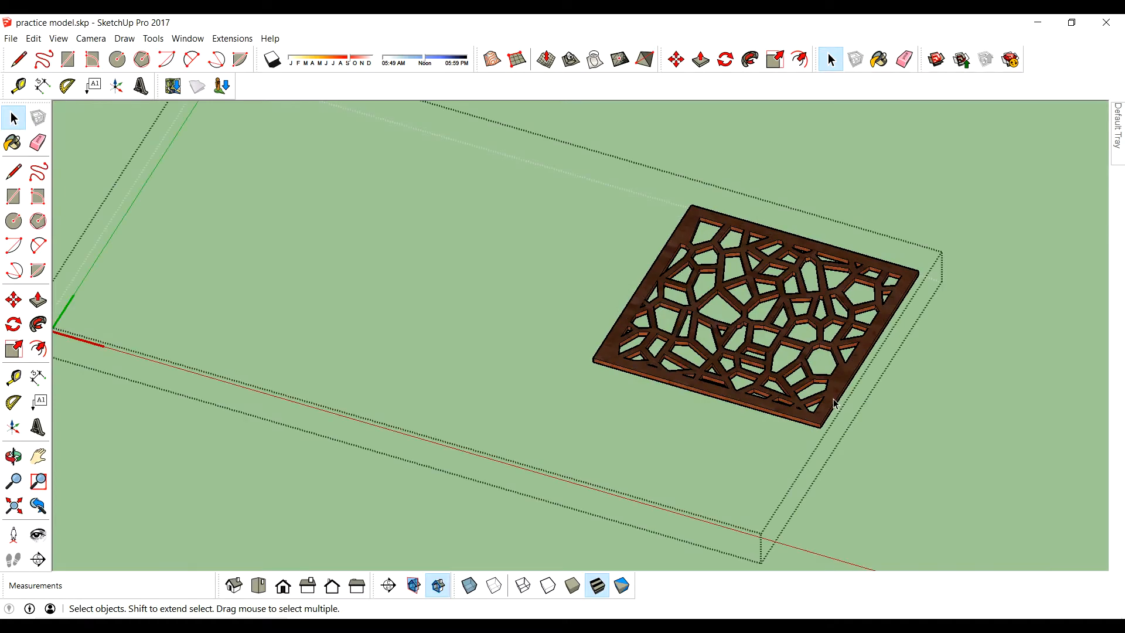
double_click(834, 404)
scroll(826, 418, "up", 2)
middle_click_drag(828, 422, 856, 548)
scroll(827, 449, "up", 5)
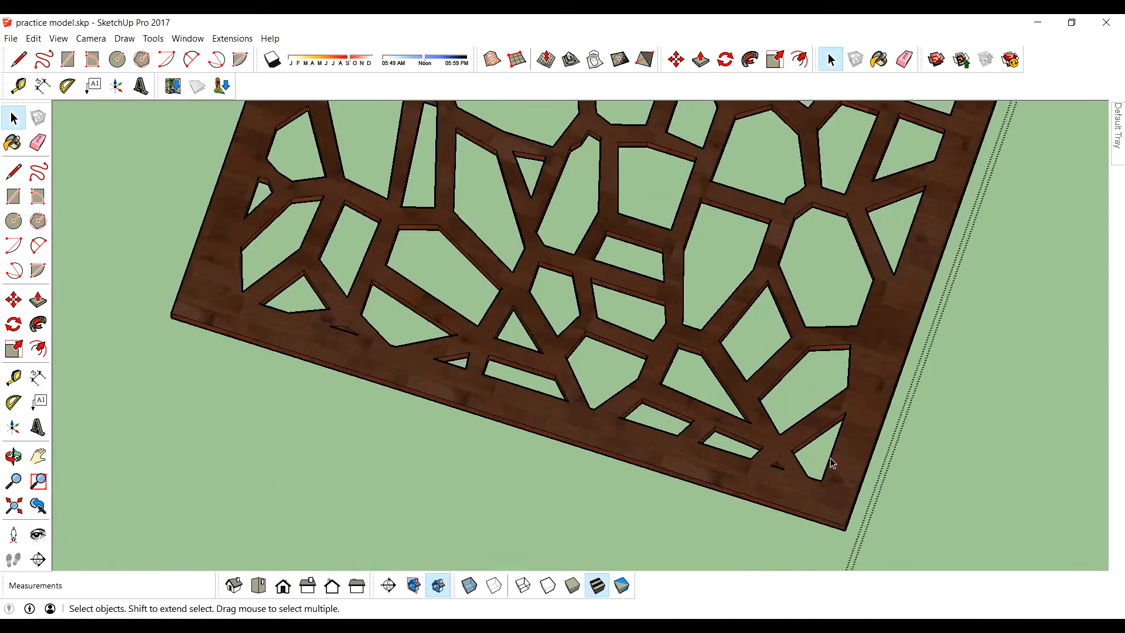
scroll(844, 483, "up", 2)
scroll(806, 457, "up", 7)
middle_click_drag(719, 385, 728, 158)
scroll(771, 214, "down", 5)
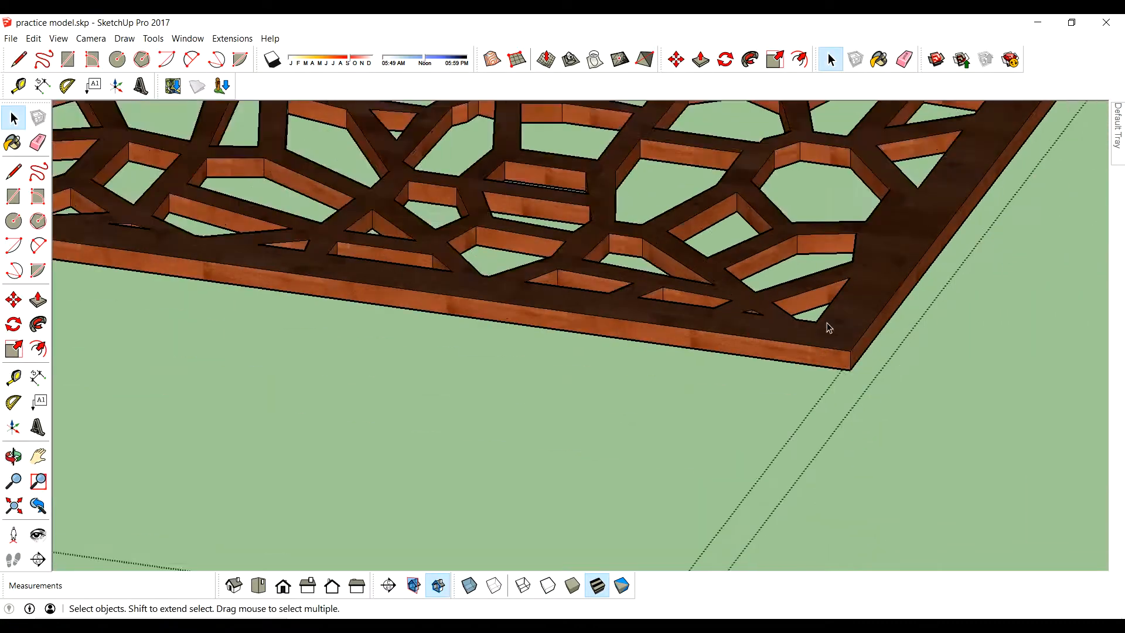
scroll(835, 349, "down", 7)
middle_click_drag(835, 350, 742, 398)
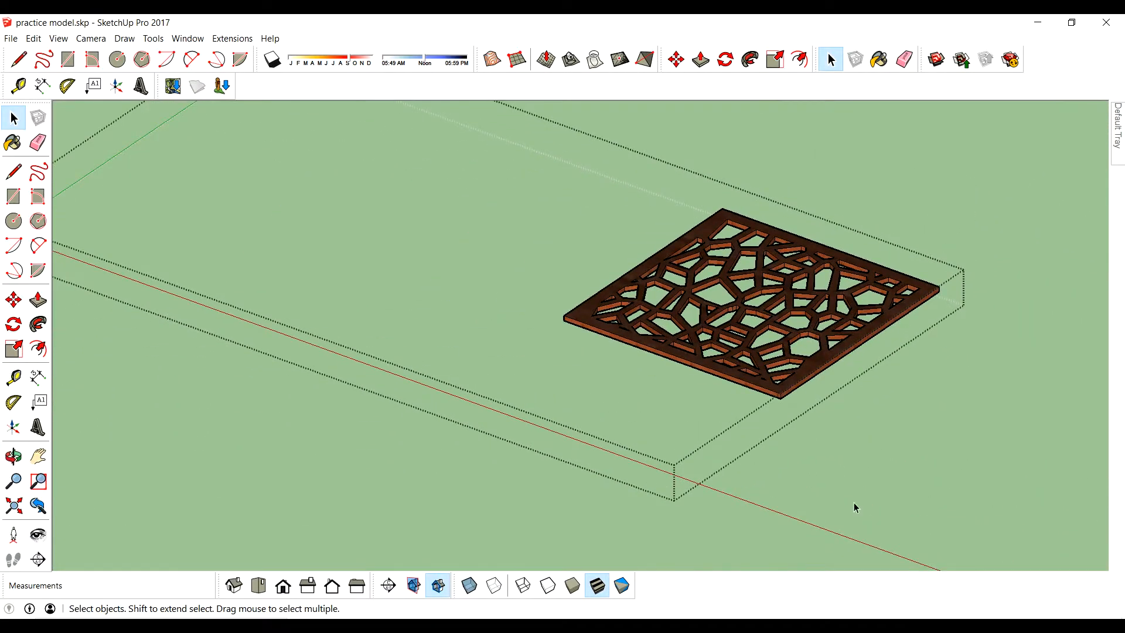
left_click(769, 385)
scroll(782, 396, "up", 6)
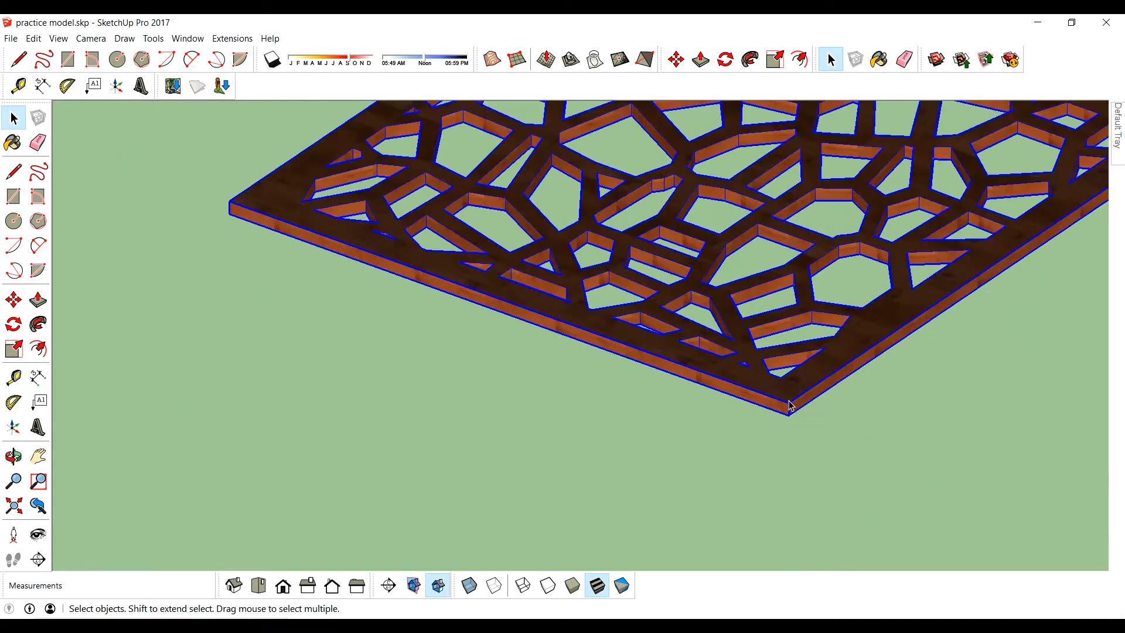
key("m")
scroll(584, 312, "down", 10)
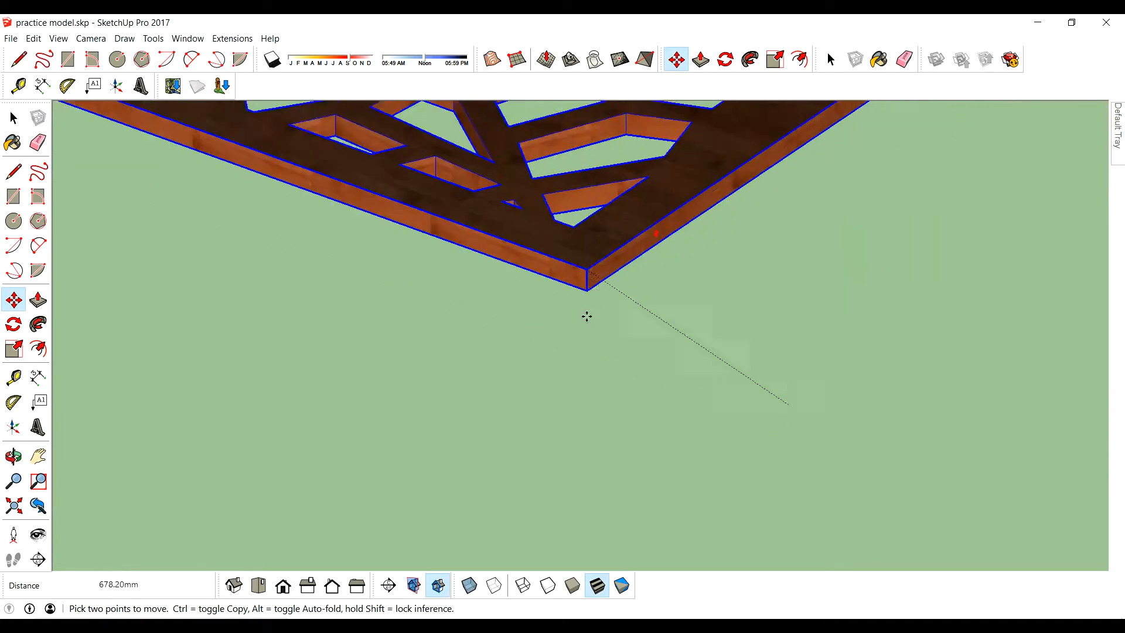
scroll(815, 384, "down", 2)
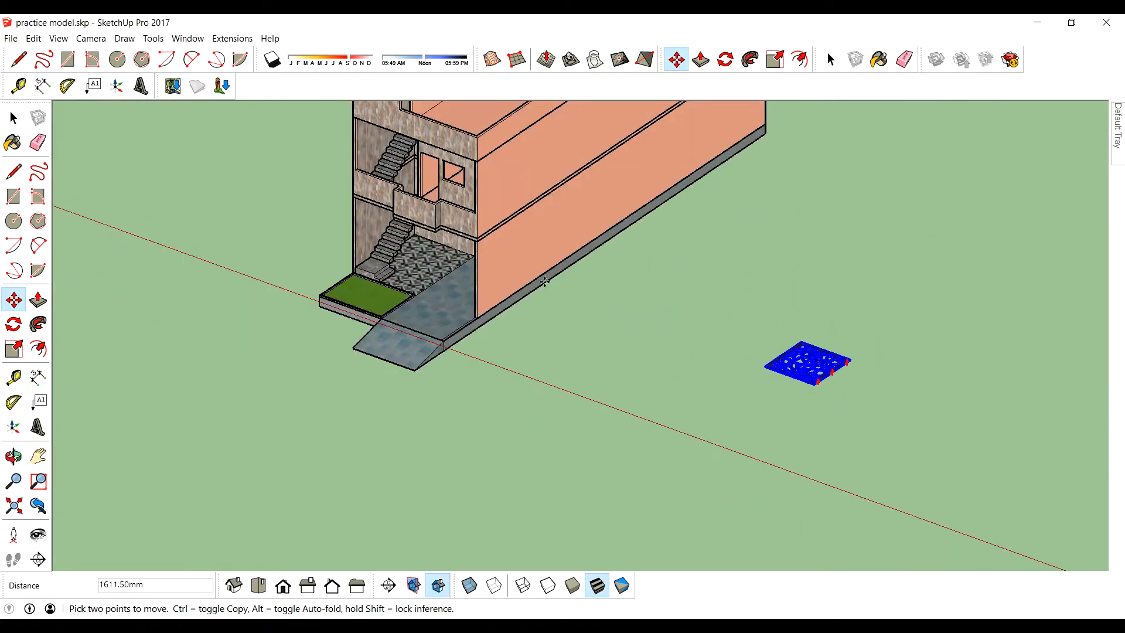
scroll(410, 225, "up", 5)
scroll(415, 333, "down", 2)
scroll(450, 392, "up", 4)
key("Escape")
scroll(449, 392, "down", 6)
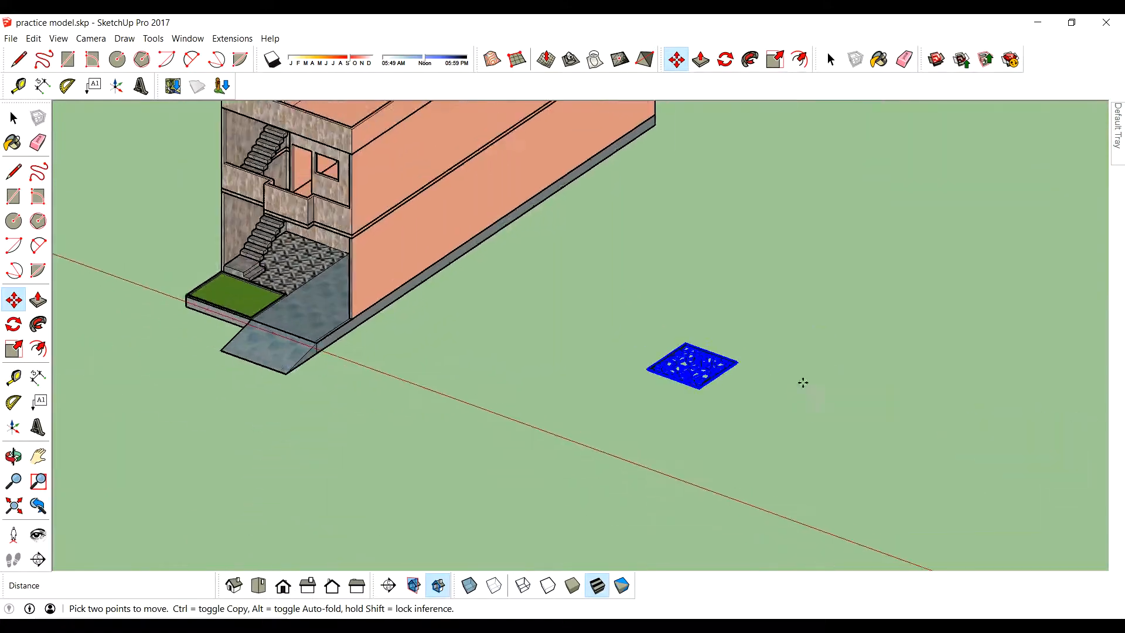
- Rotate the selected jaali panel about its long edge so that it stands upright, parallel to the house front
scroll(713, 380, "up", 7)
key("q")
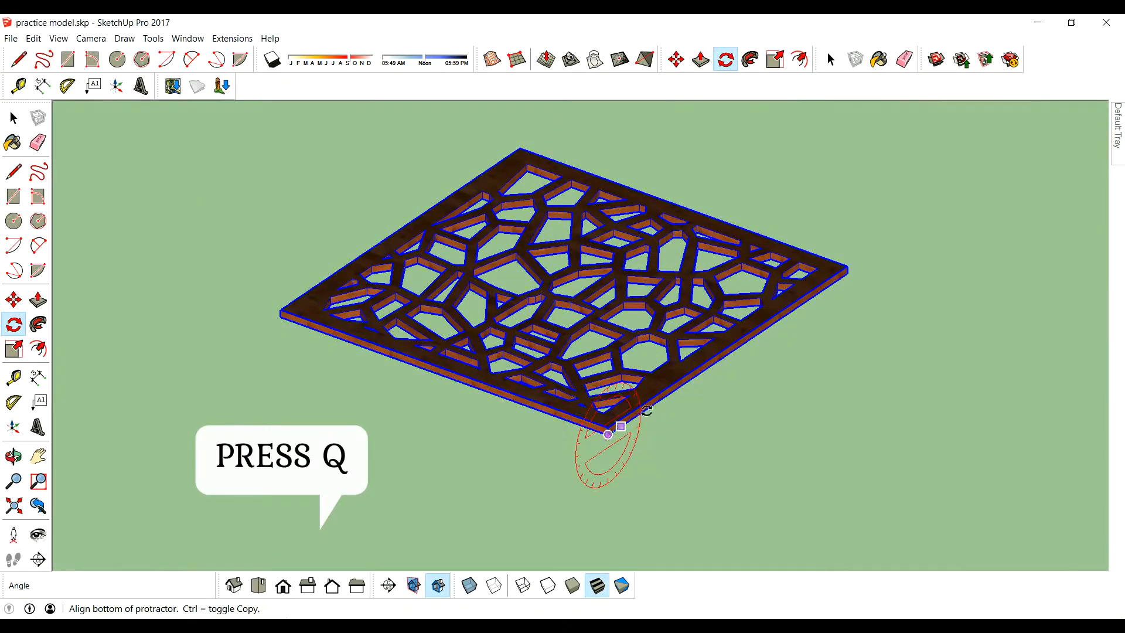
left_click(848, 273)
middle_click_drag(657, 236, 643, 258)
- Move the upright jaali panel by its lower corner to the house front beside the lawn
key("m")
scroll(598, 395, "up", 4)
left_click(598, 394)
scroll(598, 394, "down", 7)
scroll(331, 223, "up", 4)
scroll(375, 352, "up", 1)
middle_click_drag(413, 403, 433, 316)
scroll(352, 402, "up", 3)
left_click(419, 475)
scroll(457, 375, "down", 4)
- Shift the jaali panel so it stands on the lawn's rear kerb, aligned with the facade's outer corner
middle_click_drag(442, 426, 586, 413)
scroll(501, 495, "up", 2)
scroll(476, 498, "up", 6)
left_click(521, 431)
left_click(402, 479)
scroll(402, 478, "down", 5)
middle_click_drag(457, 469, 201, 507)
scroll(201, 507, "down", 2)
middle_click_drag(814, 463, 808, 377)
scroll(809, 378, "down", 4)
middle_click_drag(717, 337, 517, 384)
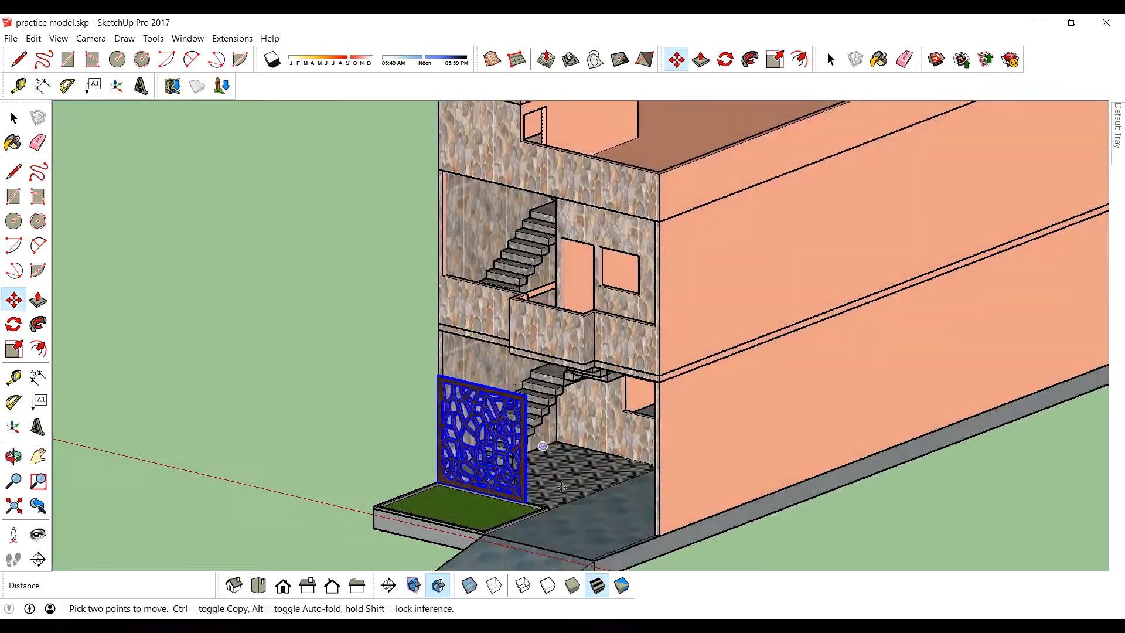
- Scale the jaali panel by one of its grips to fit the stair bay behind the lawn
key("s")
scroll(531, 456, "up", 7)
left_click(481, 363)
scroll(468, 345, "down", 5)
left_click(442, 156)
scroll(468, 235, "down", 3)
middle_click_drag(527, 305, 615, 460)
scroll(486, 428, "up", 7)
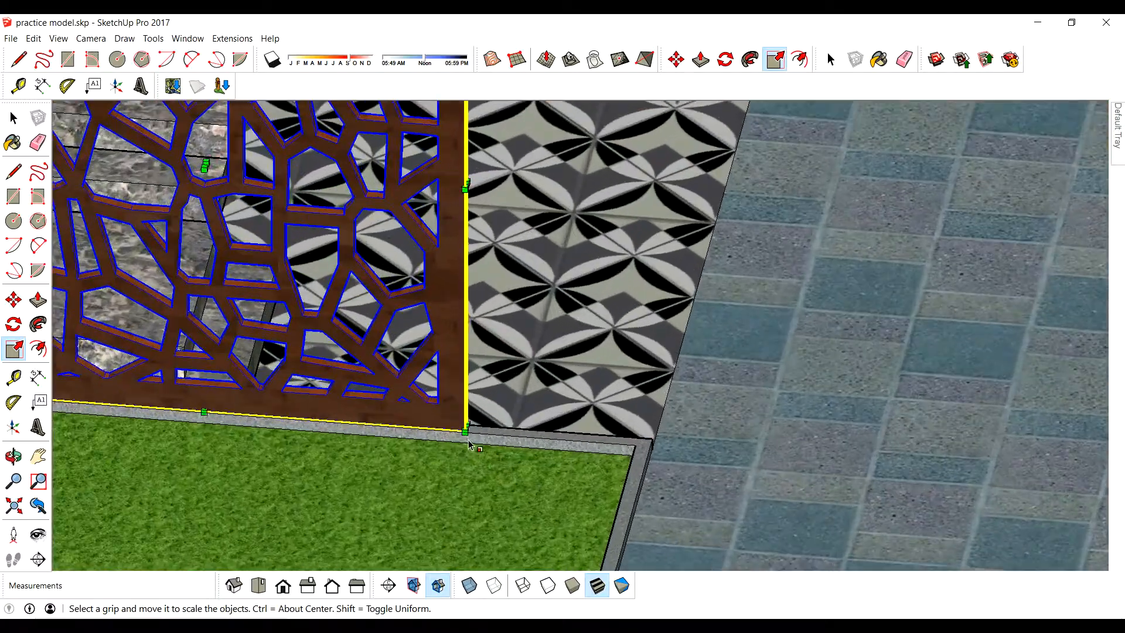
- Copy the jaali panel straight up so the copy rests on top of the first panel
key("m")
key("ctrl")
left_click(466, 432)
scroll(457, 380, "down", 6)
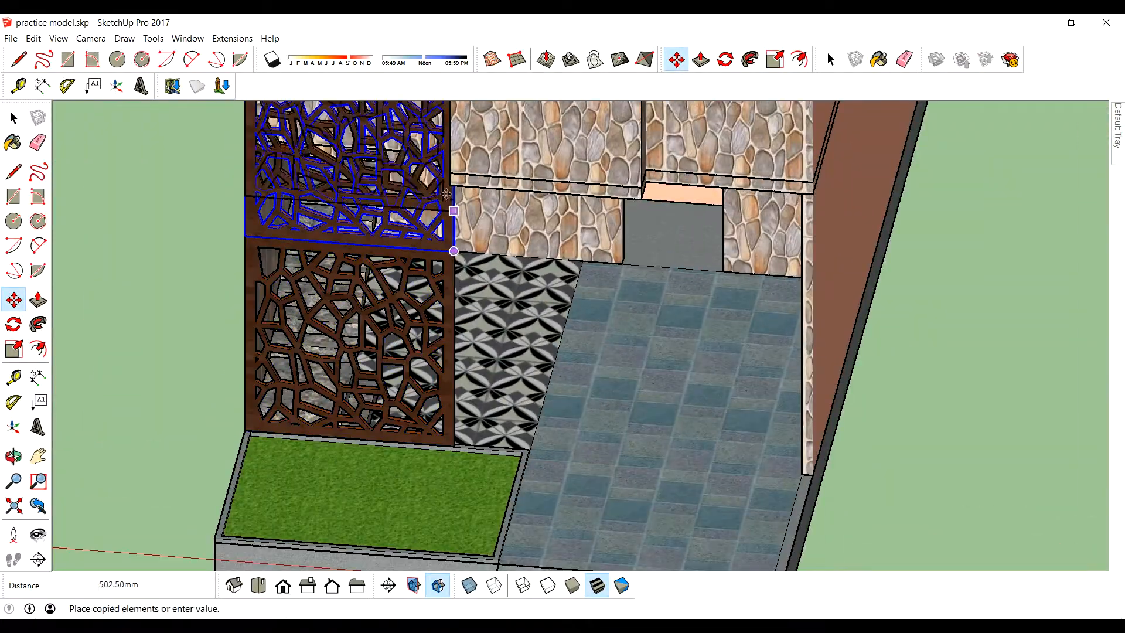
scroll(460, 267, "down", 4)
scroll(468, 176, "up", 5)
left_click(470, 222)
- Stack two more copies of the jaali panel up to the top of the stair tower and leave component editing
scroll(471, 234, "down", 5)
scroll(559, 282, "up", 7)
key("ctrl")
left_click(566, 293)
scroll(552, 254, "down", 7)
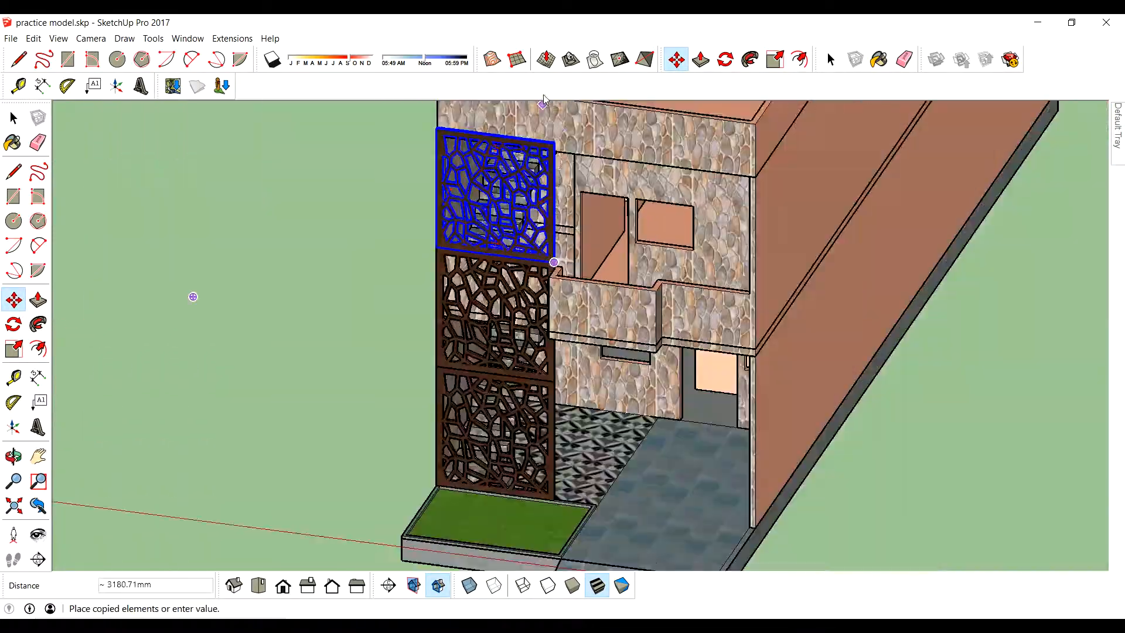
scroll(552, 138, "up", 5)
left_click(556, 153)
scroll(644, 278, "down", 6)
middle_click_drag(653, 293, 577, 257)
scroll(583, 133, "up", 2)
scroll(582, 134, "up", 2)
middle_click_drag(582, 134, 577, 246)
scroll(662, 202, "down", 5)
key("space")
left_click(854, 451)
- Draw a line at the panel edge beside the balcony parapet and push/pull the small adjoining face to the parapet's edge
scroll(627, 217, "up", 2)
middle_click_drag(628, 217, 398, 287)
scroll(560, 389, "up", 8)
key("l")
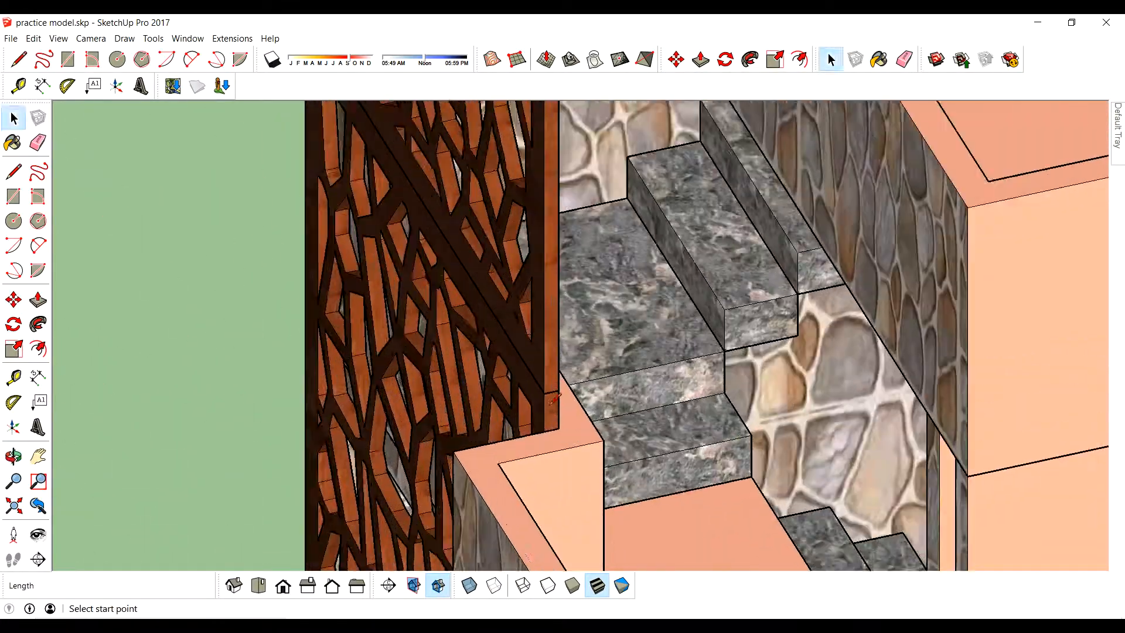
scroll(552, 401, "down", 3)
scroll(567, 432, "up", 4)
left_click(556, 430)
scroll(612, 280, "down", 3)
key("p")
left_click(590, 353)
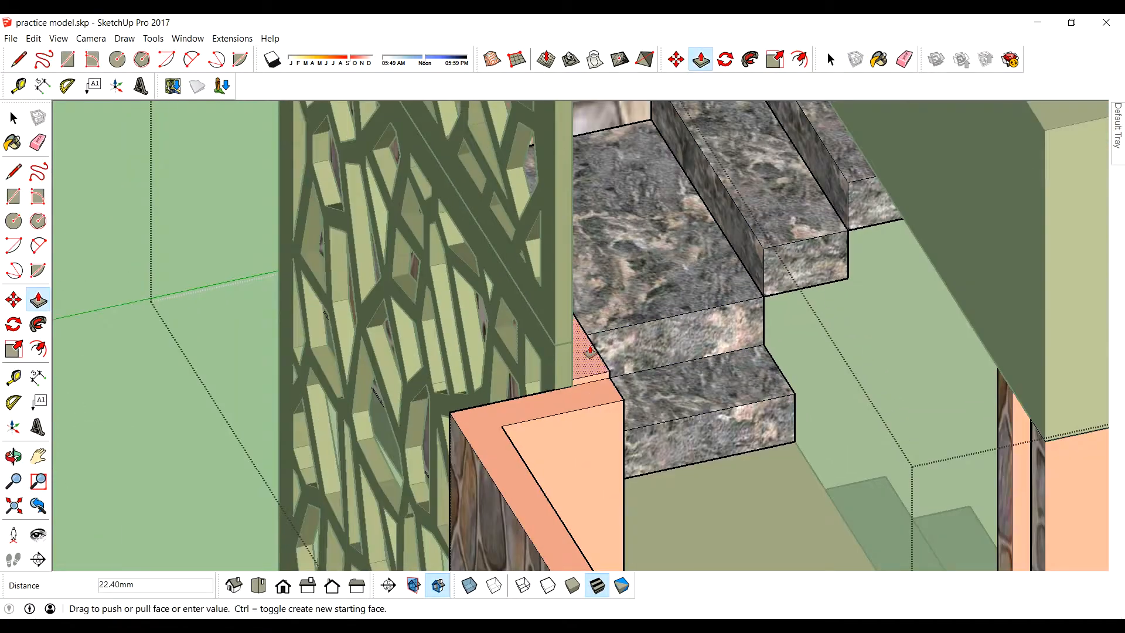
left_click(610, 404)
scroll(633, 452, "down", 4)
middle_click_drag(633, 451, 674, 352)
key("space")
left_click(475, 385)
- Draw a narrow rectangle on the stair tower's roof along the back of the top jaali panel
middle_click_drag(475, 386, 623, 352)
middle_click_drag(670, 168, 136, 356)
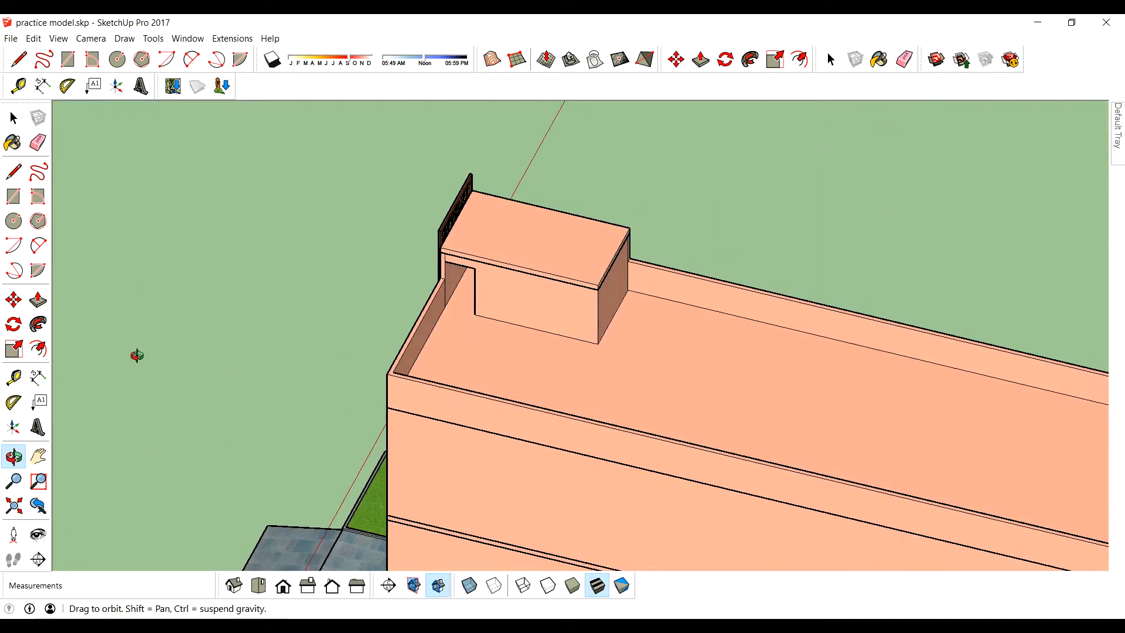
scroll(464, 173, "up", 3)
scroll(449, 291, "up", 2)
left_click(449, 291)
scroll(448, 293, "up", 3)
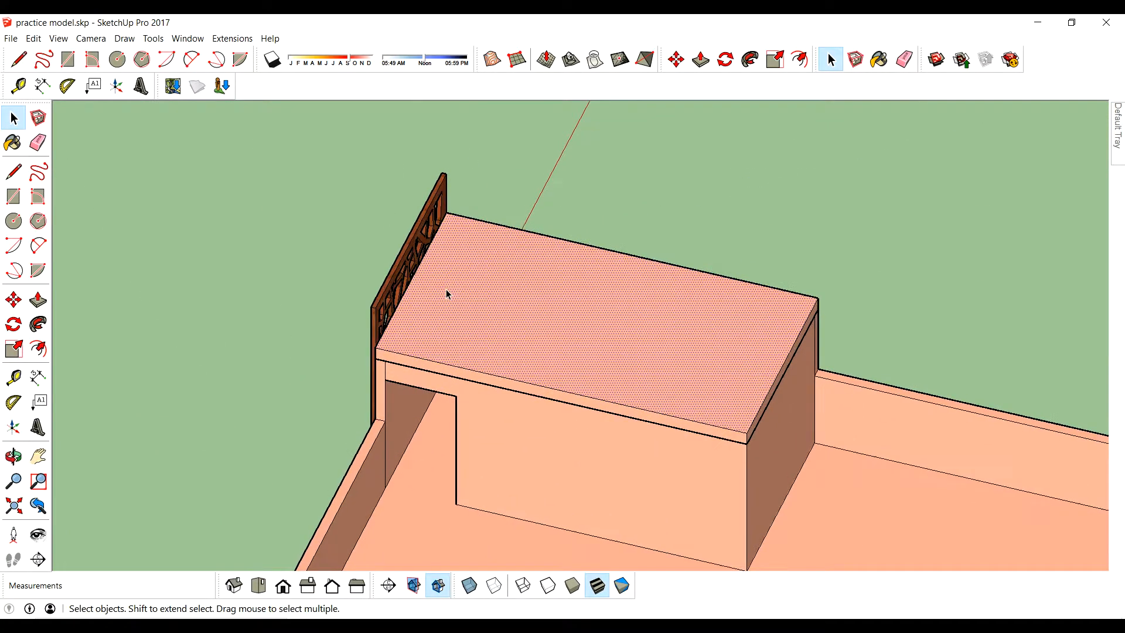
scroll(448, 194, "up", 1)
key("r")
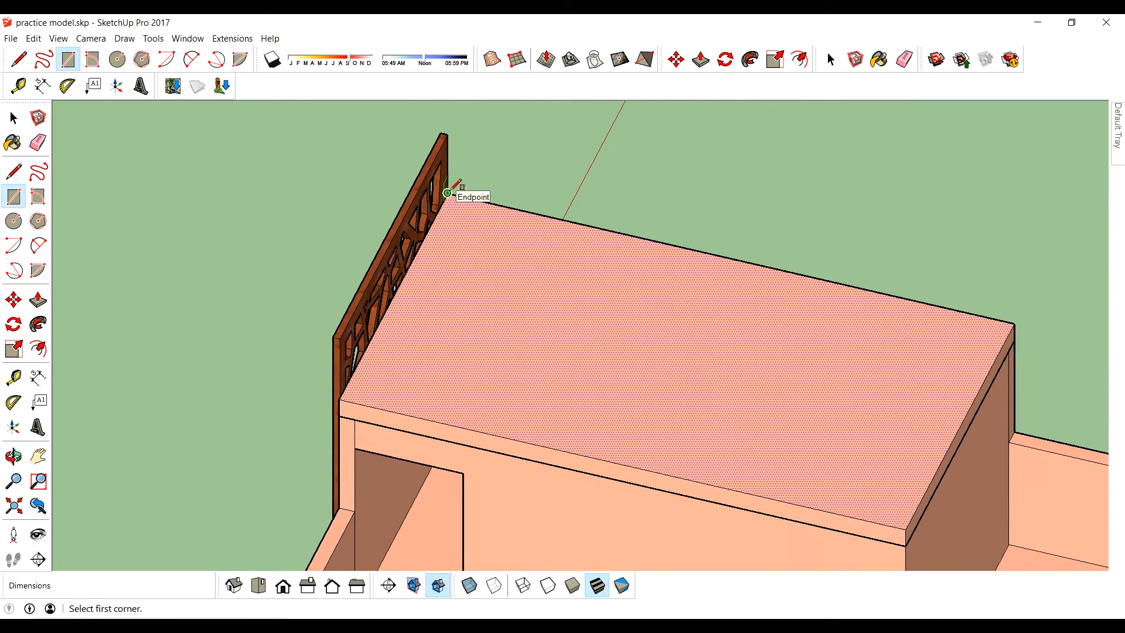
left_click(363, 405)
- Push/pull the narrow roof strip up to the height of the top jaali panel
key("p")
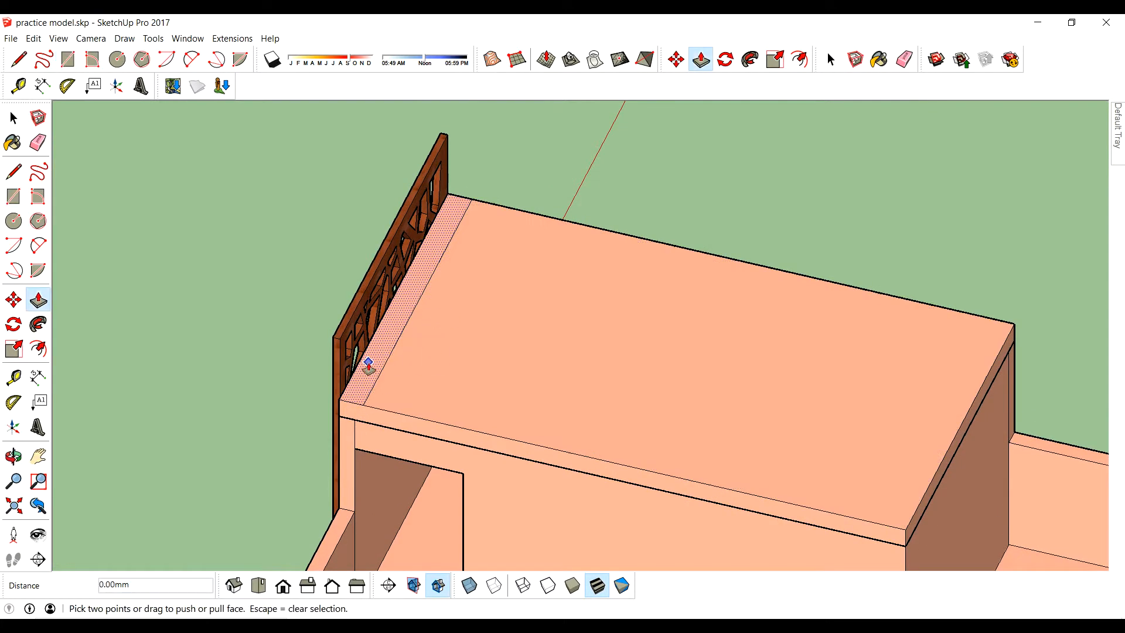
left_click(368, 364)
left_click(332, 339)
middle_click_drag(337, 344, 448, 359)
- Draw a 150 mm vertical line on the raised strip's side, across the roof slab's edge
key("l")
scroll(433, 385, "up", 2)
left_click(417, 392)
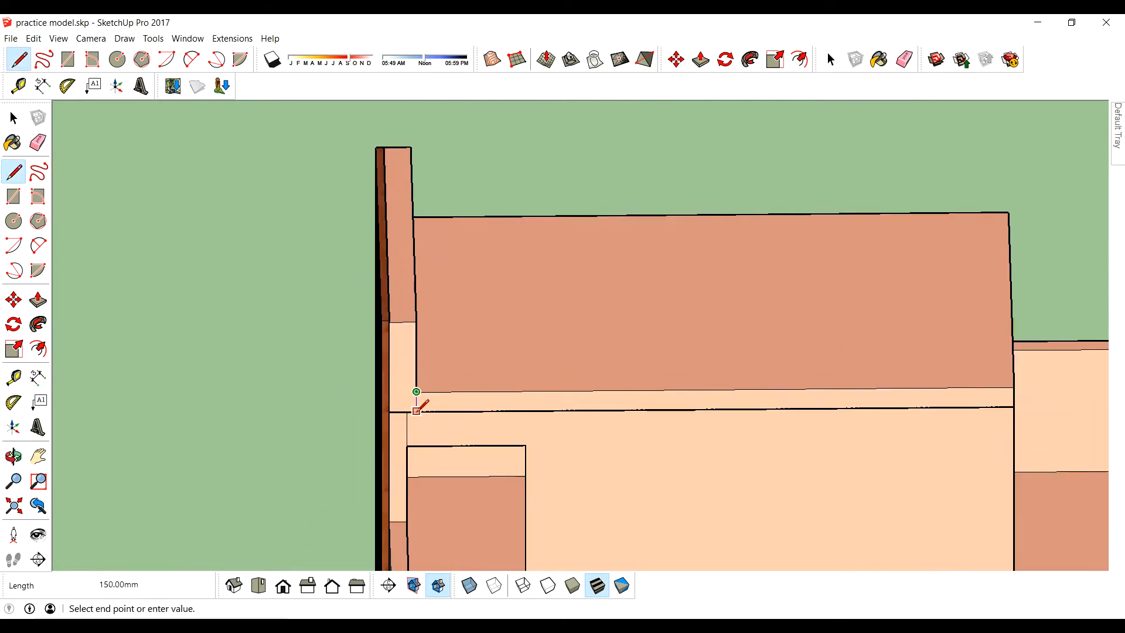
scroll(408, 390, "down", 5)
- Push/pull the raised strip's end face about 2038 mm across the house front to form a beam
middle_click_drag(411, 392, 820, 392)
scroll(703, 351, "down", 1)
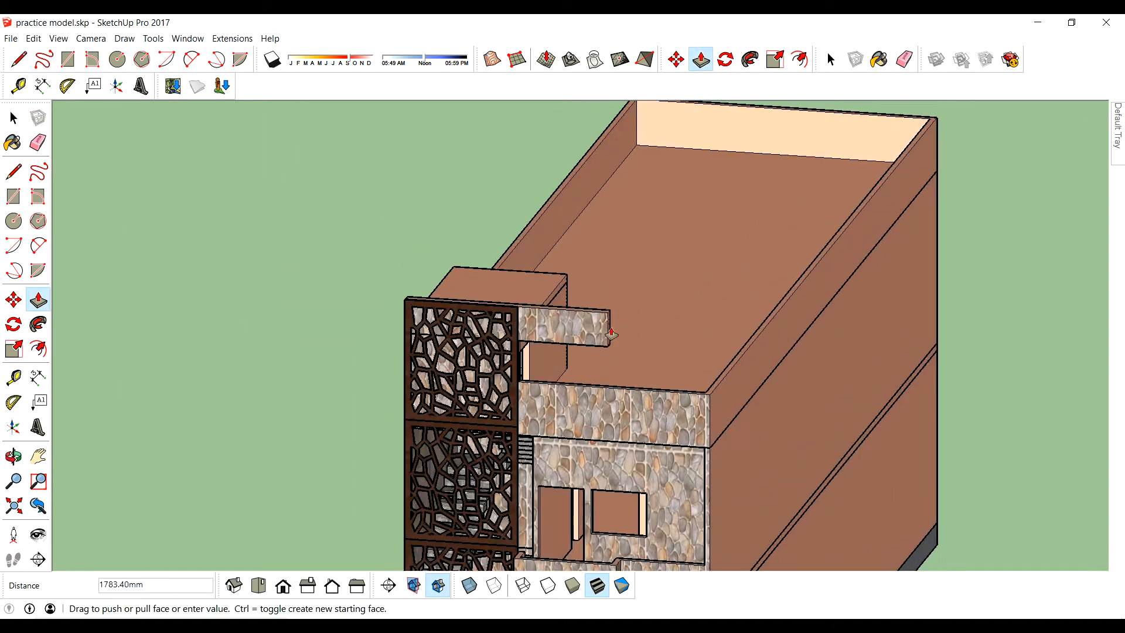
scroll(609, 335, "down", 3)
left_click(613, 492)
middle_click_drag(612, 475, 563, 390)
scroll(559, 361, "up", 3)
scroll(713, 257, "down", 3)
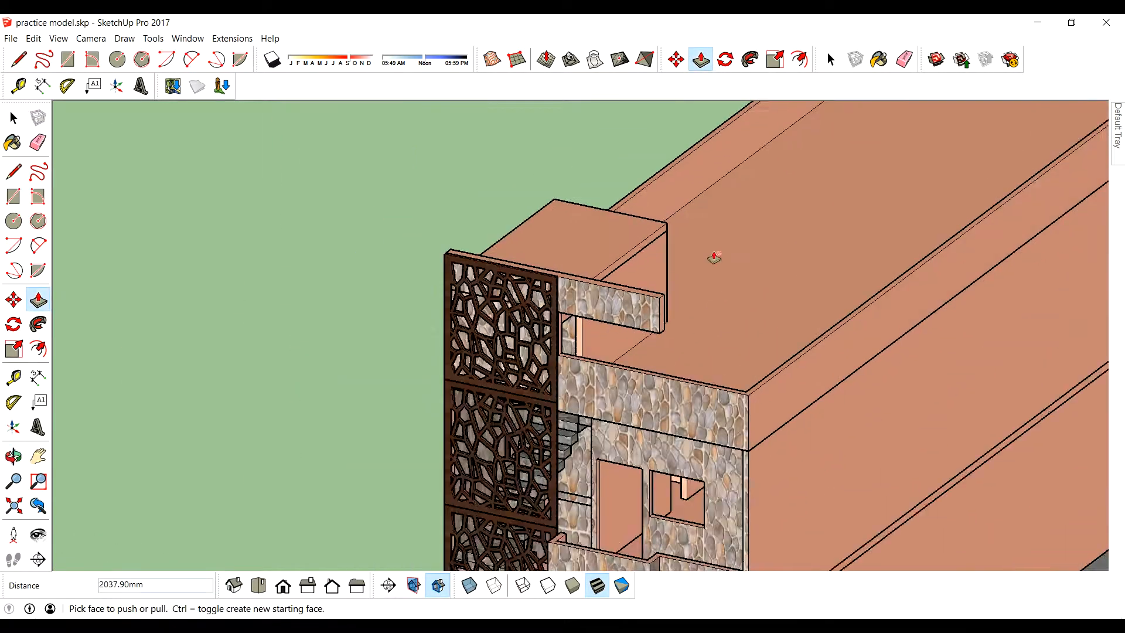
- Extend the beam's free end by a separate short segment as wide as a column
middle_click_drag(662, 474, 553, 423)
scroll(615, 287, "up", 3)
left_click(643, 183)
middle_click_drag(668, 212, 428, 101)
left_click(692, 200)
left_click(631, 201)
- Push/pull the underside of the beam's end segment down 5574 mm to the balcony slab as a column
scroll(666, 373, "down", 5)
middle_click_drag(666, 371, 697, 445)
scroll(706, 440, "up", 5)
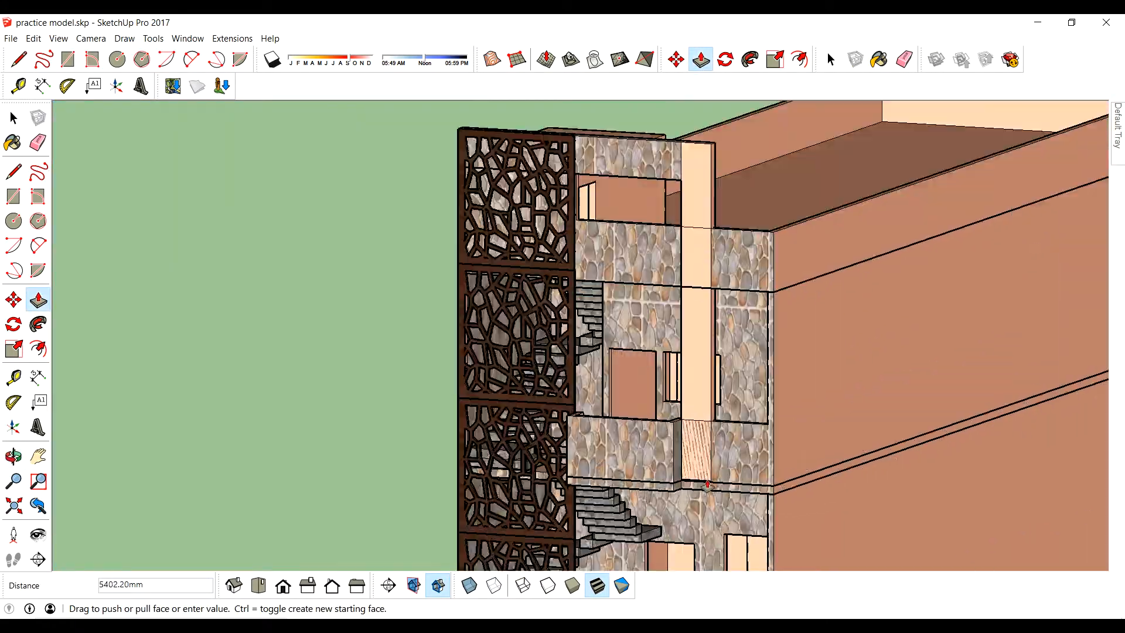
scroll(665, 346, "down", 2)
left_click(684, 439)
scroll(684, 441, "up", 5)
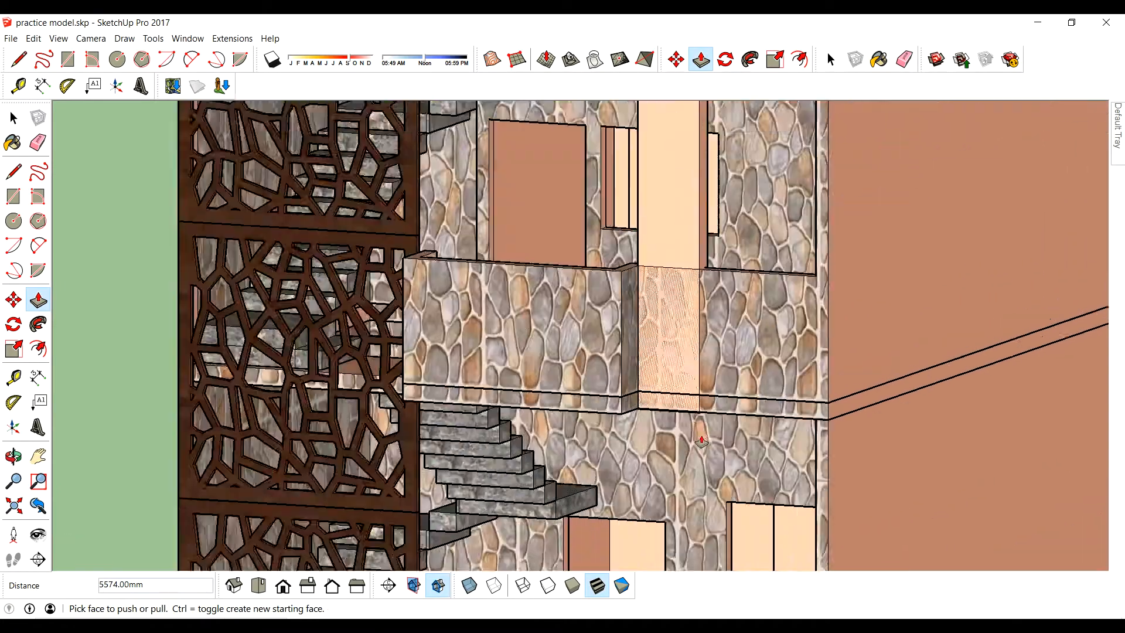
- Split the beam's front face at the jaali panel's edge and push/pull it flush with the column's front face
scroll(685, 433, "down", 3)
middle_click_drag(627, 217, 661, 302)
scroll(737, 439, "down", 3)
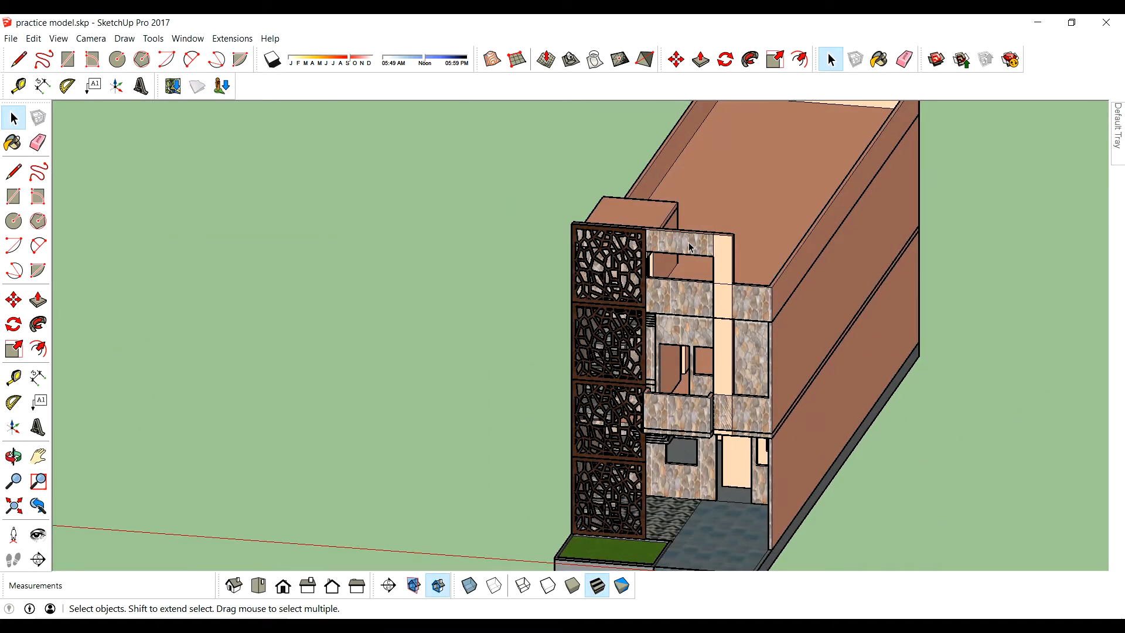
scroll(689, 247, "up", 8)
key("p")
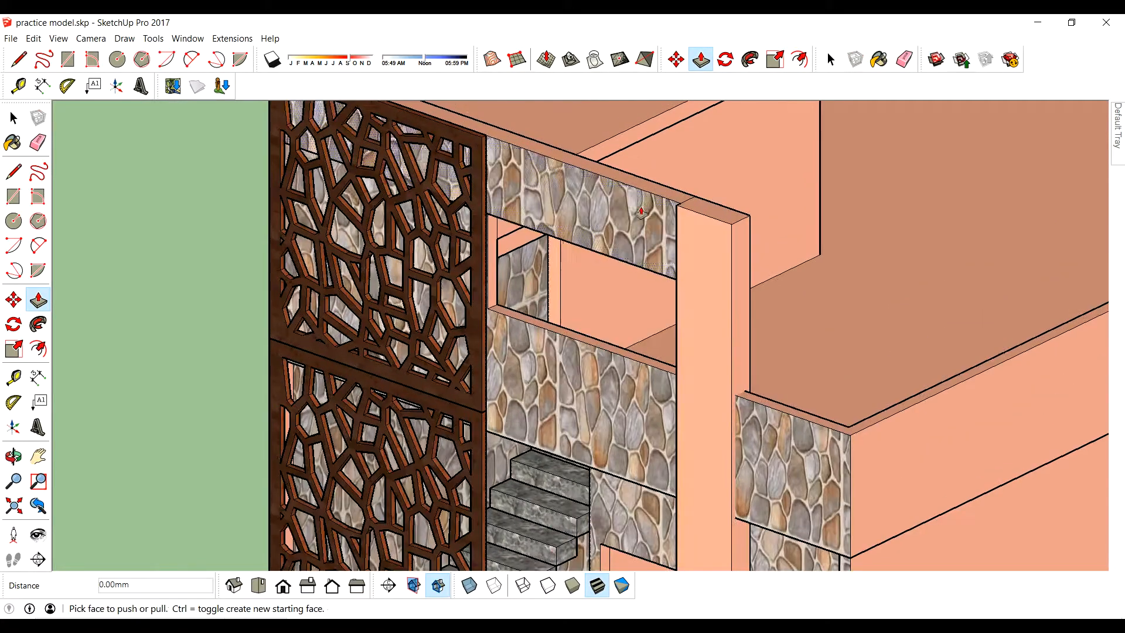
key("l")
scroll(521, 185, "up", 2)
left_click(474, 117)
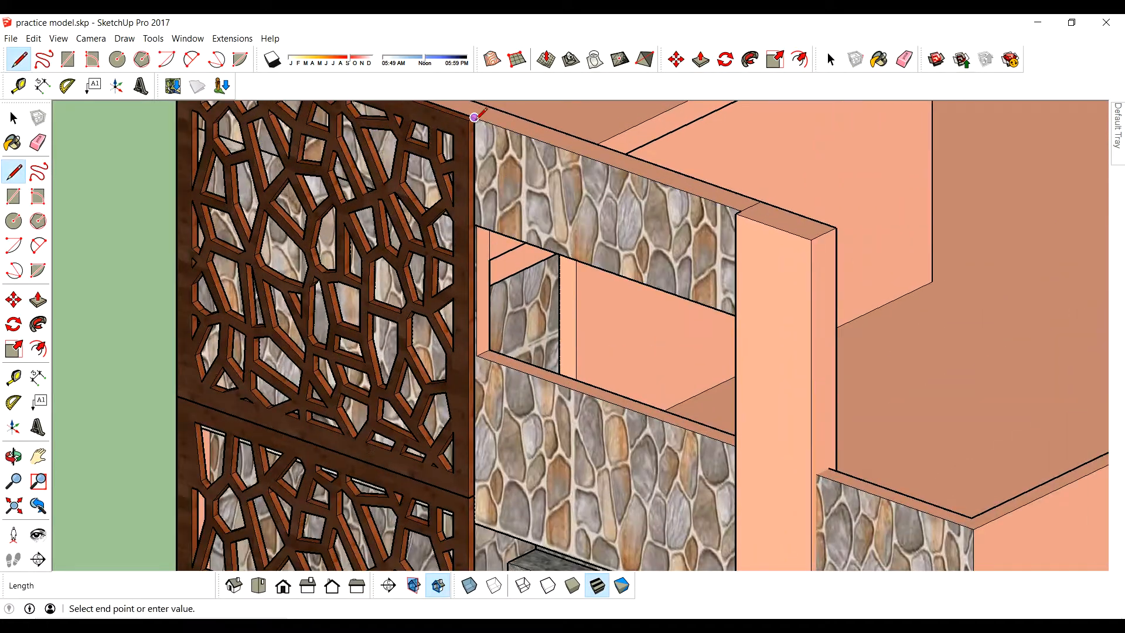
key("p")
left_click(565, 219)
left_click(736, 216)
- Paint the front faces of the beam and the column with a golden-brown material from the Wood collection
scroll(735, 216, "down", 7)
middle_click_drag(736, 246, 800, 321)
scroll(786, 329, "up", 2)
scroll(774, 252, "up", 2)
middle_click_drag(775, 252, 632, 345, "shift")
scroll(655, 319, "up", 2)
middle_click_drag(633, 345, 739, 246, "shift")
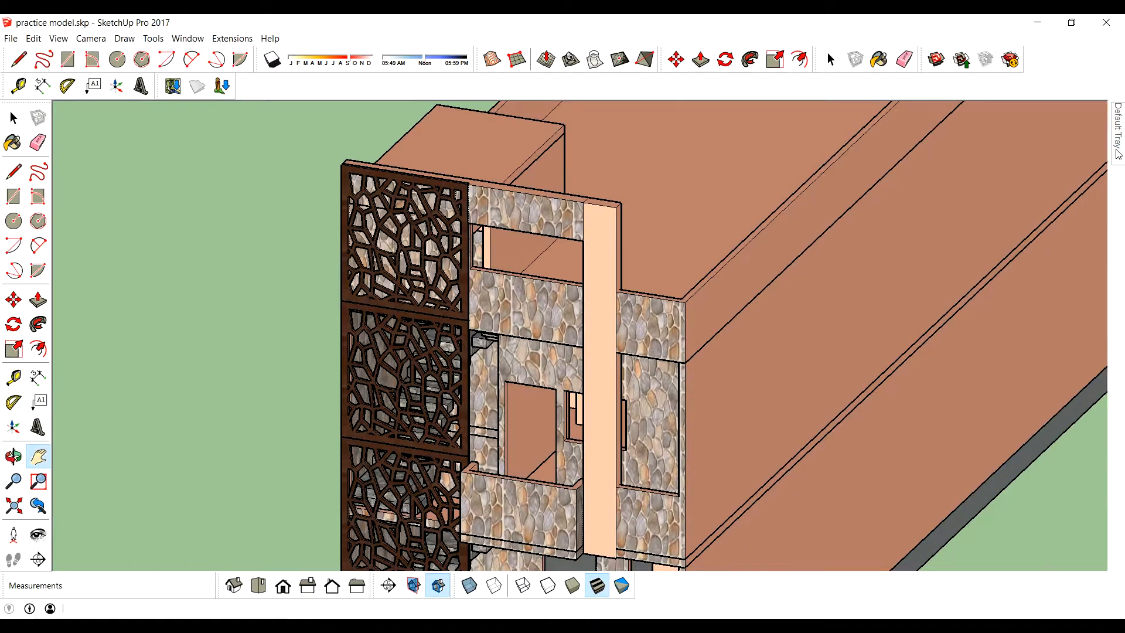
mouse_move(1118, 154)
left_click(1071, 332)
left_click(1052, 521)
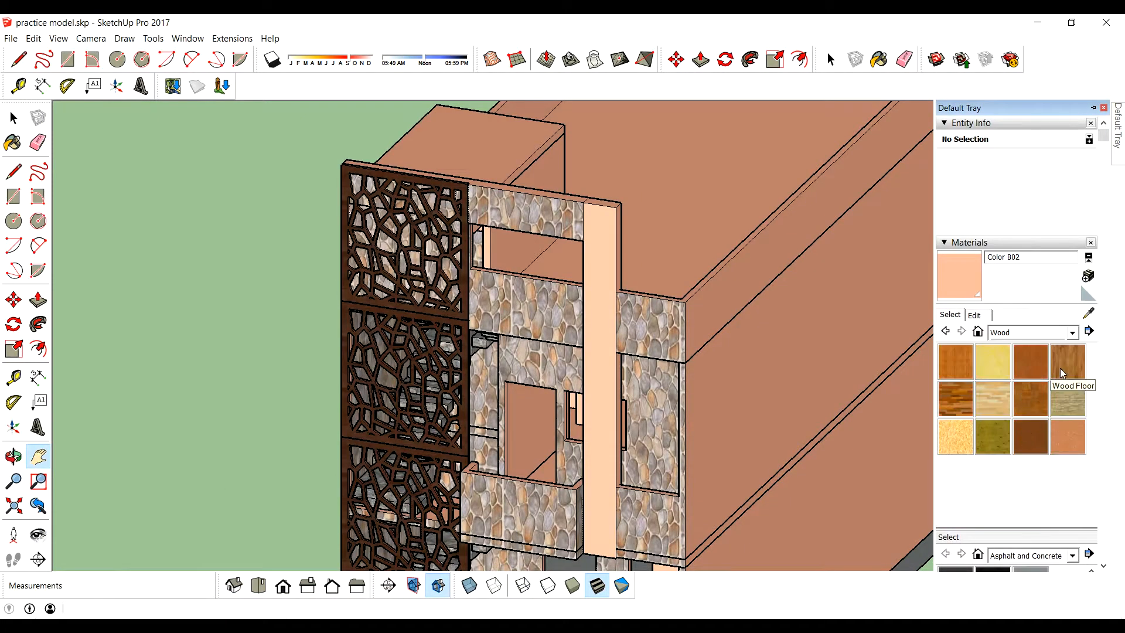
left_click(533, 211)
left_click(598, 214)
- Examine the wood-finished beam and column on the facade from several angles
scroll(598, 214, "down", 3)
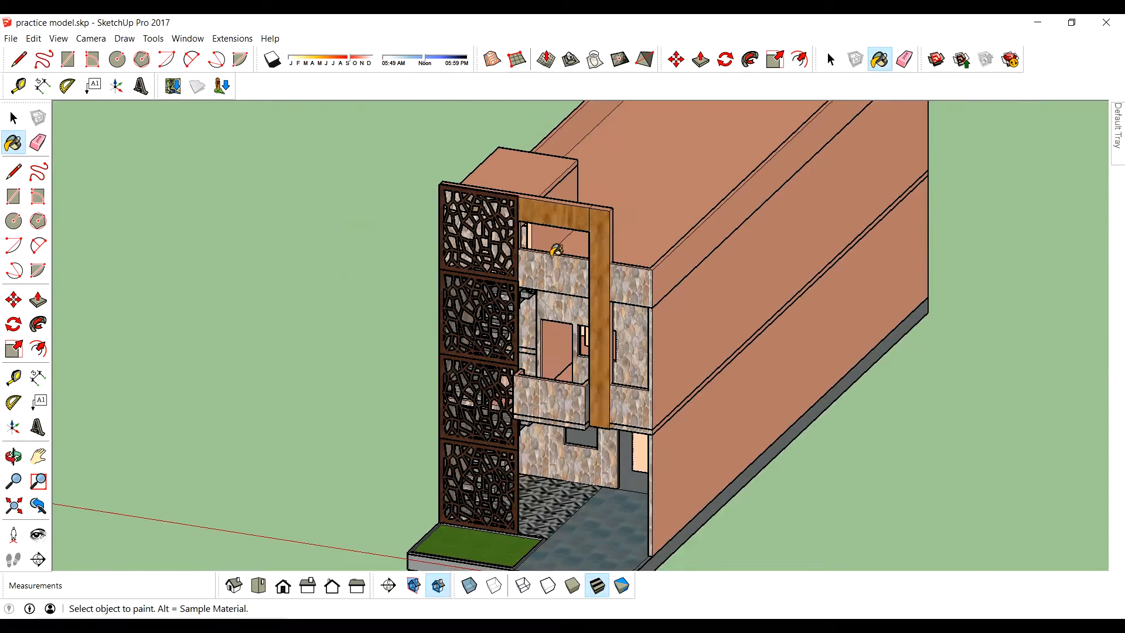
mouse_move(557, 247)
middle_mouse_down()
mouse_move(605, 297)
mouse_move(611, 290)
middle_mouse_up()
scroll(612, 234, "up", 5)
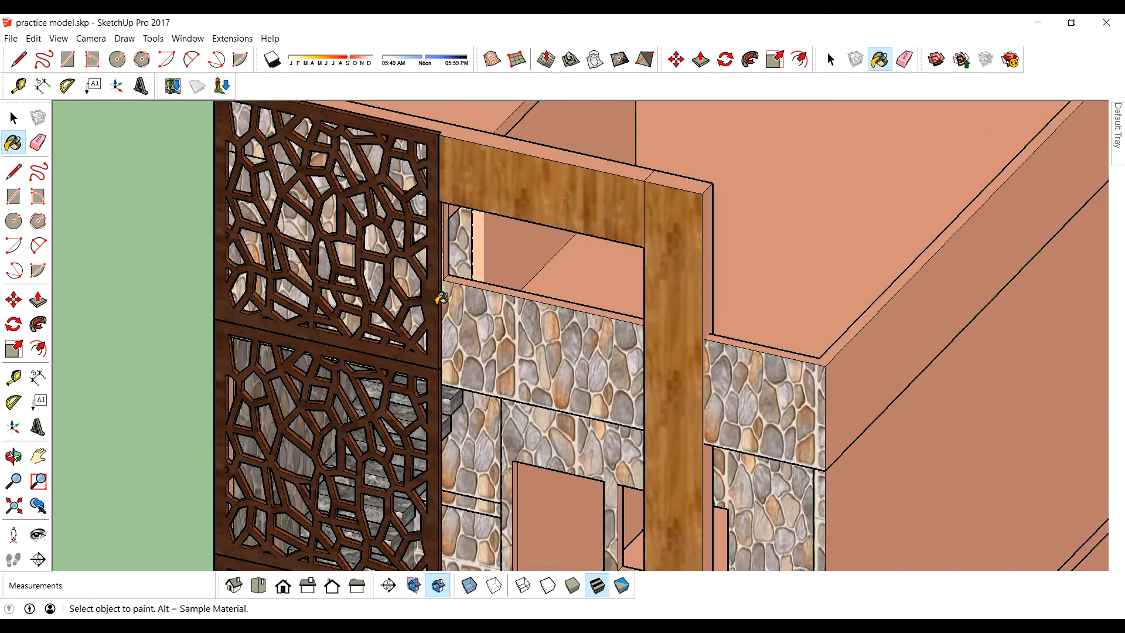
scroll(441, 299, "down", 8)
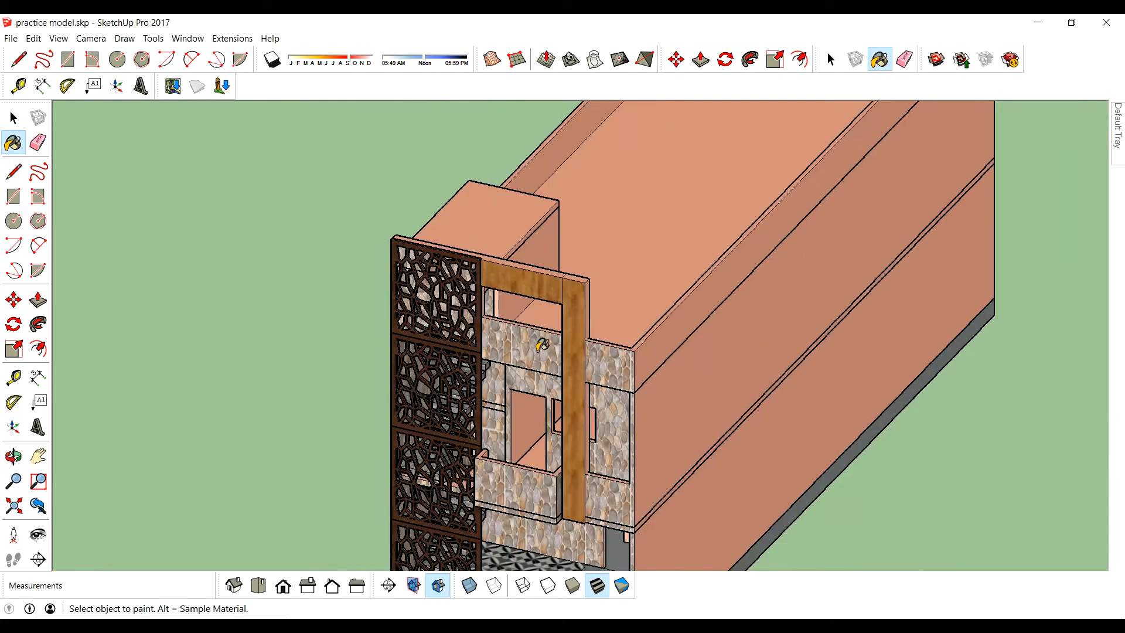
middle_click_drag(542, 346, 595, 334)
scroll(594, 352, "down", 5)
middle_click_drag(595, 456, 577, 544)
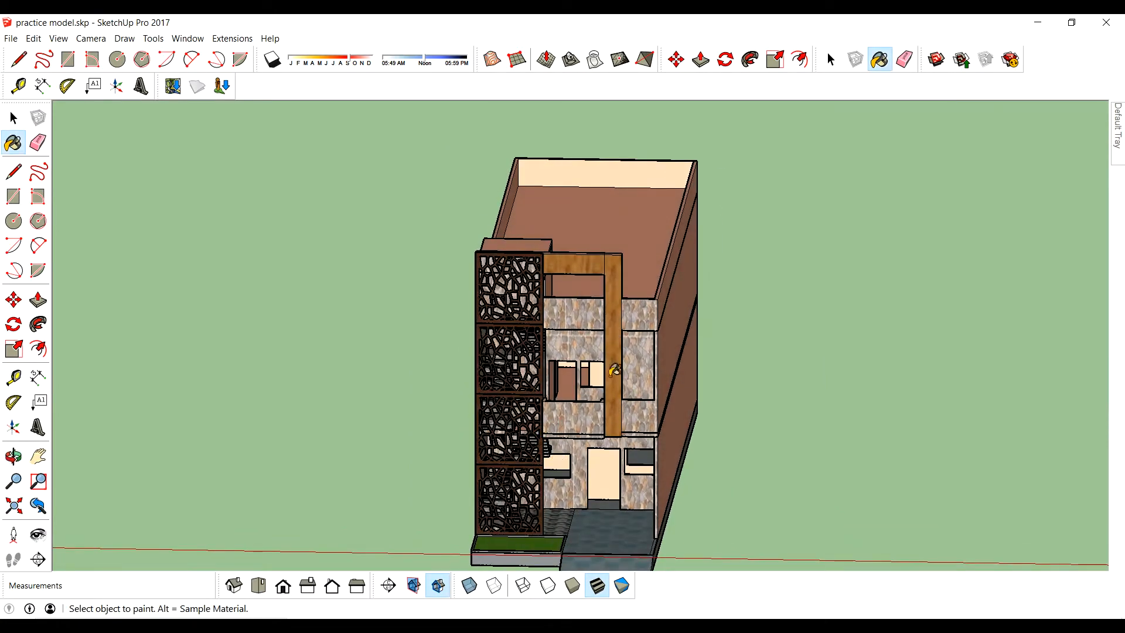
scroll(577, 462, "up", 3)
middle_click_drag(577, 463, 504, 392)
scroll(621, 254, "up", 6)
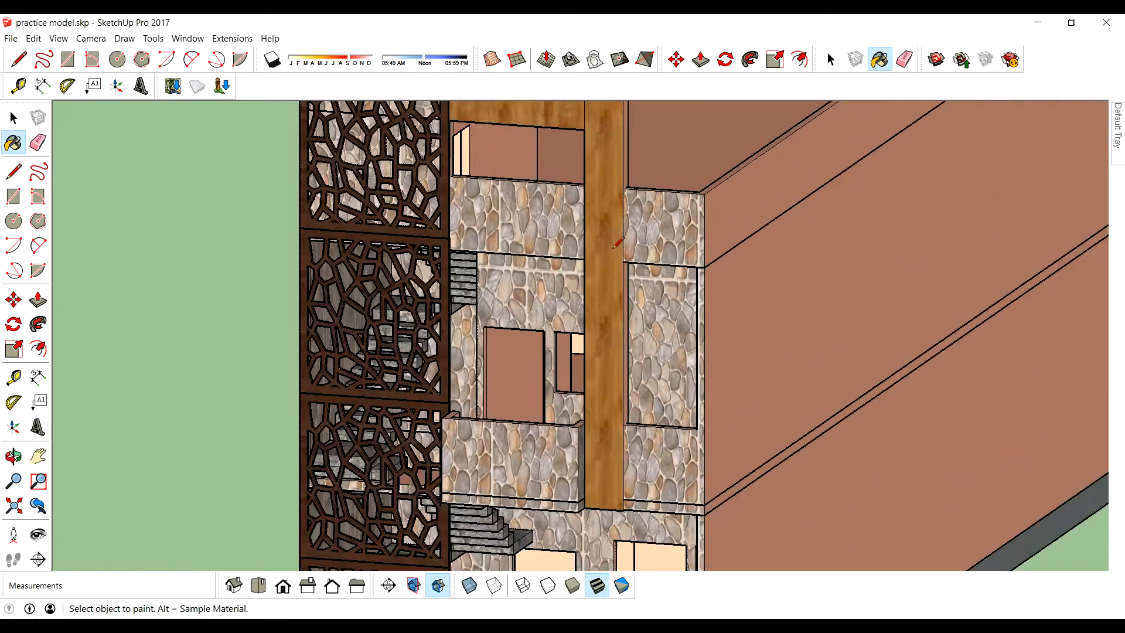
- Draw two horizontal lines across the column's front face, level with the roof parapet's lower edge and the balcony parapet's top
key("l")
scroll(597, 277, "up", 2)
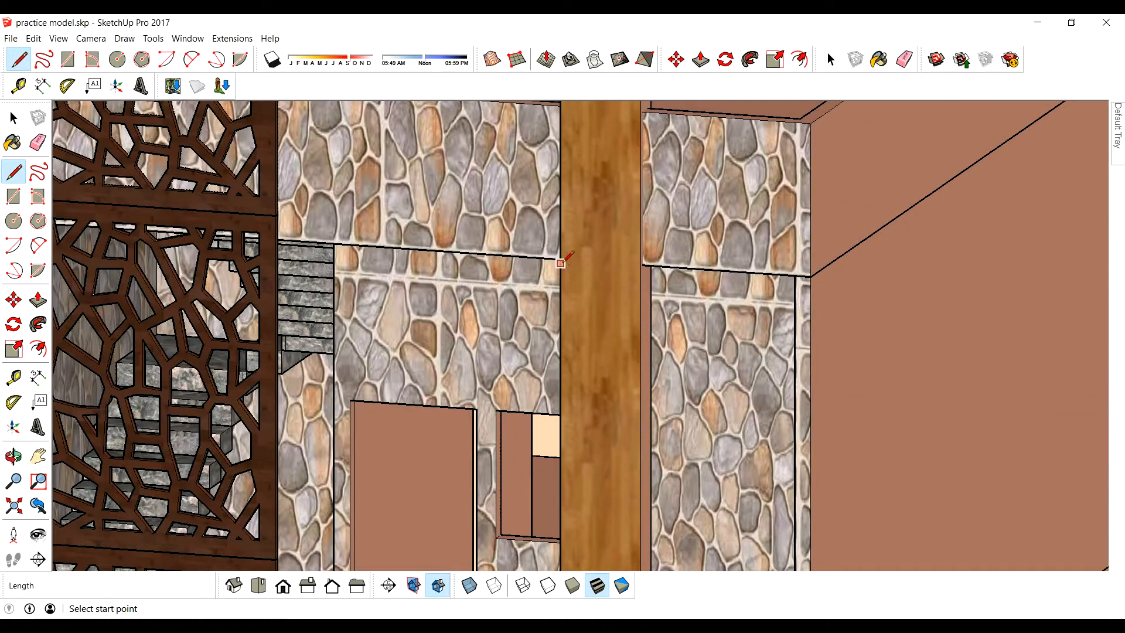
scroll(637, 261, "up", 3)
middle_click_drag(637, 262, 659, 346)
left_click(283, 585)
middle_click_drag(105, 346, 328, 337, "shift")
scroll(323, 334, "up", 2)
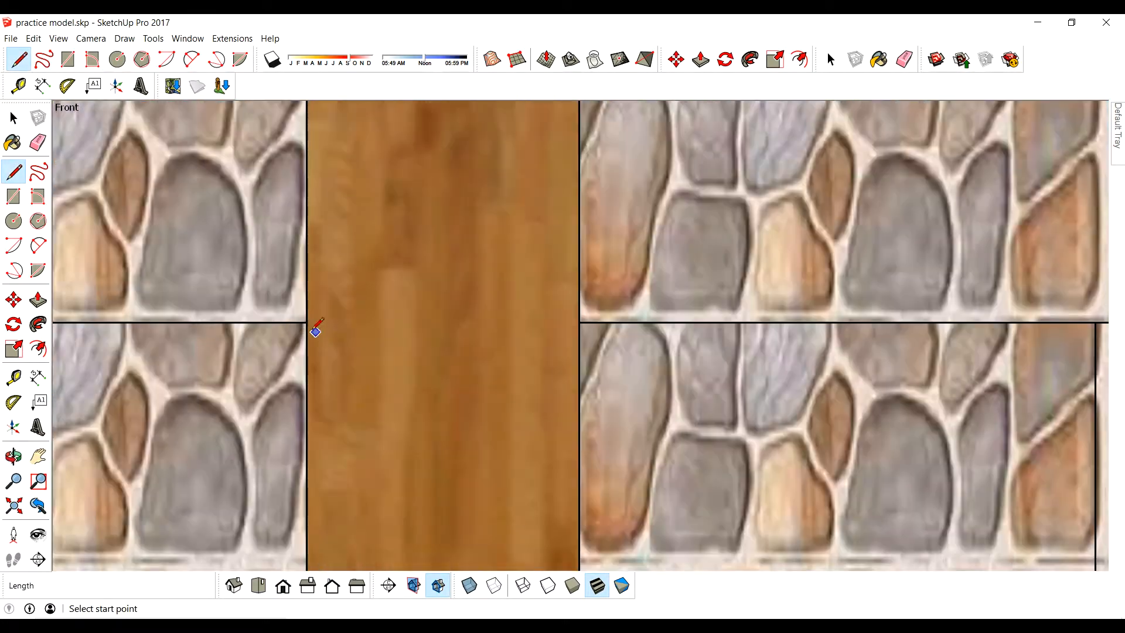
left_click(579, 323)
scroll(593, 414, "down", 5)
scroll(502, 406, "up", 5)
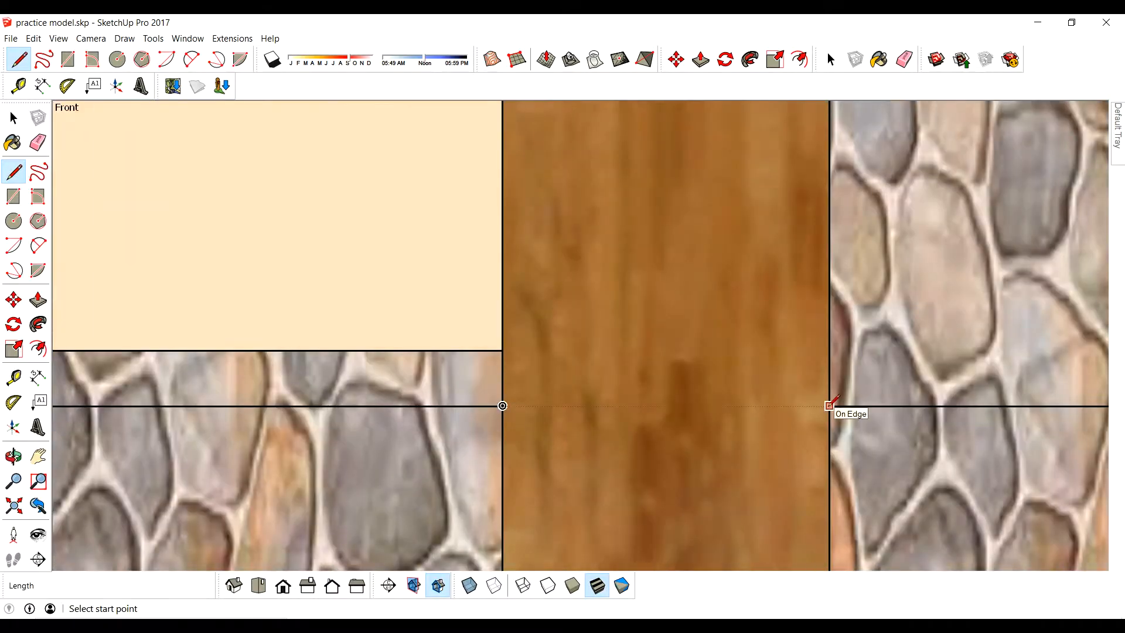
left_click(502, 404)
- Push/pull the column's middle section between the two horizontal lines back through its depth
scroll(502, 405, "down", 3)
middle_click_drag(502, 405, 693, 470)
scroll(753, 478, "down", 5)
middle_click_drag(763, 472, 533, 355, "shift")
key("space")
left_click(577, 383)
scroll(604, 401, "up", 1)
scroll(833, 430, "up", 1)
key("p")
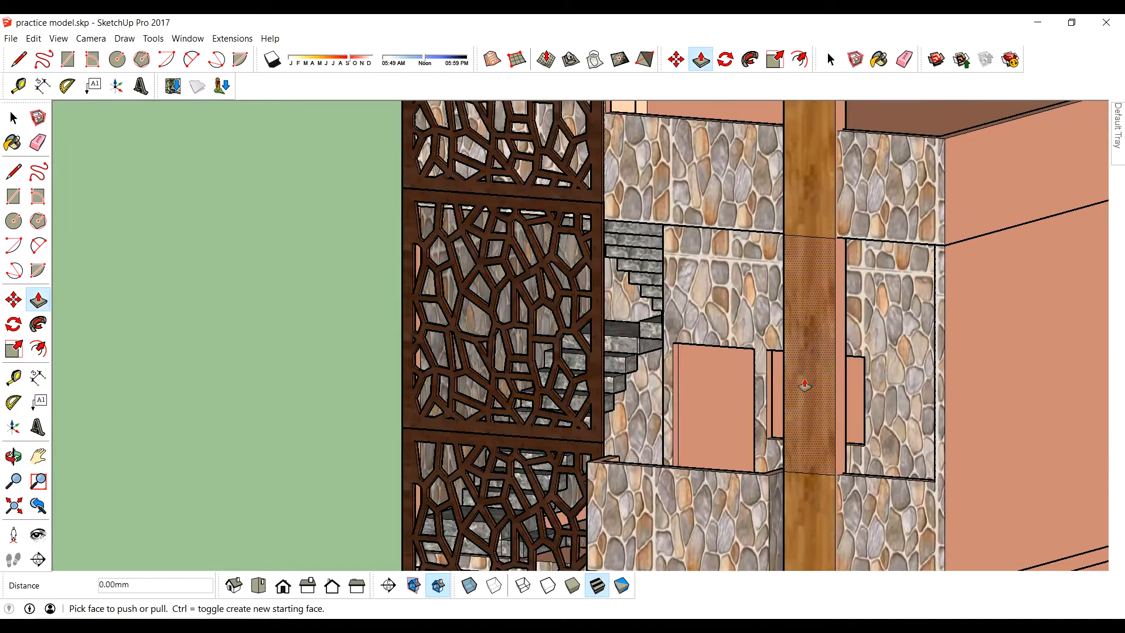
scroll(828, 381, "down", 1)
middle_click_drag(829, 381, 800, 448)
left_click(799, 448)
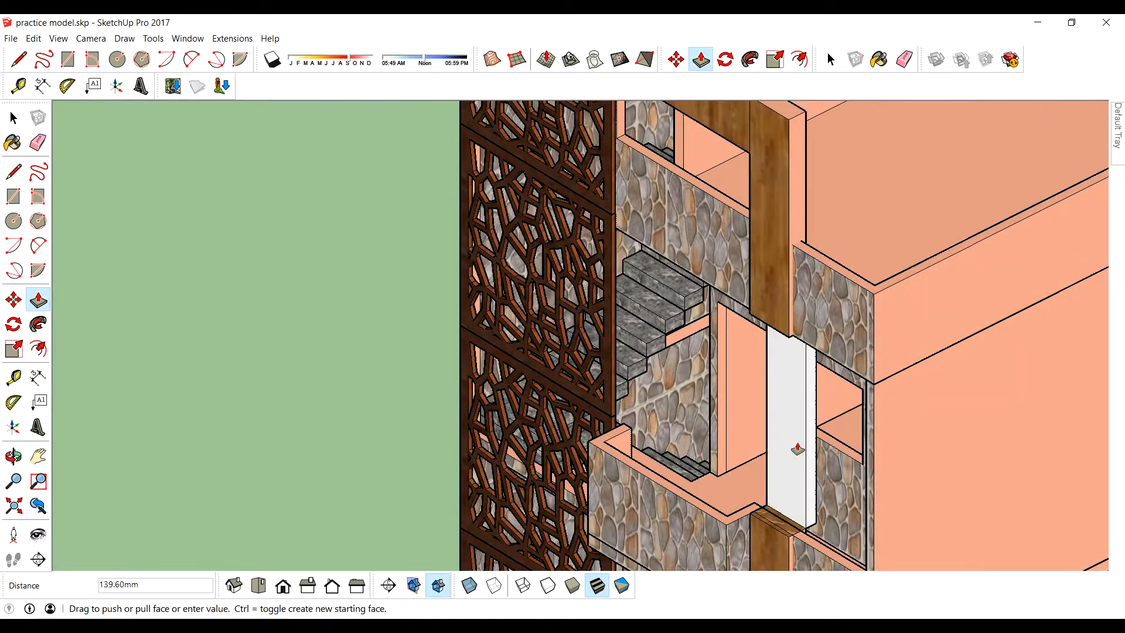
- Delete the leftover face in the column's middle section to leave an open gap
key("Escape")
scroll(849, 489, "down", 2)
scroll(783, 474, "up", 1)
key("space")
left_click(813, 451)
scroll(812, 451, "up", 2)
scroll(761, 410, "up", 2)
- Copy a jaali panel by its lower corner onto the lower column stub's corner, in the column gap
key("r")
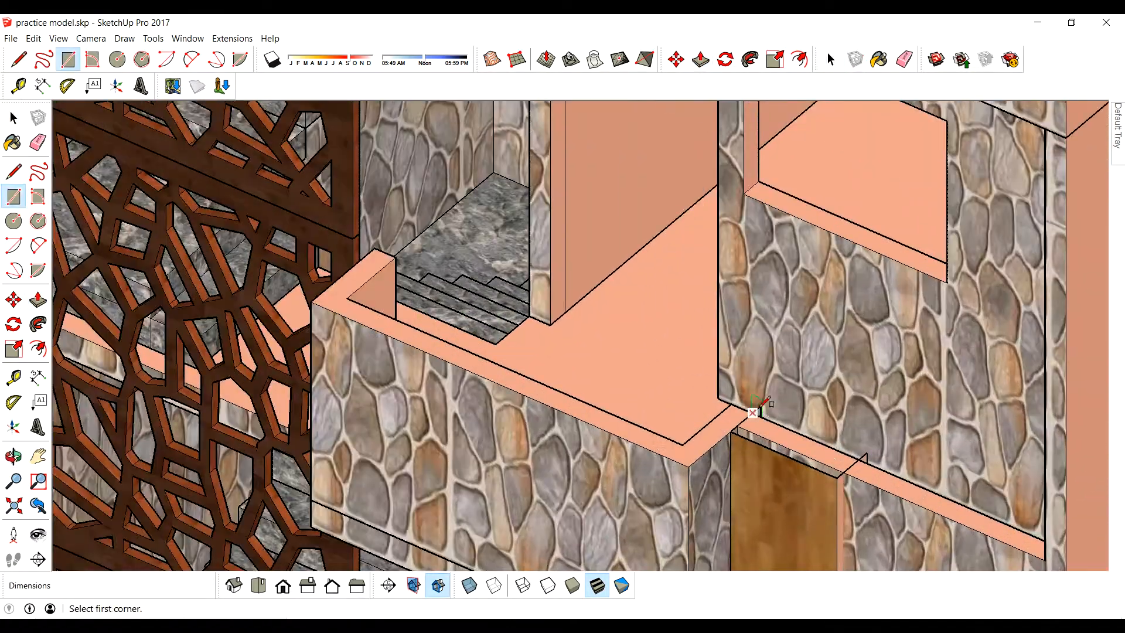
scroll(818, 456, "up", 1)
scroll(819, 463, "down", 5)
middle_click_drag(815, 440, 785, 337)
key("space")
left_click(665, 387)
key("m")
scroll(675, 402, "up", 2)
left_click(679, 404)
scroll(931, 475, "up", 4)
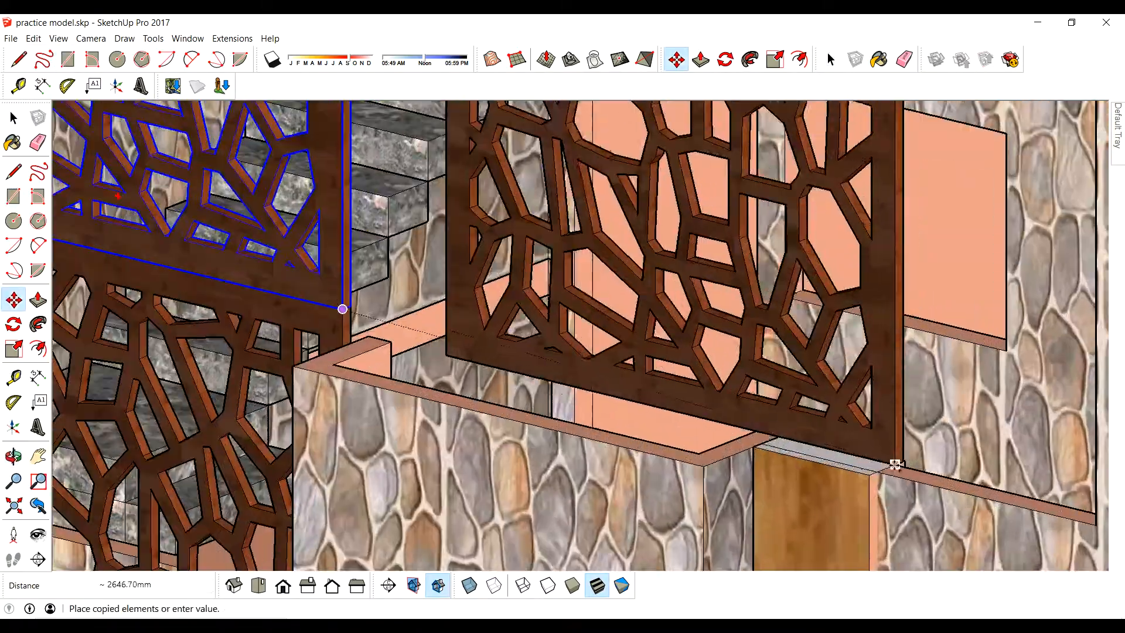
left_click(882, 470)
- Scale the copied jaali panel to the column's width so it fits the gap between the two wooden sections
scroll(884, 469, "down", 4)
middle_click_drag(888, 467, 917, 482)
scroll(808, 377, "up", 1)
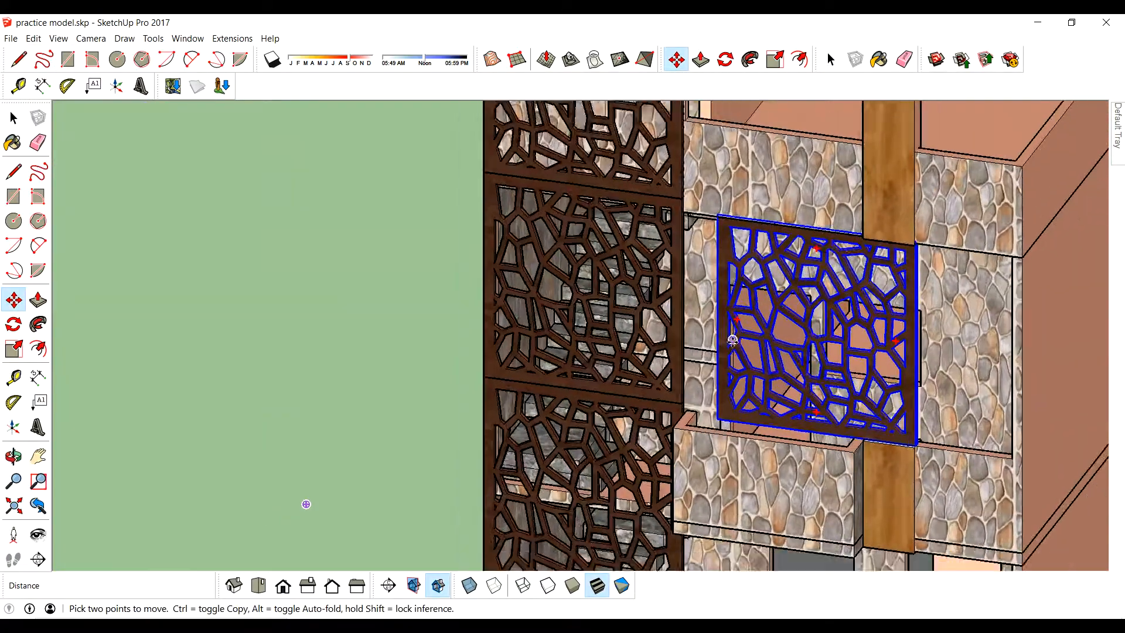
scroll(727, 324, "down", 4)
key("s")
middle_click_drag(544, 328, 721, 305)
scroll(670, 282, "up", 5)
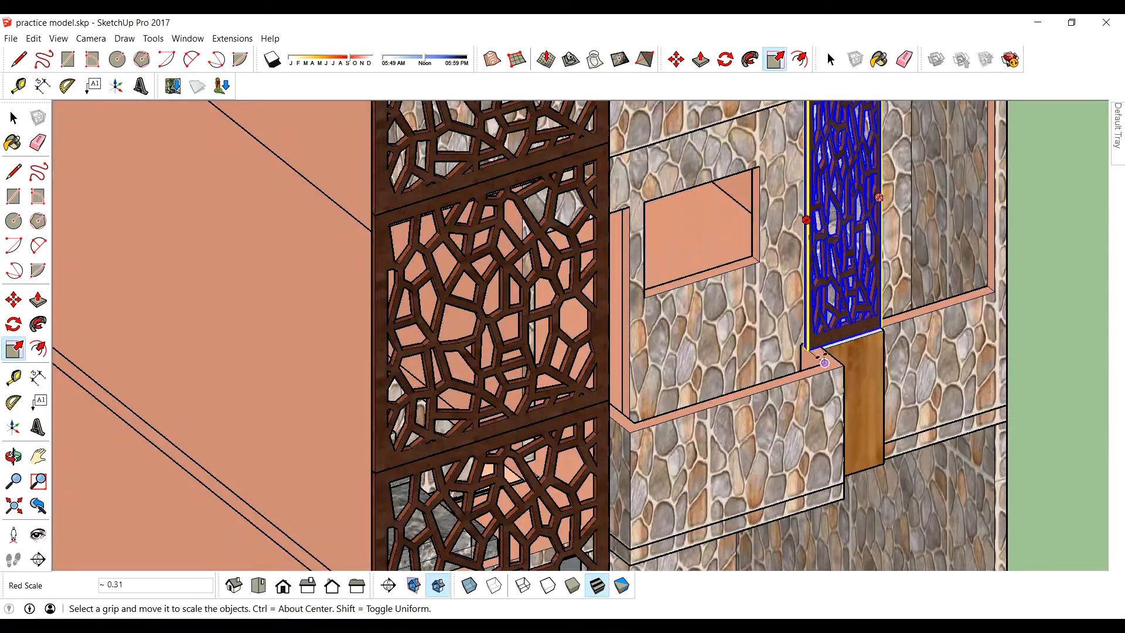
scroll(843, 377, "down", 5)
middle_click_drag(837, 375, 673, 359)
scroll(770, 351, "up", 7)
left_click(800, 238)
middle_click_drag(764, 255, 703, 310)
left_click(838, 511)
- Examine the facade with the narrow jaali panel set into the wooden column
scroll(838, 507, "down", 8)
key("space")
left_click(851, 336)
middle_click_drag(844, 328, 761, 91)
key("F2")
middle_click_drag(795, 227, 765, 269)
scroll(762, 326, "up", 2)
middle_click_drag(753, 326, 647, 388)
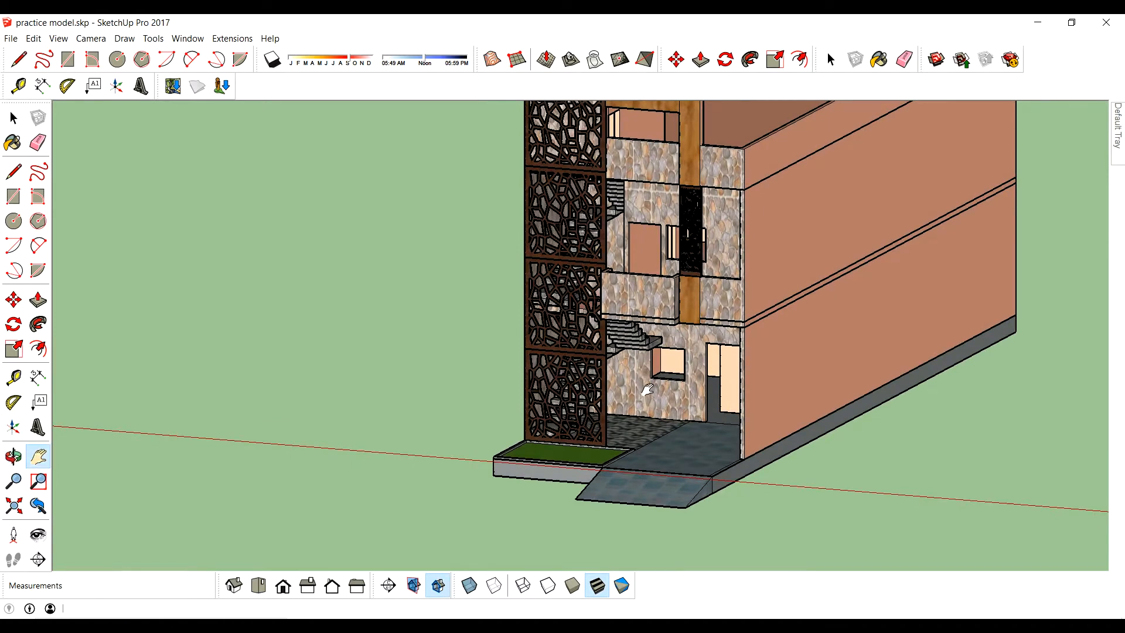
scroll(647, 389, "down", 2)
scroll(660, 147, "up", 1)
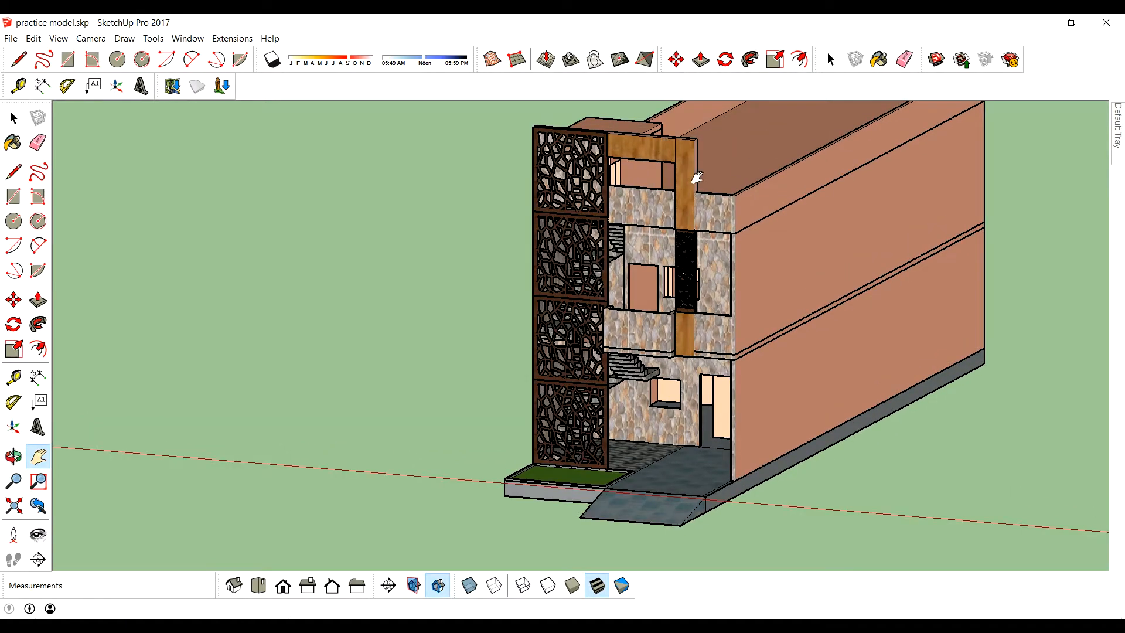
scroll(697, 177, "up", 2)
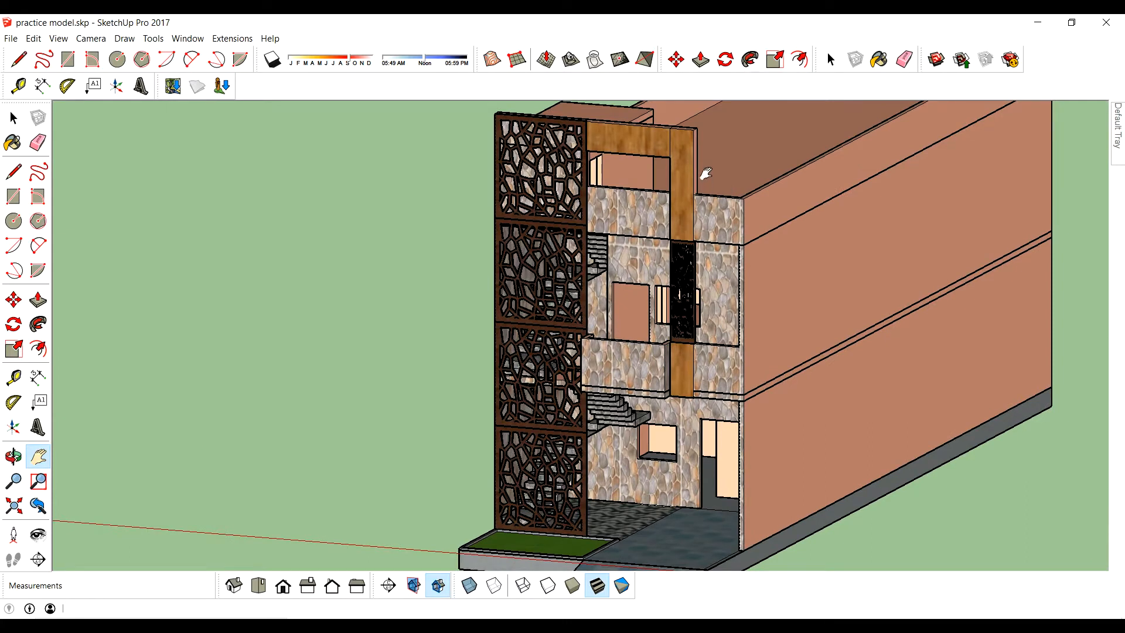
- Draw short lines across the grass planter's kerb at the ends of its front and outer-side strips to separate them
middle_click_drag(706, 172, 717, 525)
scroll(709, 415, "down", 2)
middle_click_drag(625, 426, 618, 418, "shift")
scroll(650, 511, "up", 10)
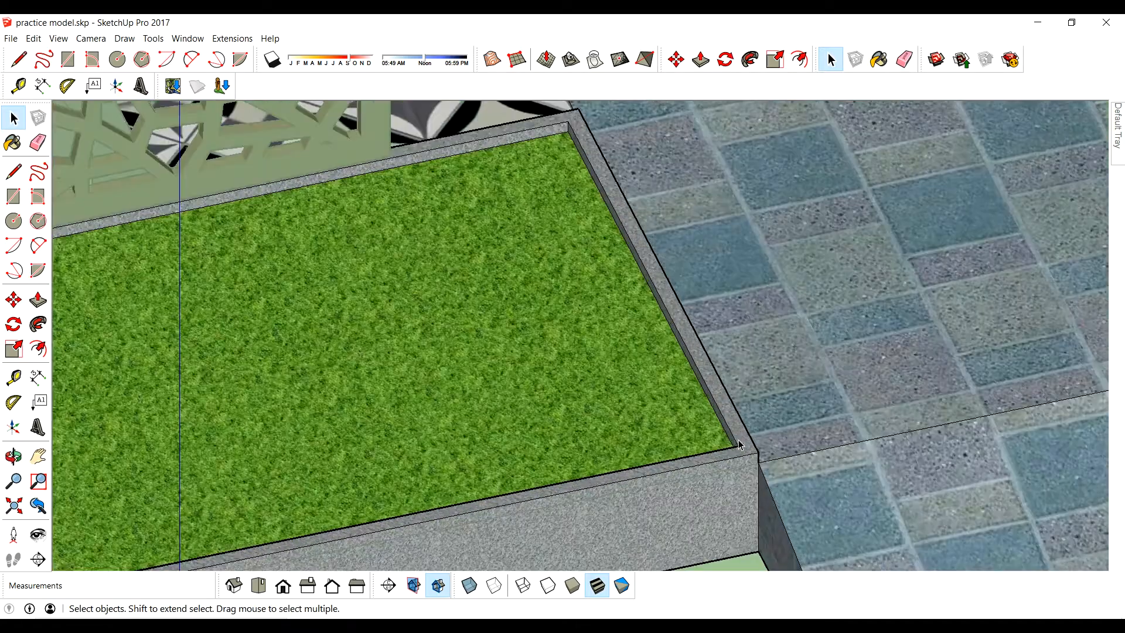
key("l")
left_click(758, 444)
scroll(867, 401, "down", 6)
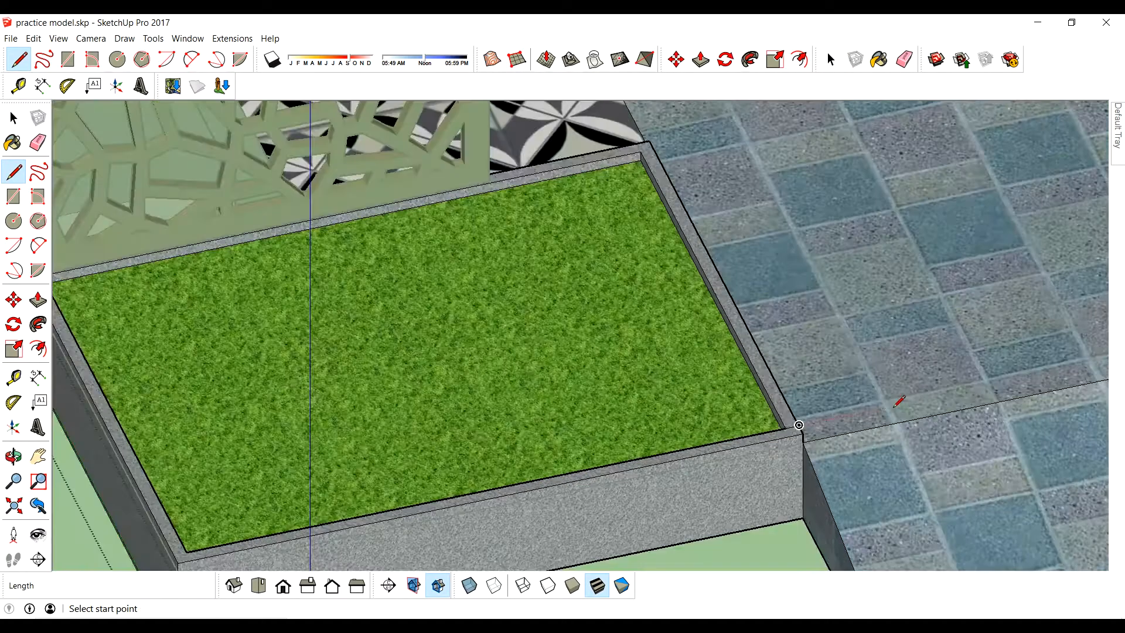
scroll(397, 469, "up", 1)
scroll(306, 304, "up", 4)
scroll(305, 304, "up", 1)
scroll(305, 304, "down", 2)
scroll(296, 309, "up", 3)
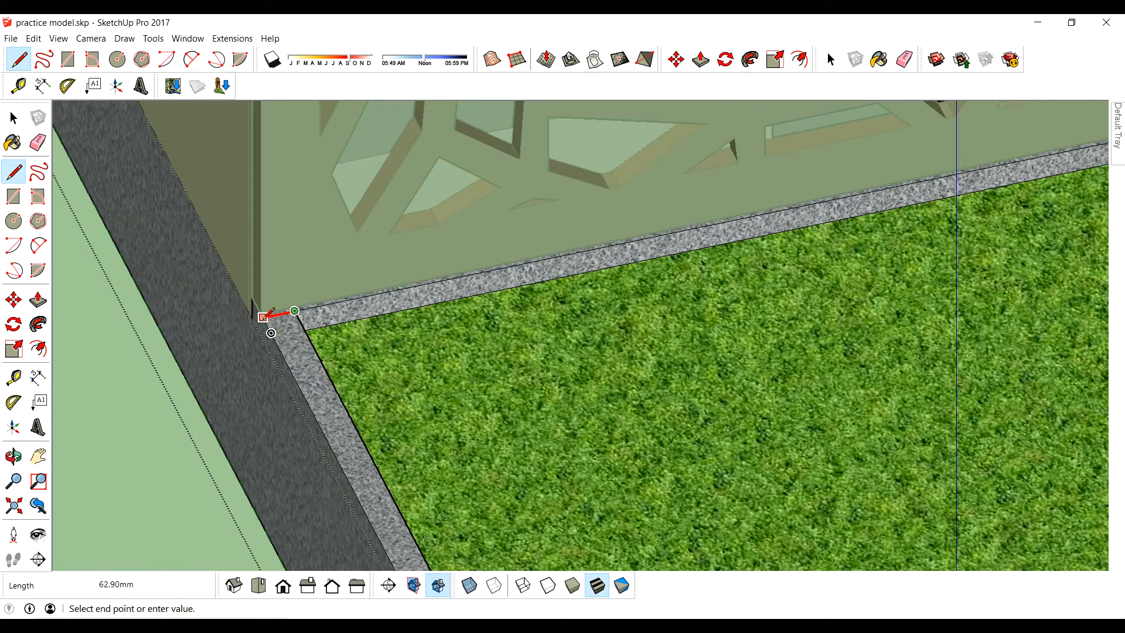
- Push/pull the planter's front and outer-side kerb strip upward and adjust the small face at its end
scroll(295, 366, "down", 3)
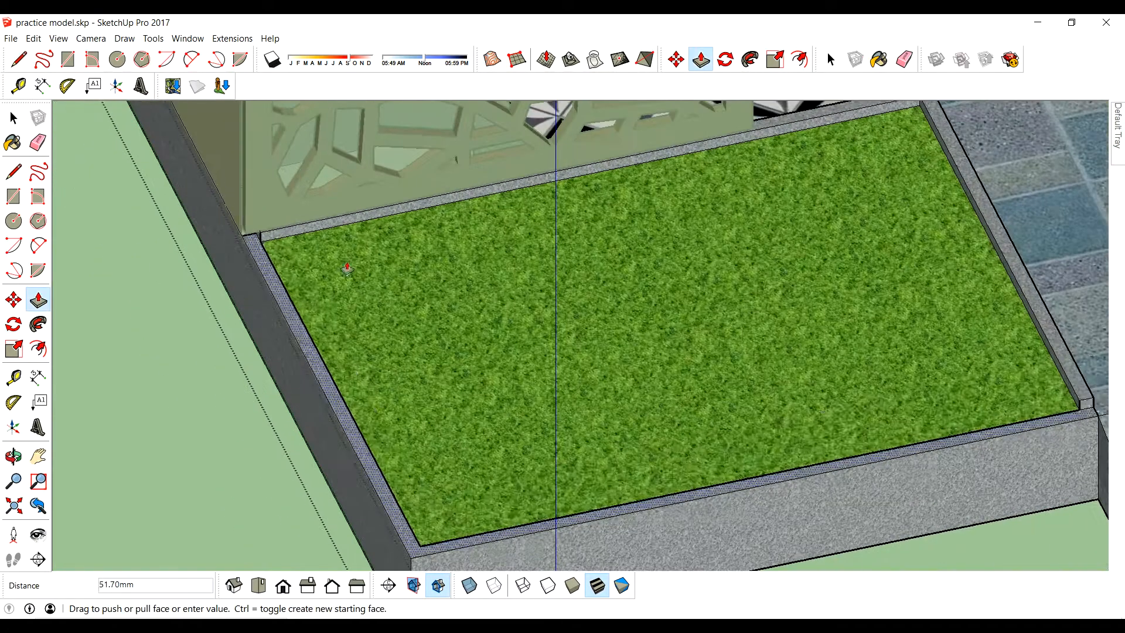
middle_click_drag(271, 233, 241, 431)
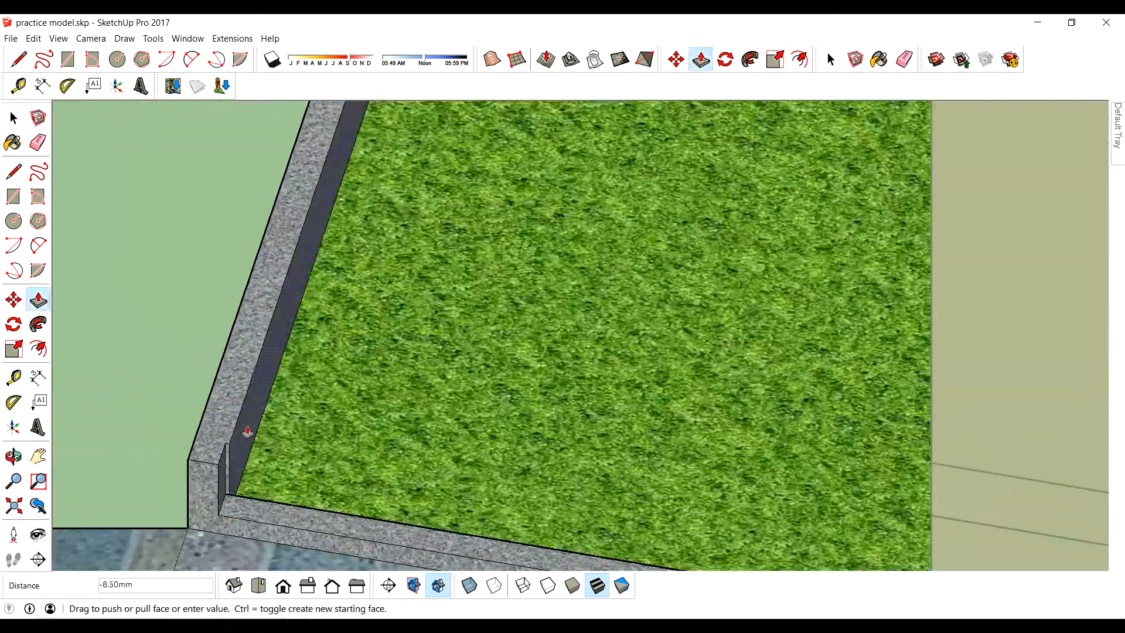
left_click(226, 472)
middle_click_drag(226, 472, 527, 375)
scroll(642, 440, "up", 3)
middle_click_drag(642, 440, 361, 434)
- Mark out square post bases on the kerb at the planter's two front corners
left_click(355, 405)
scroll(355, 405, "down", 3)
scroll(829, 451, "up", 3)
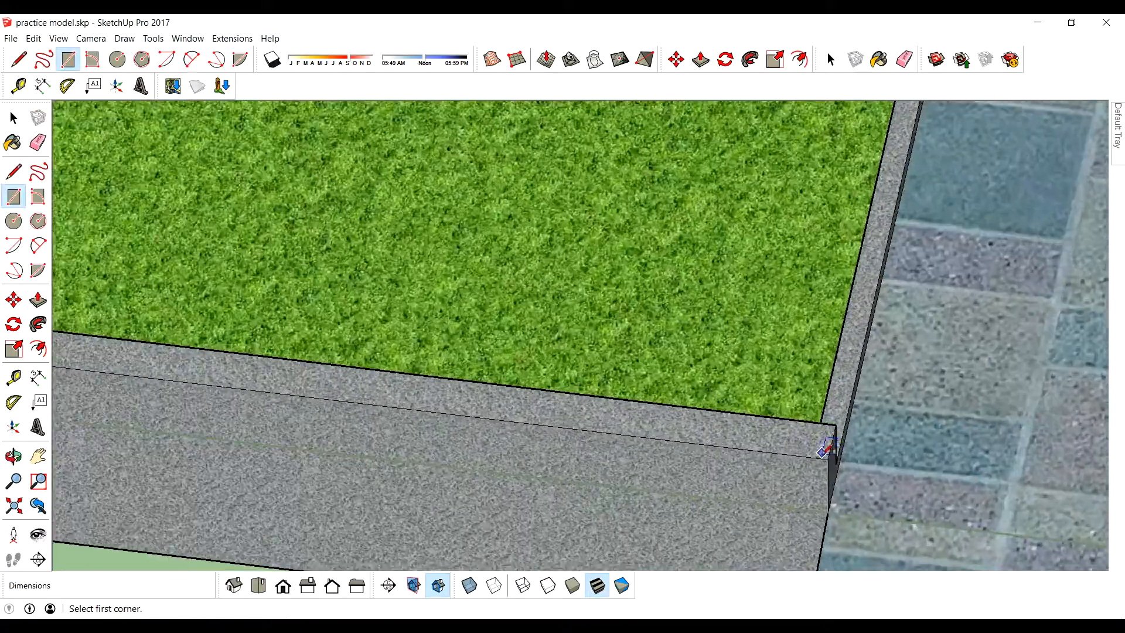
key("space")
scroll(62, 361, "down", 3)
scroll(62, 361, "up", 2)
double_click(103, 341)
key("m")
scroll(642, 407, "up", 3)
left_click(653, 417)
- Push/pull the two front corner squares up into tall posts
key("p")
left_click(679, 405)
scroll(690, 353, "down", 4)
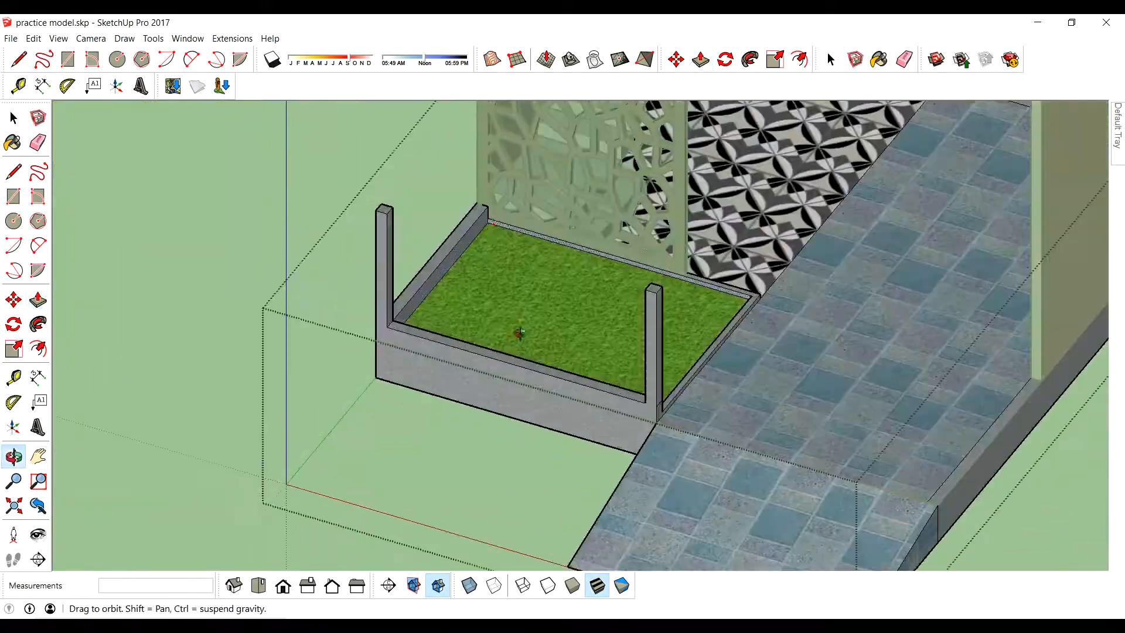
- Draw a 124 mm wide rectangle at the rear end of the outer-side kerb and push/pull it up into a matching post
scroll(510, 259, "up", 5)
key("r")
left_click(472, 271)
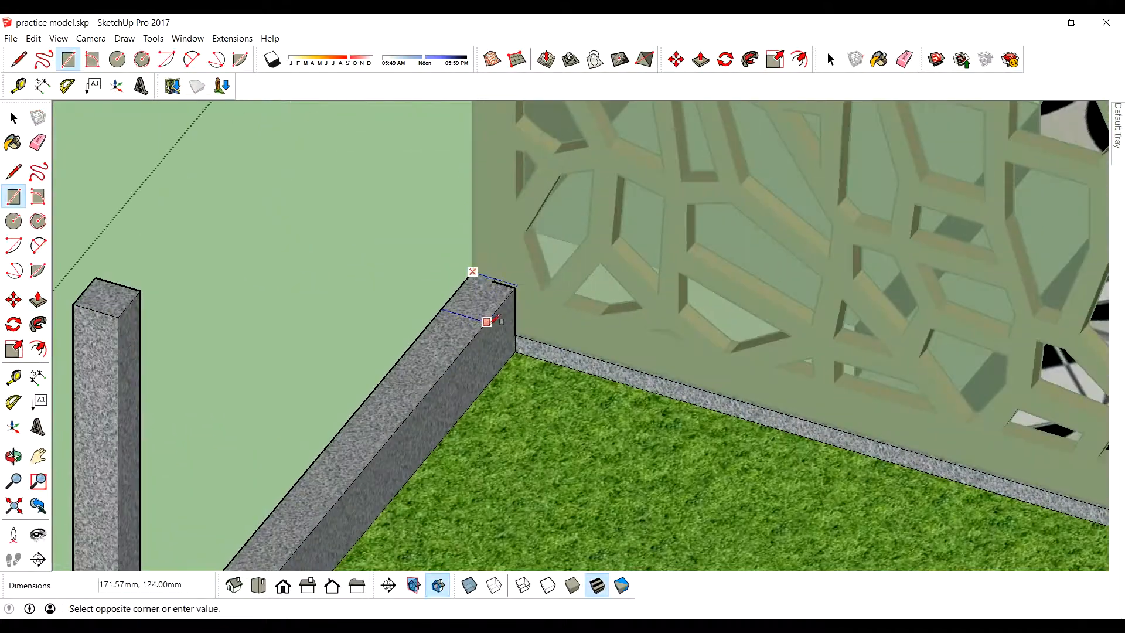
scroll(478, 318, "down", 6)
scroll(779, 460, "up", 2)
double_click(766, 455)
- Draw a rectangle of about 100 x 124 mm across the front kerb, near the outer corner post
scroll(766, 451, "down", 2)
middle_click_drag(691, 398, 874, 334)
middle_click_drag(556, 433, 327, 391)
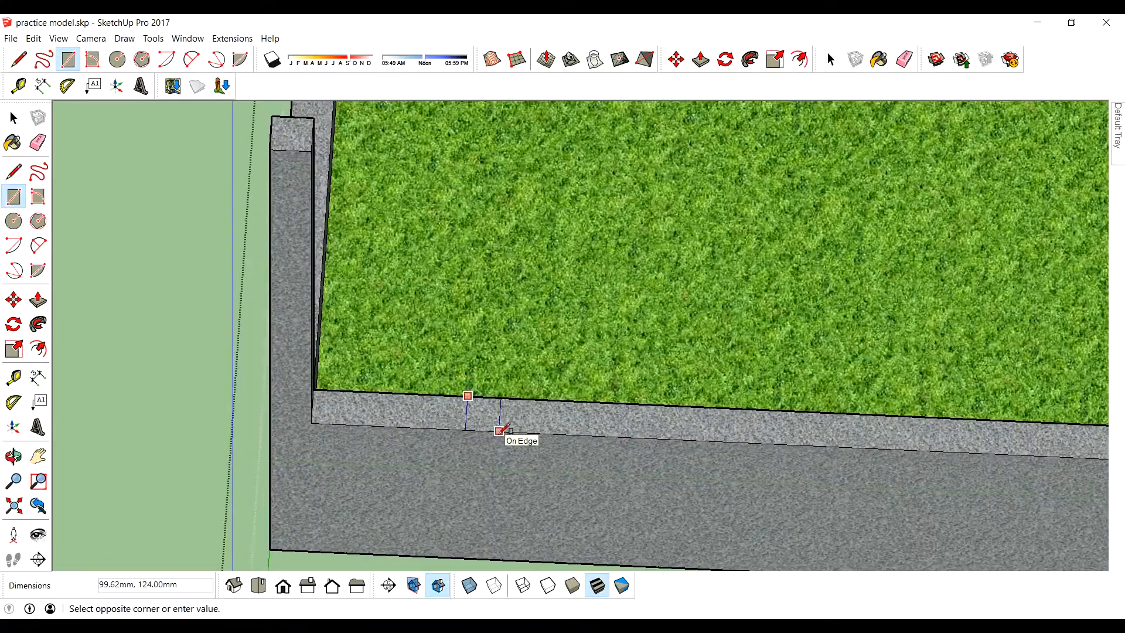
left_click(499, 430)
- Try to push/pull the small front-kerb rectangle up into a post
key("p")
left_click(481, 417)
scroll(473, 401, "down", 1)
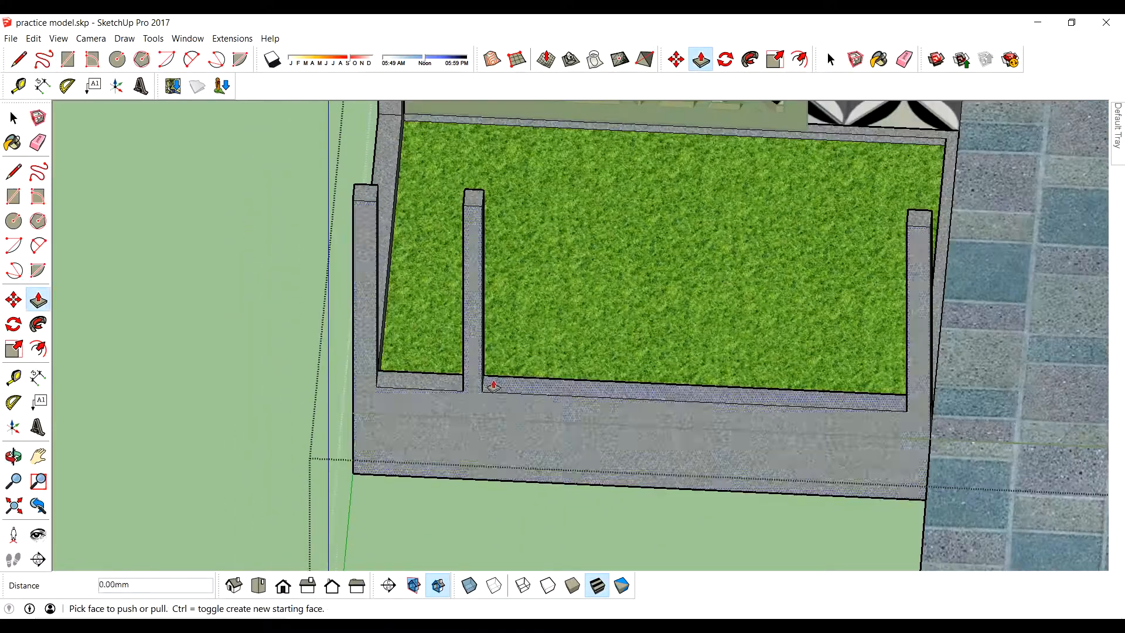
- Copy the small rectangle along the front kerb to make four evenly spaced ones between the corner posts
key("space")
scroll(493, 385, "up", 3)
left_click(466, 380)
scroll(491, 384, "down", 3)
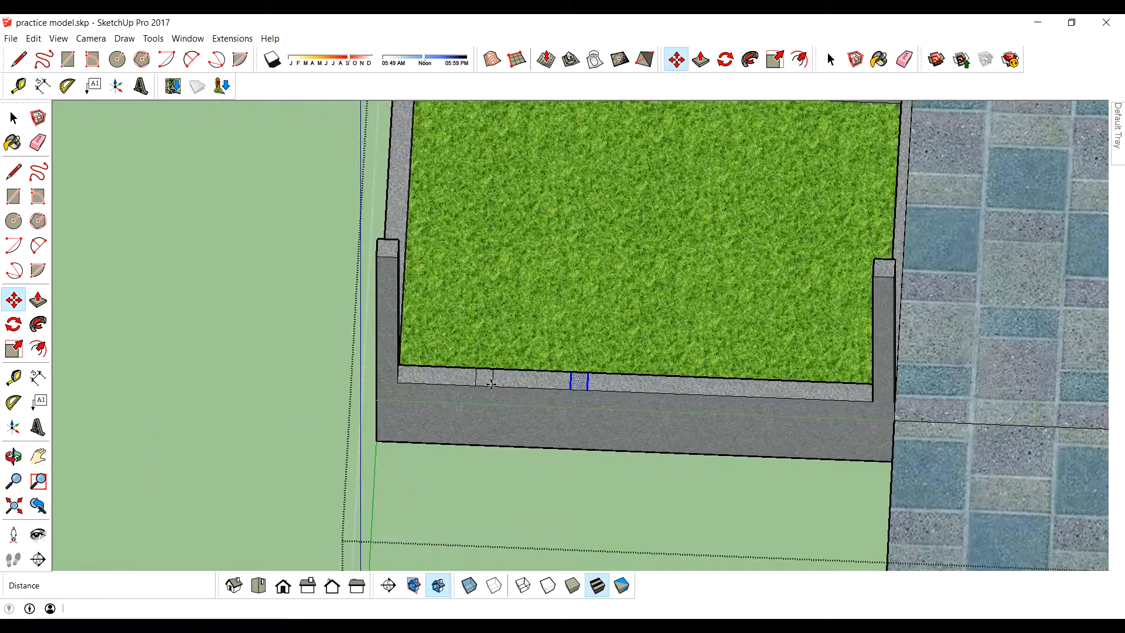
scroll(853, 389, "up", 3)
key("e")
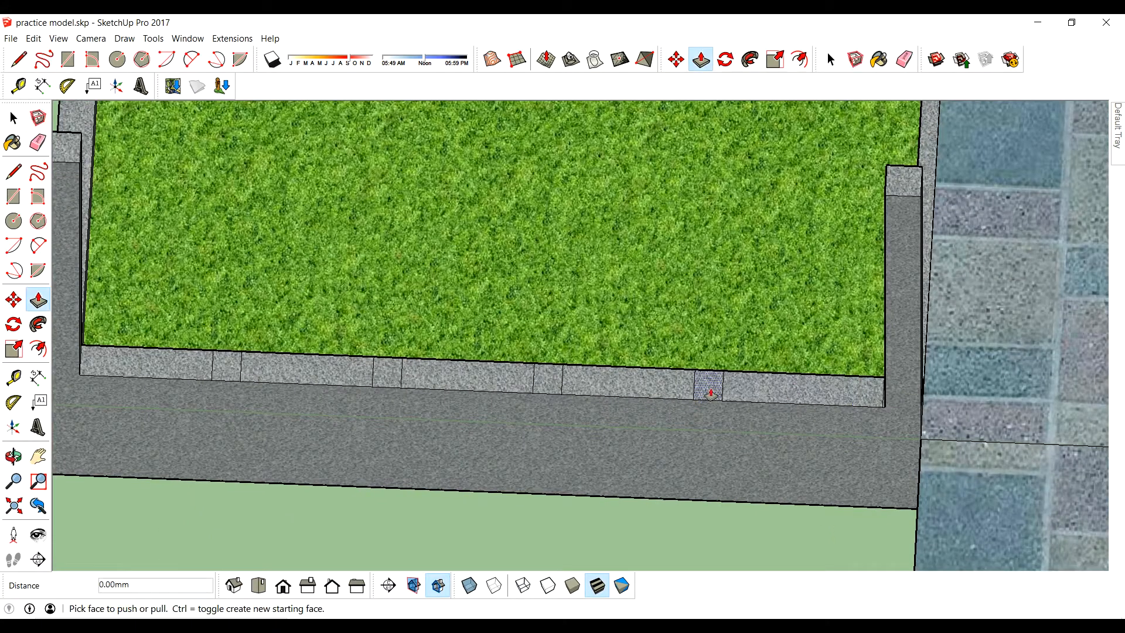
- Push/pull the four small rectangles on the front kerb up into intermediate posts
double_click(548, 379)
double_click(387, 373)
double_click(226, 366)
scroll(469, 375, "down", 3)
middle_click_drag(469, 404, 726, 389)
scroll(316, 469, "up", 5)
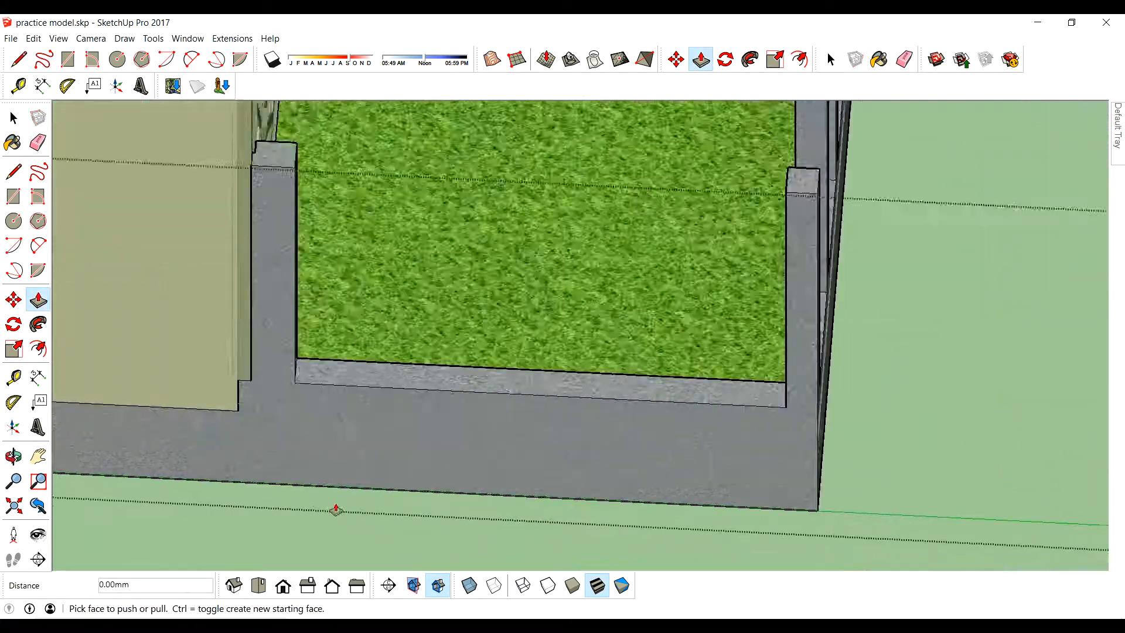
- Draw two small rectangles across the planter's side kerb and push/pull them up into intermediate posts
key("r")
left_click(491, 329)
left_click(760, 377)
key("p")
double_click(741, 361)
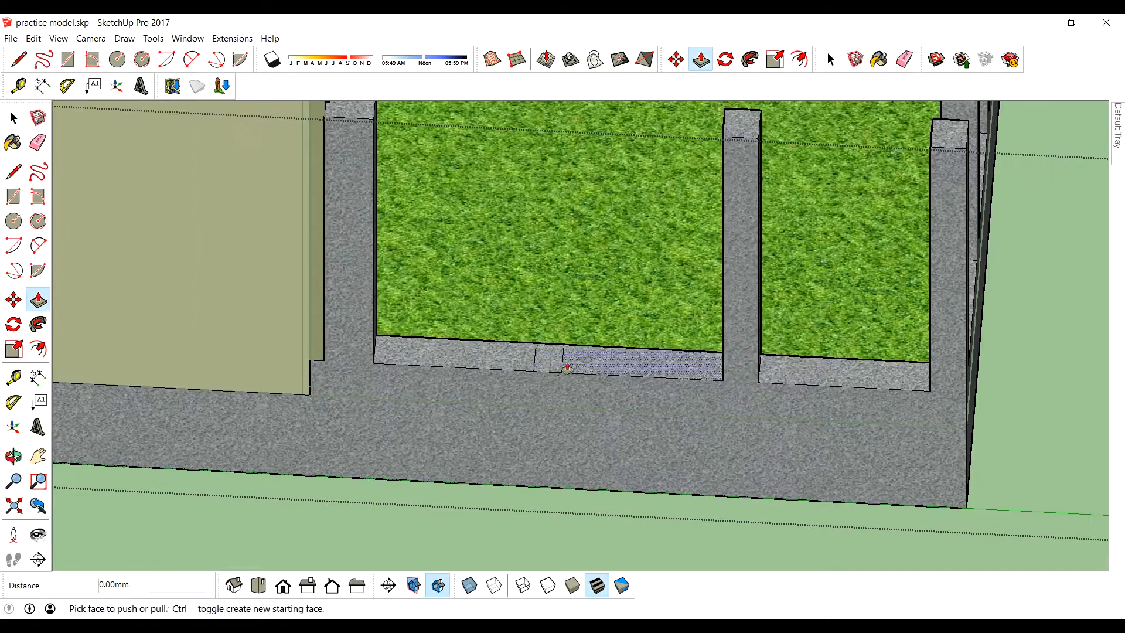
double_click(550, 360)
- Draw a rectangle of about 459 x 1368 mm filling the front opening between the corner post and the first intermediate post
scroll(567, 367, "down", 5)
middle_click_drag(674, 375, 457, 357)
scroll(660, 395, "up", 5)
middle_click_drag(586, 456, 482, 512)
scroll(346, 421, "down", 5)
key("space")
left_click(346, 422)
scroll(482, 512, "up", 5)
key("r")
scroll(550, 247, "up", 5)
left_click(540, 230)
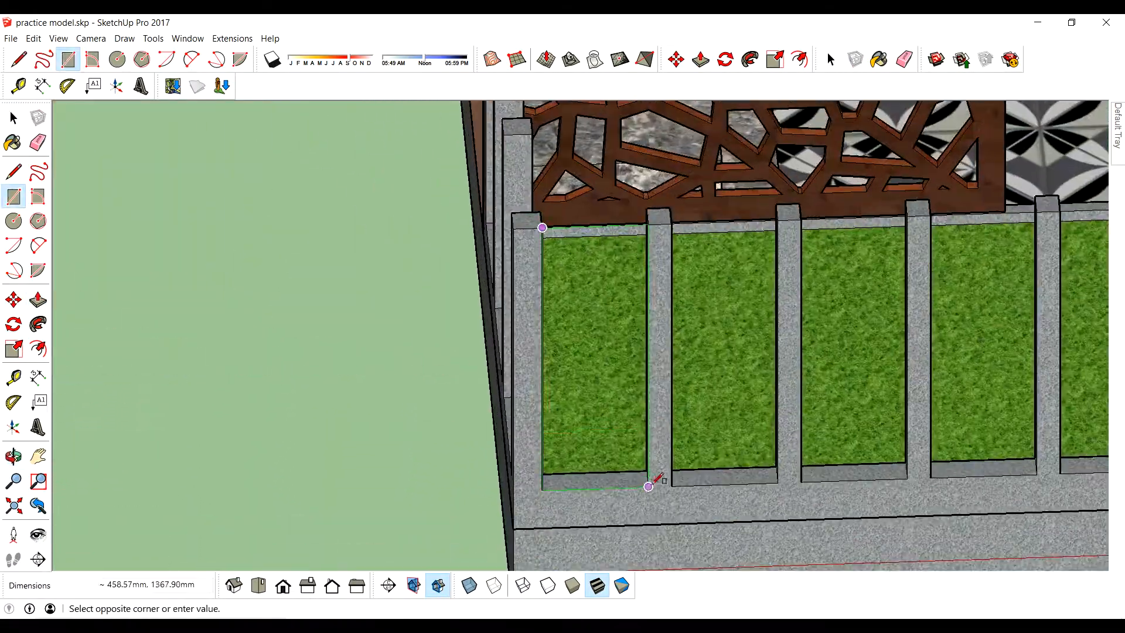
left_click(648, 482)
- Push/pull the rectangle between the front posts into a thin panel and make it a group
middle_click_drag(650, 357, 560, 387)
key("p")
scroll(608, 350, "up", 5)
left_click(613, 351)
left_click(620, 344)
key("space")
triple_click(656, 319)
right_click(655, 319)
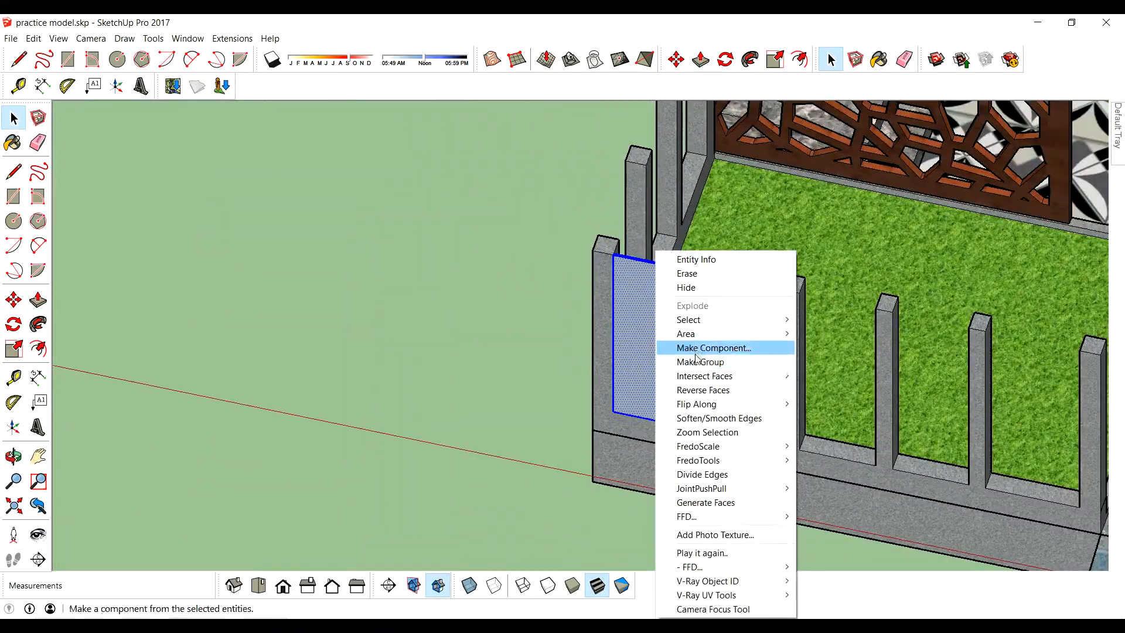
left_click(697, 361)
- Scale the panel group slightly narrower than the opening between the two front posts
double_click(662, 346)
scroll(662, 346, "up", 4)
middle_click_drag(670, 337, 657, 437)
scroll(577, 336, "up", 5)
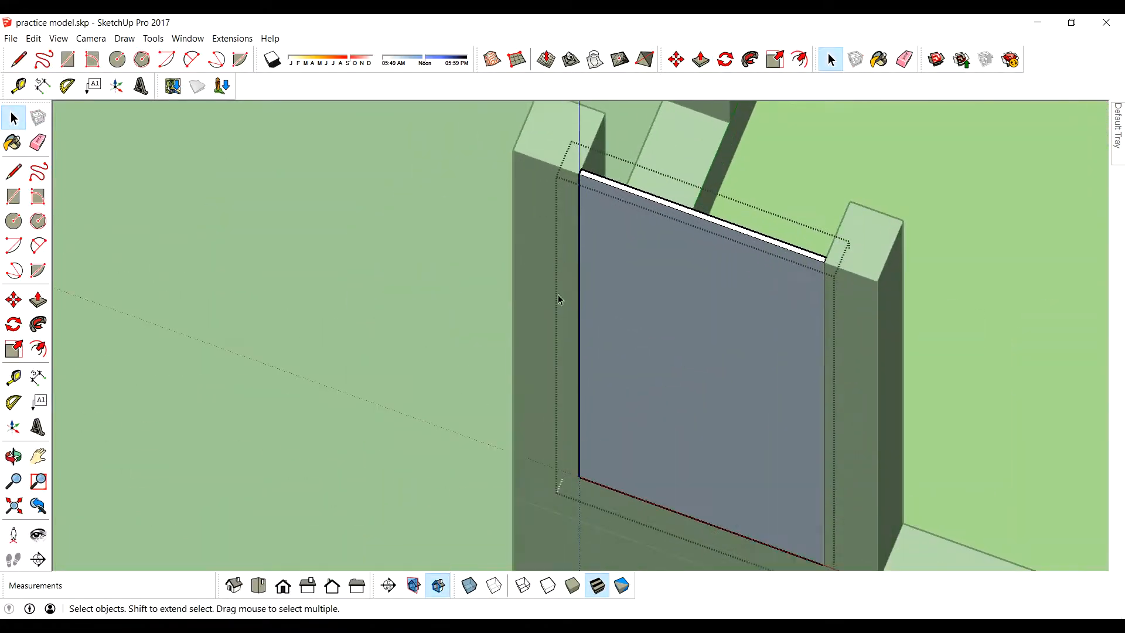
key("Escape")
scroll(571, 295, "up", 3)
key("s")
middle_click_drag(567, 329, 691, 305)
scroll(545, 202, "up", 3)
left_click_drag(537, 191, 555, 186)
scroll(568, 175, "down", 3)
scroll(628, 278, "down", 4)
- Move the panel by its bottom edge midpoint to seat it in the opening between the posts
middle_click_drag(820, 405, 750, 319)
scroll(752, 320, "up", 3)
key("space")
scroll(697, 533, "up", 3)
key("m")
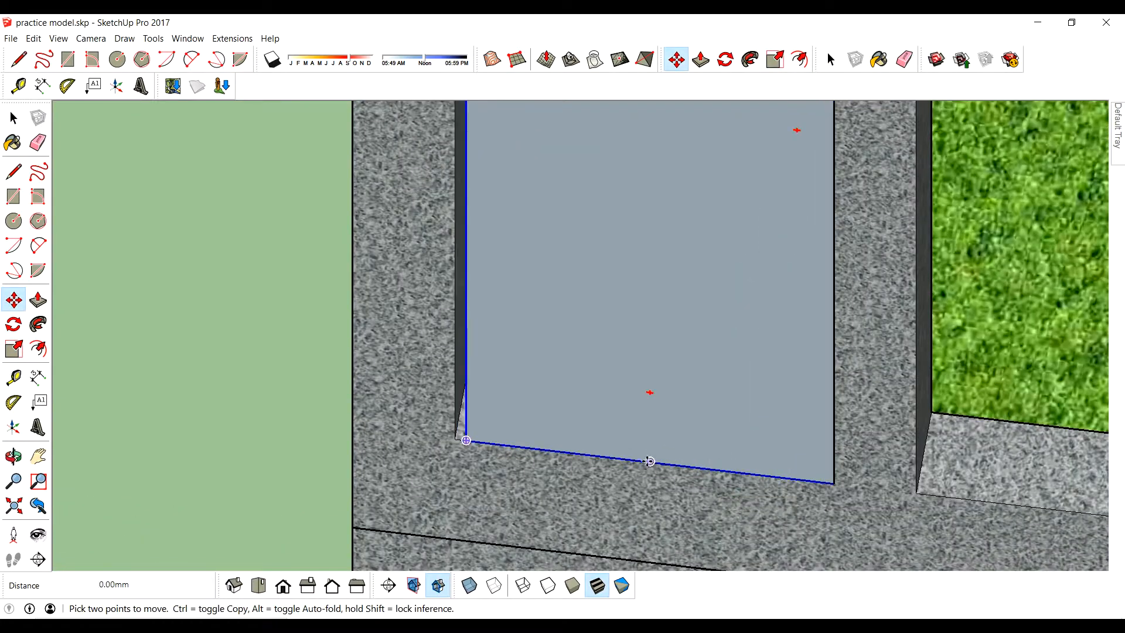
left_click(645, 461)
scroll(749, 466, "down", 5)
middle_click_drag(770, 463, 802, 469)
scroll(783, 462, "down", 2)
scroll(757, 397, "up", 1)
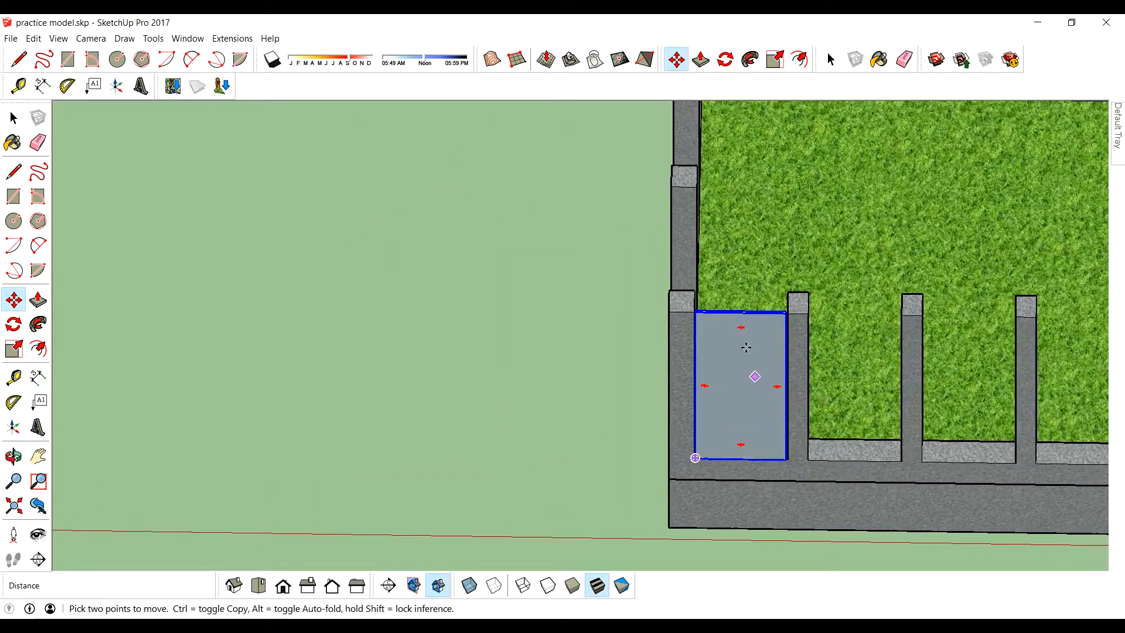
- Inside the panel group, draw a rectangle of about 392 x 89 mm near the panel's top edge
key("space")
middle_click_drag(736, 377, 720, 390)
scroll(630, 224, "up", 3)
key("r")
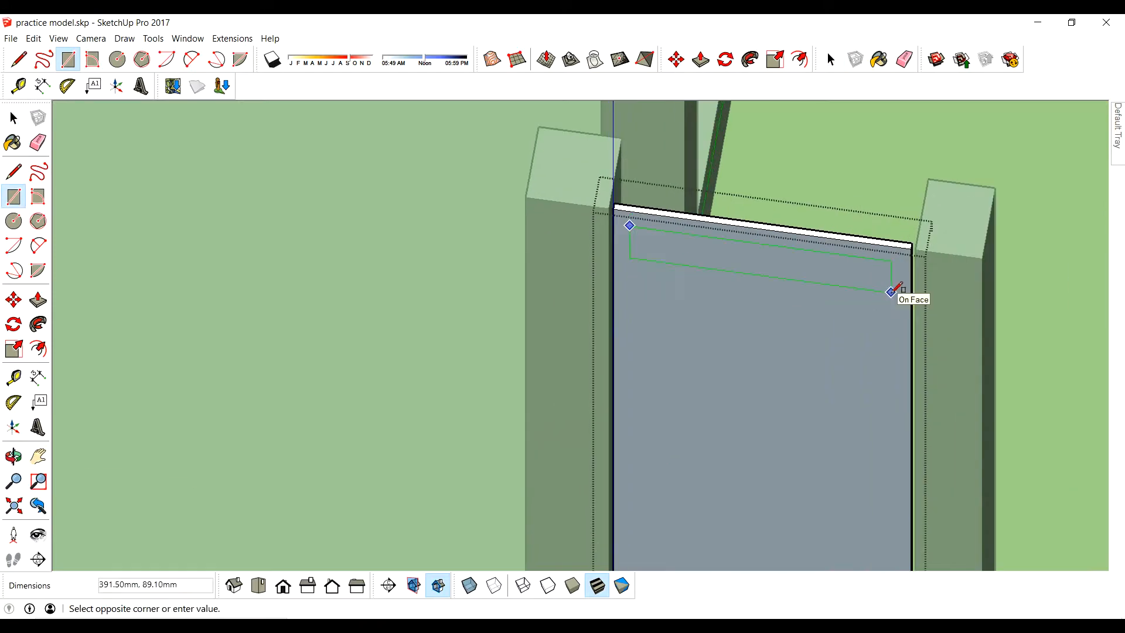
left_click(893, 291)
- Copy the rectangle down the panel face as an evenly spaced array of nine slots
scroll(878, 246, "down", 2)
key("space")
double_click(843, 205)
key("m")
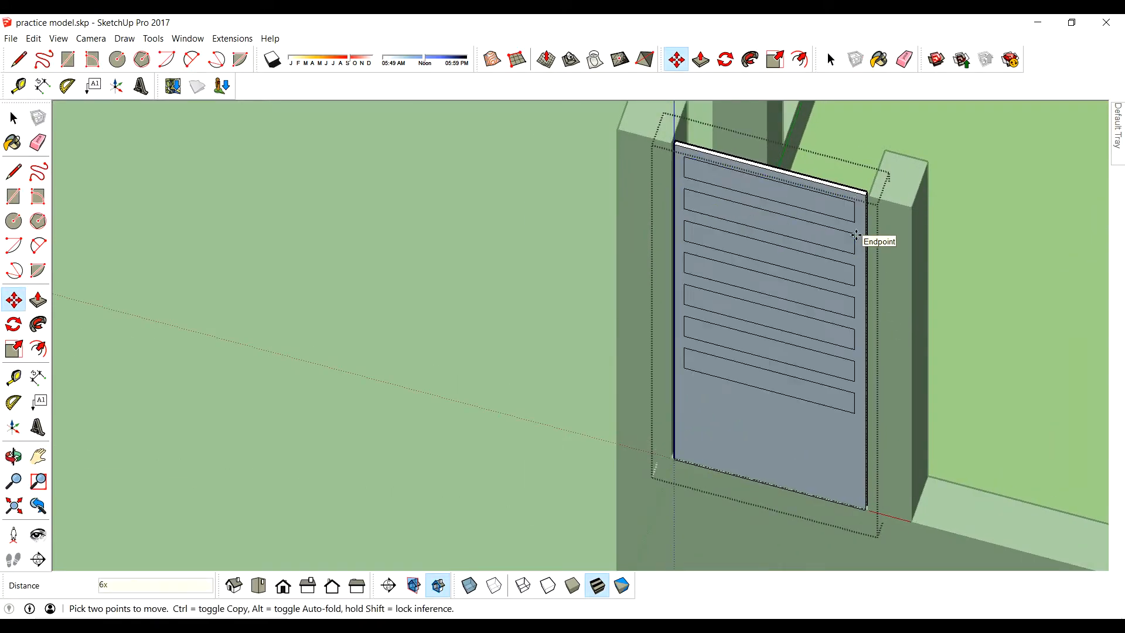
key("space")
- Push/pull all the slot rectangles through the panel's thickness to cut them open
double_click(725, 261)
scroll(722, 258, "up", 3)
key("p")
left_click(700, 217)
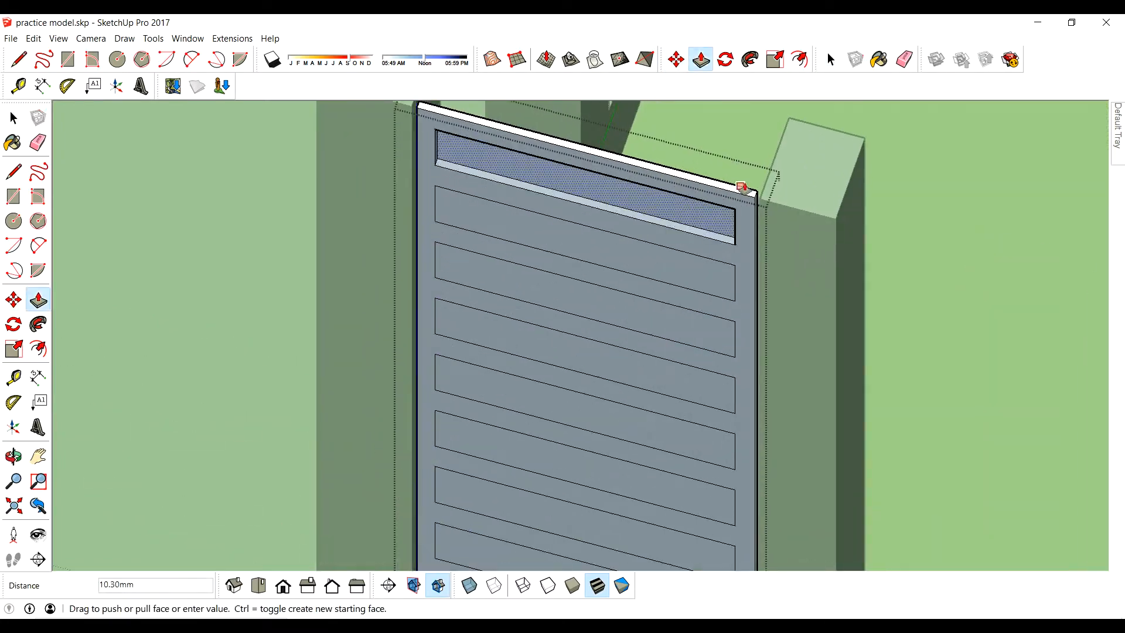
left_click(743, 187)
double_click(703, 275)
double_click(691, 336)
double_click(662, 483)
scroll(656, 356, "down", 3)
double_click(650, 502)
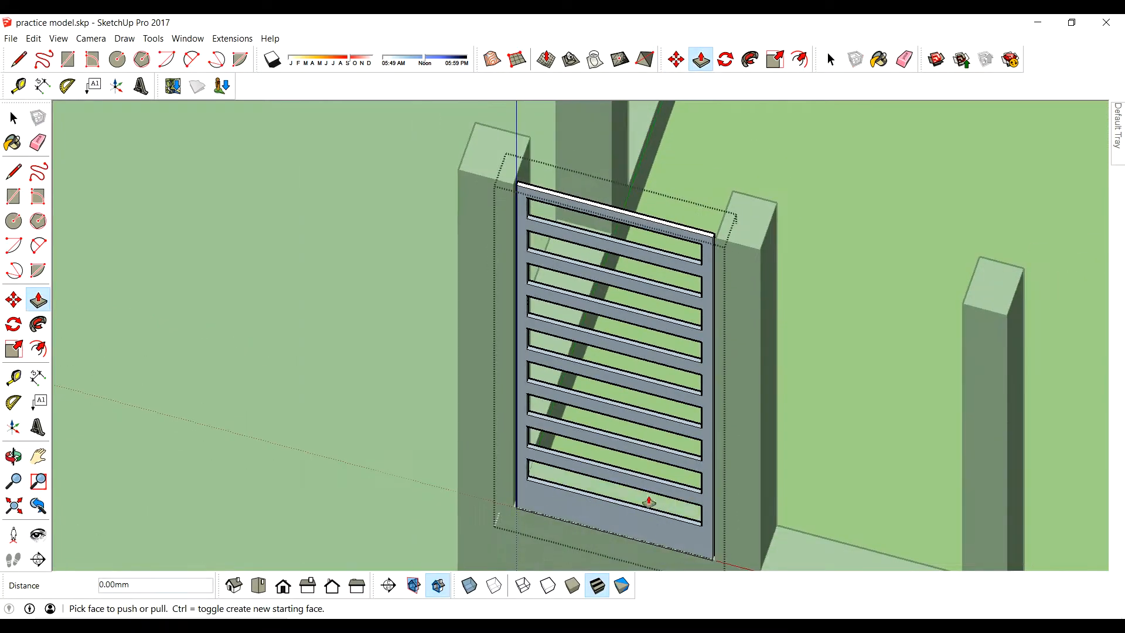
- Copy the slatted panel along the front kerb into the other openings between the posts
key("space")
scroll(595, 381, "down", 5)
left_click(595, 380)
scroll(609, 392, "up", 8)
key("m")
left_click(660, 447)
key("ctrl")
scroll(661, 447, "down", 5)
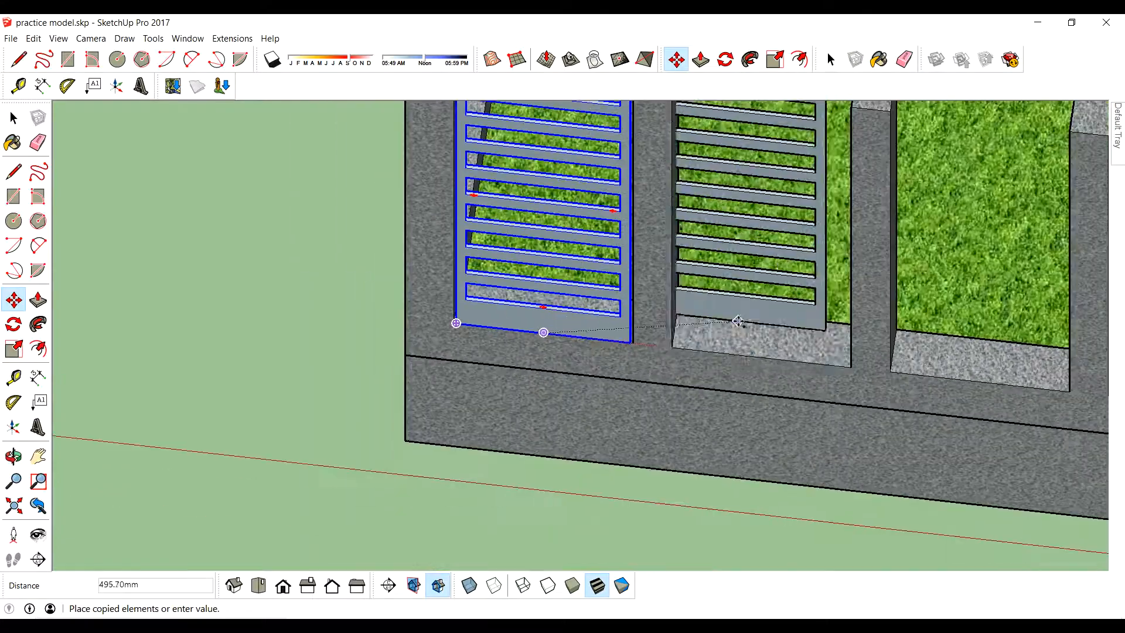
scroll(820, 328, "down", 3)
scroll(878, 366, "up", 4)
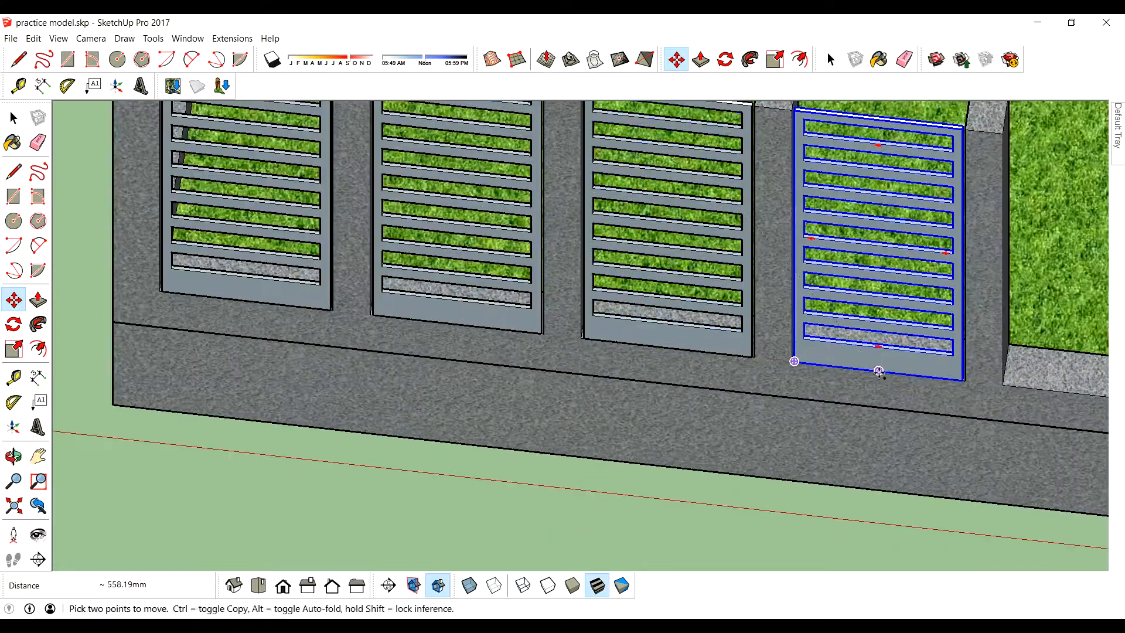
left_click(892, 355)
- Scale the last front panel wider to fill the opening beside the end post
key("s")
scroll(960, 349, "up", 6)
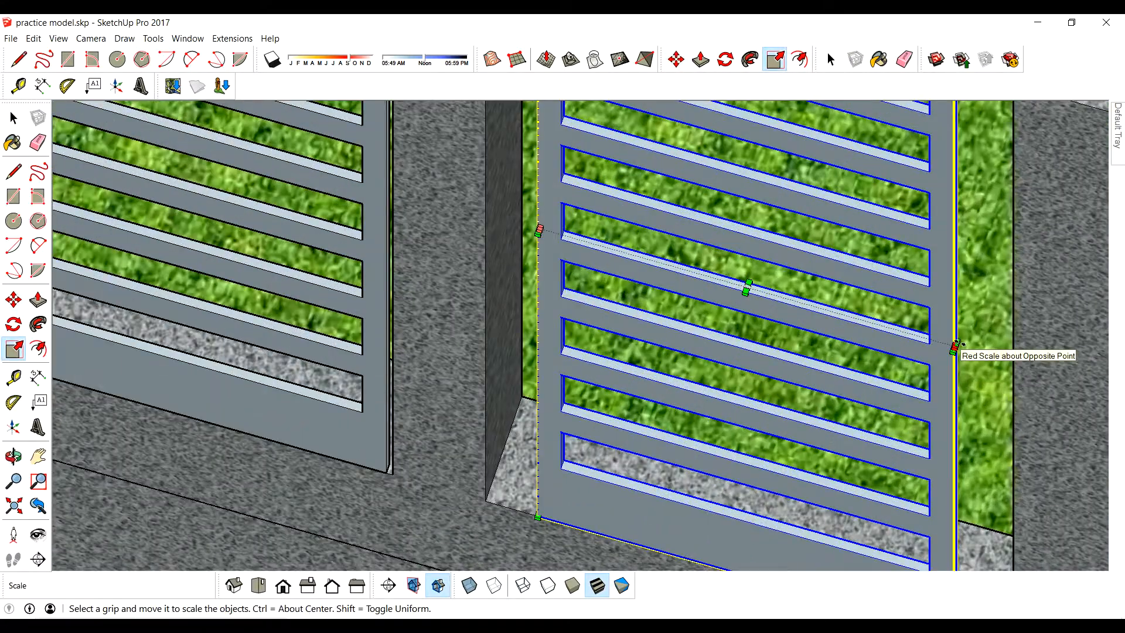
left_click(966, 348)
left_click(1001, 357)
scroll(996, 358, "down", 4)
middle_click_drag(847, 398, 891, 399)
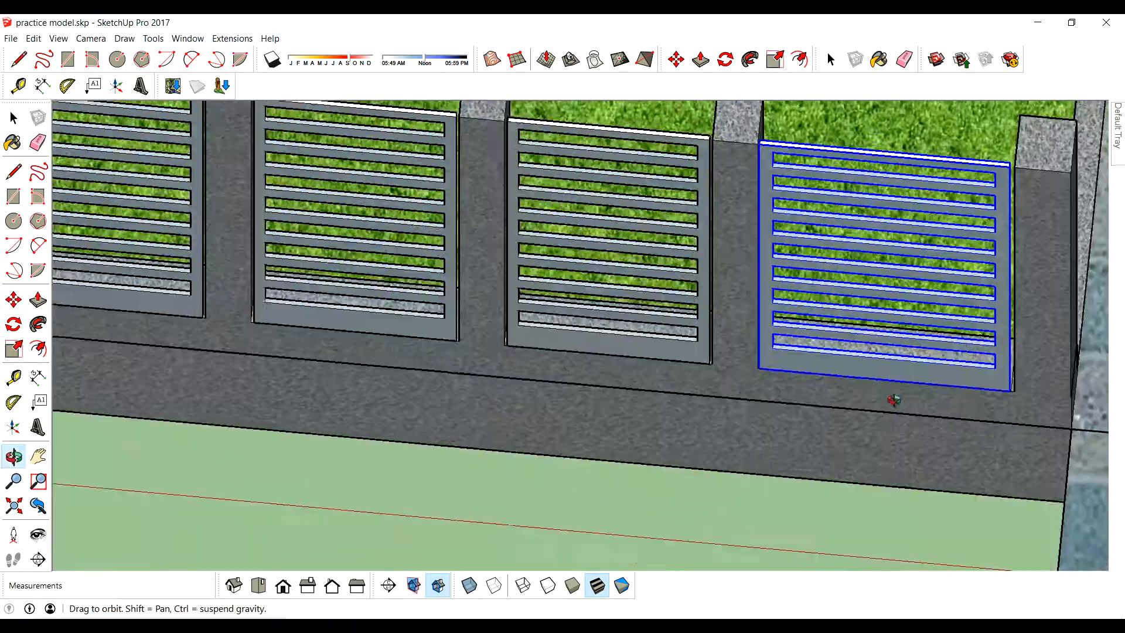
- Copy the front panel nearest the planter's outer corner around to the side kerb
scroll(897, 381, "up", 4)
key("b")
scroll(878, 403, "down", 5)
middle_click_drag(843, 357, 932, 404)
scroll(613, 339, "up", 6)
left_click(615, 321)
key("m")
left_click(665, 314)
key("ctrl")
middle_click_drag(384, 415, 486, 375)
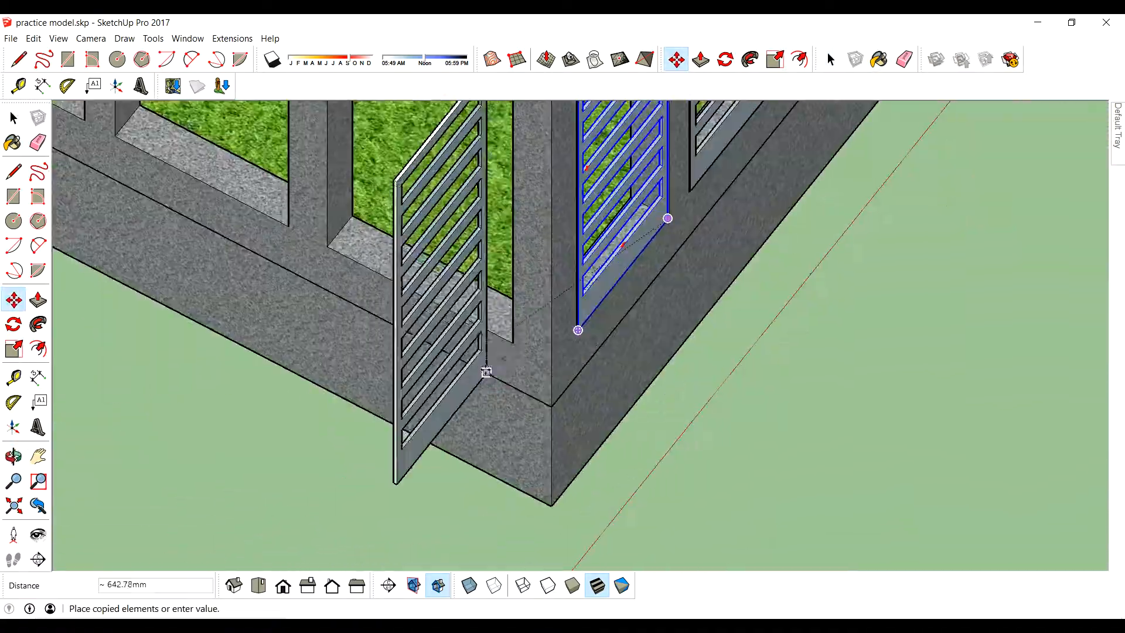
scroll(497, 363, "up", 5)
scroll(517, 346, "down", 6)
- Rotate the corner panel copy a quarter turn to align it with the side kerb
key("q")
middle_click_drag(715, 352, 603, 346)
scroll(692, 342, "up", 6)
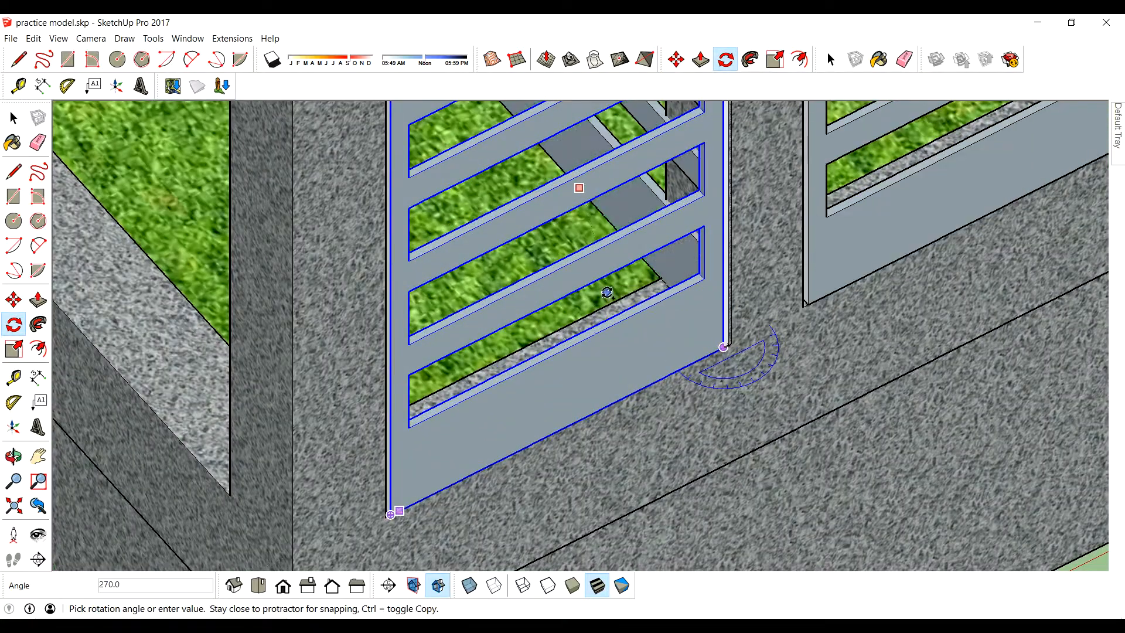
left_click(607, 293)
scroll(712, 359, "up", 2)
- Move the rotated panel into the side opening nearest the front corner and centre it there
key("m")
left_click(728, 340)
scroll(703, 351, "down", 5)
middle_click_drag(410, 451, 599, 470)
left_click(599, 326)
scroll(530, 335, "up", 2)
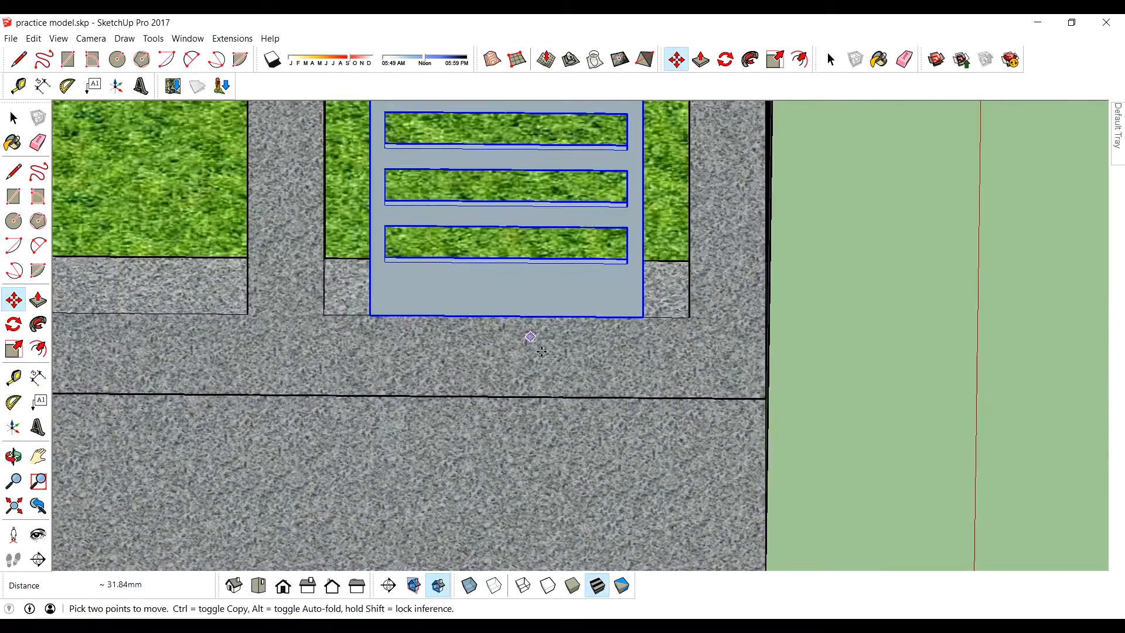
left_click(509, 316)
- Scale the side panel about its centre so it fills the width of its opening
middle_click_drag(508, 328, 597, 304)
key("s")
scroll(609, 225, "up", 3)
left_click_drag(590, 221, 632, 230, "ctrl")
scroll(732, 199, "down", 4)
- Copy the side panel along the side kerb into the second opening
key("m")
scroll(582, 394, "up", 2)
left_click(574, 373)
key("ctrl")
scroll(550, 353, "down", 4)
left_click(332, 318)
middle_click_drag(328, 319, 387, 328)
scroll(337, 337, "up", 4)
scroll(331, 341, "down", 4)
- Scale the copied panel to fit the width of the second side opening
key("s")
middle_click_drag(332, 235, 433, 196)
scroll(471, 194, "up", 4)
left_click(467, 206)
scroll(406, 369, "down", 3)
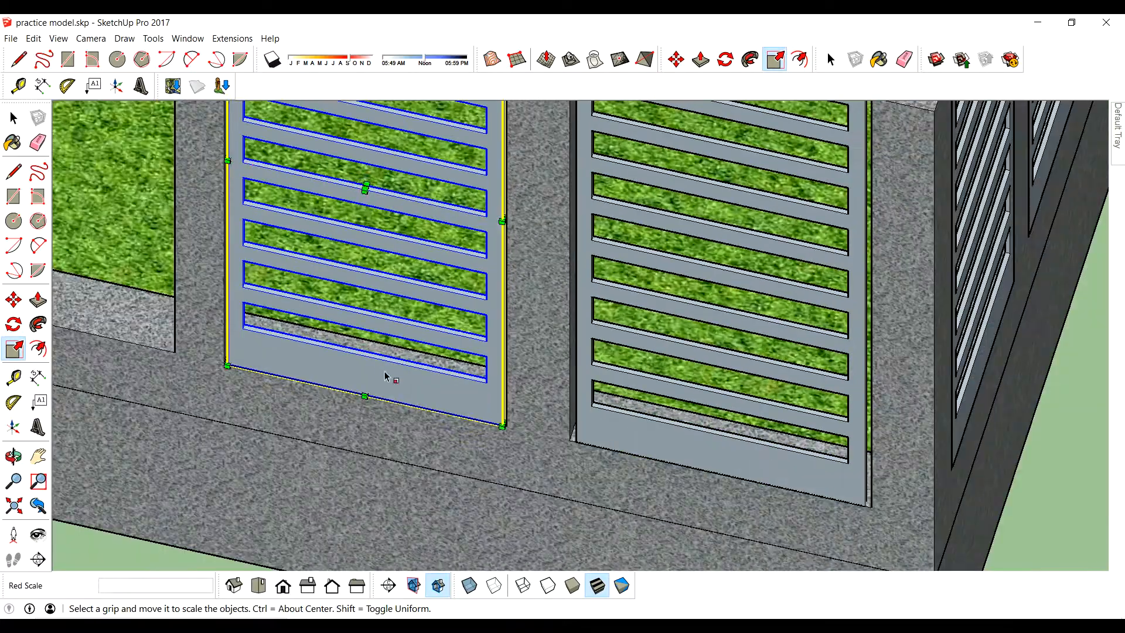
- Copy the resized panel into the remaining opening on the side kerb
scroll(336, 368, "down", 3)
scroll(203, 350, "up", 3)
left_click(207, 359)
scroll(234, 351, "down", 7)
middle_click_drag(645, 264, 531, 498)
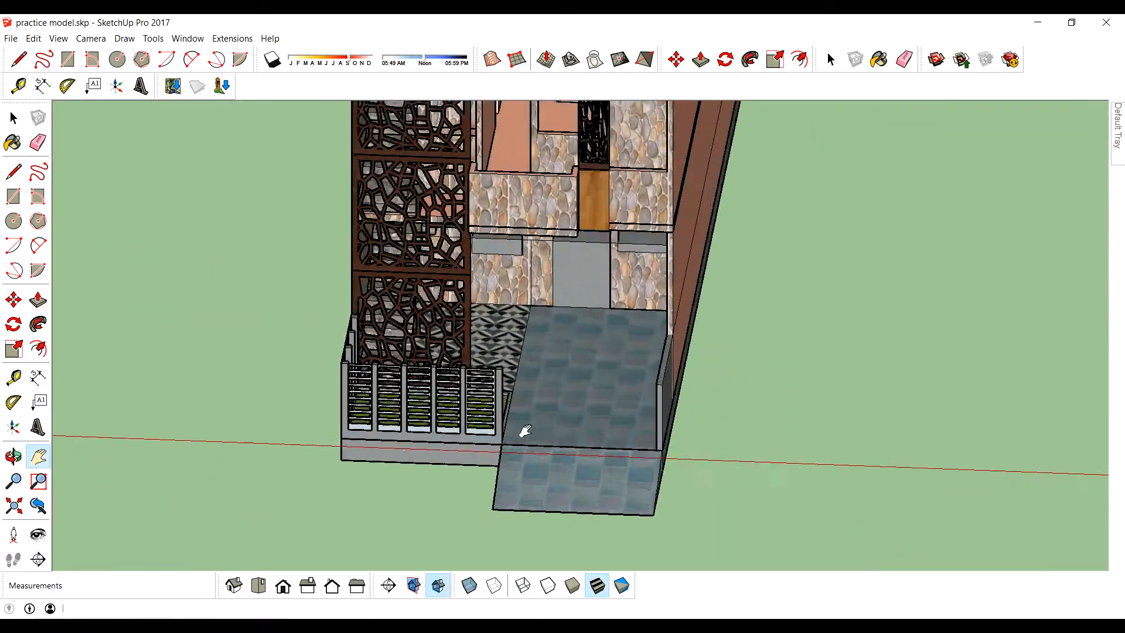
- Copy the last front panel across the driveway entrance, starting at the outer edge of the end post
scroll(436, 419, "up", 4)
scroll(448, 416, "up", 2)
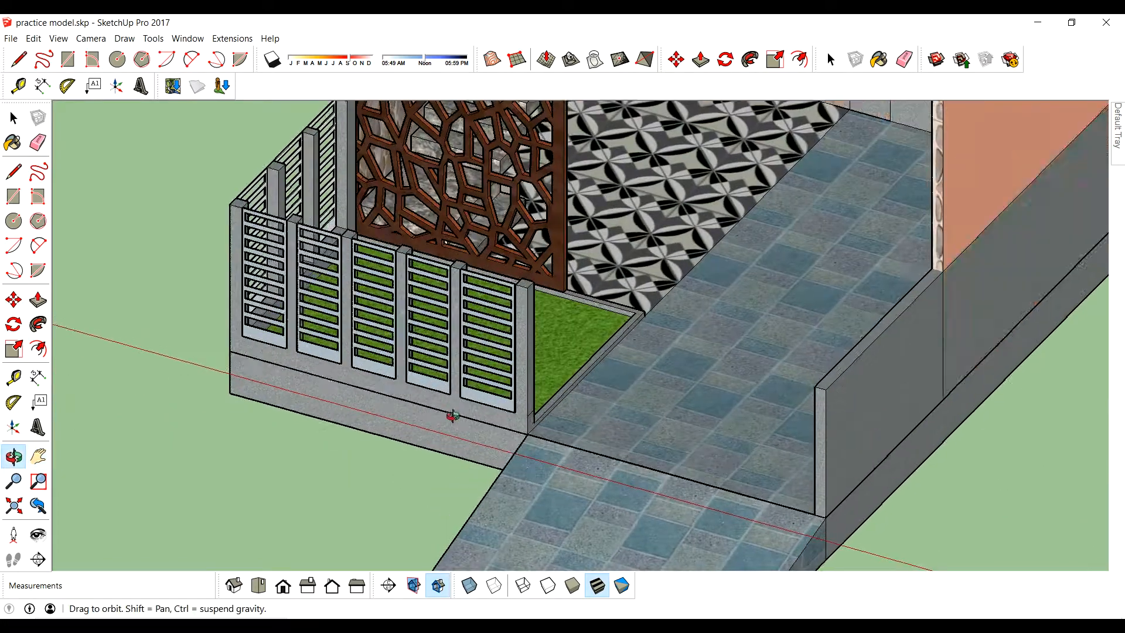
middle_click_drag(452, 416, 502, 397)
scroll(502, 397, "up", 4)
scroll(495, 395, "up", 1)
left_click(496, 412)
key("m")
scroll(492, 416, "up", 4)
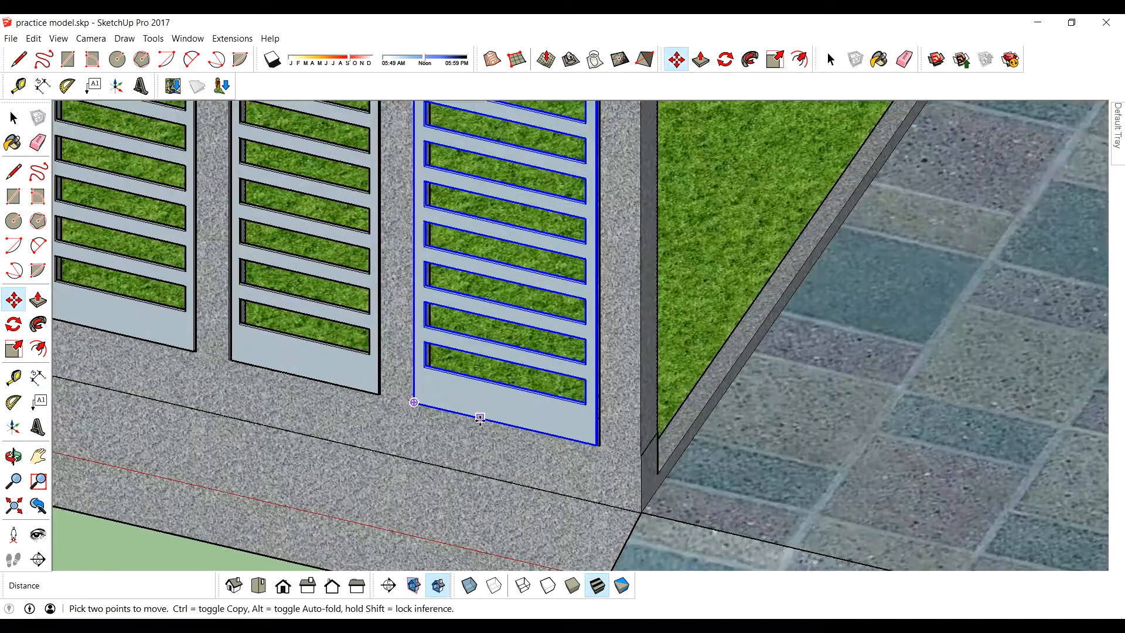
key("ctrl")
left_click(407, 402)
scroll(407, 401, "down", 5)
scroll(668, 466, "up", 5)
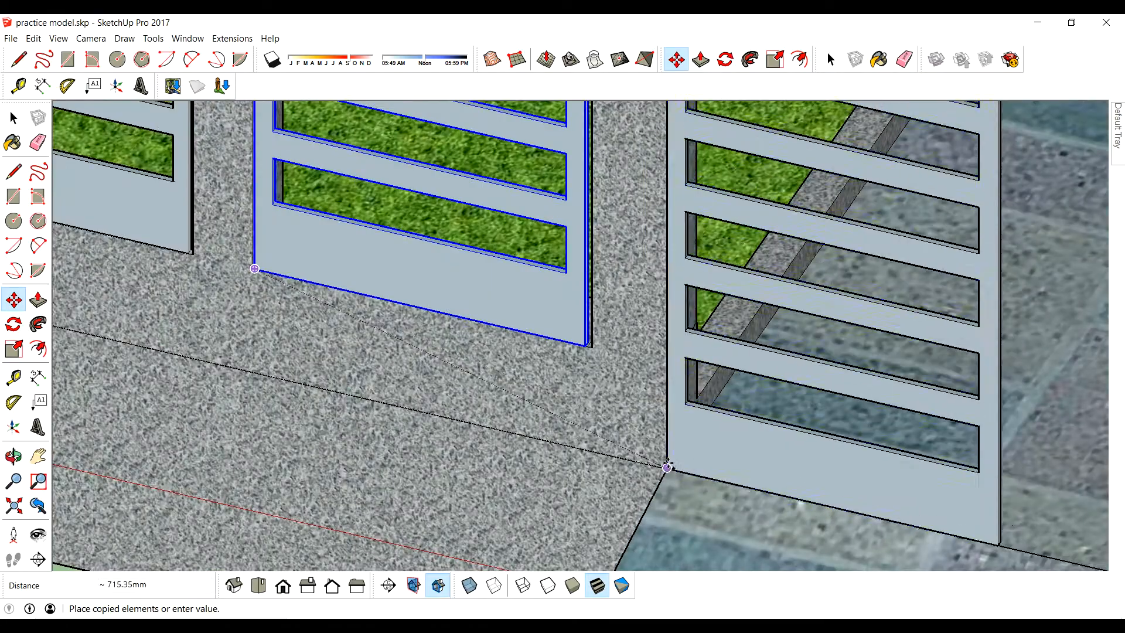
left_click(668, 460)
- Copy another slatted panel directly beside the first one across the driveway entrance
scroll(668, 462, "down", 7)
middle_click_drag(737, 468, 778, 474)
scroll(695, 432, "up", 7)
left_click(896, 471)
scroll(896, 471, "down", 6)
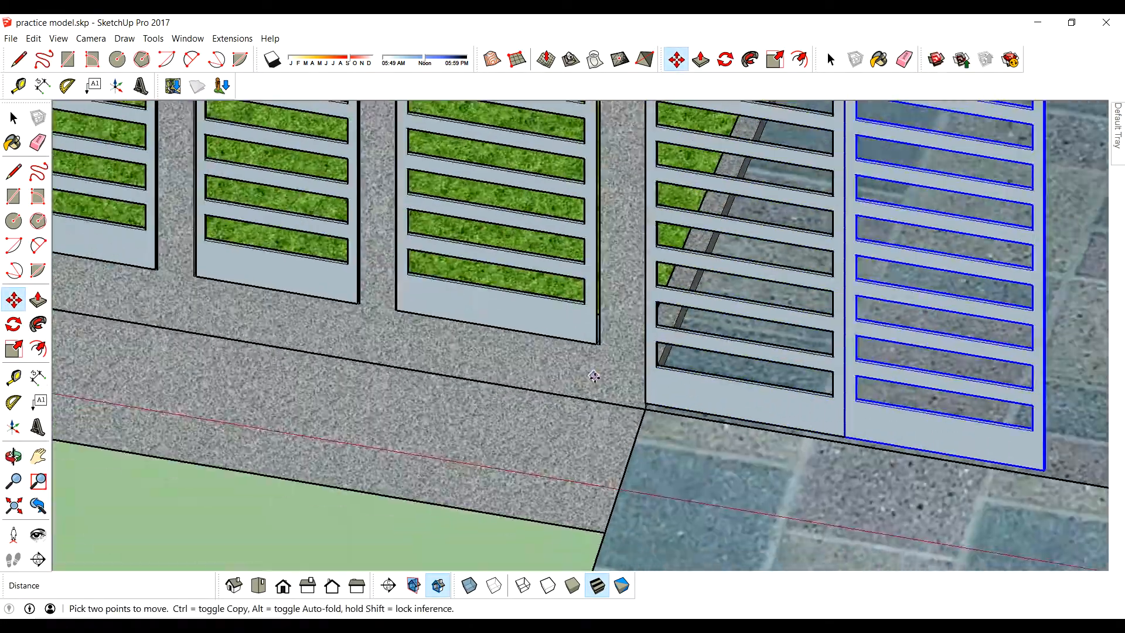
- Widen the free outer edge of the second driveway panel with Push/Pull
scroll(733, 354, "up", 5)
middle_click_drag(733, 354, 679, 352)
key("space")
scroll(723, 444, "up", 3)
double_click(732, 447)
scroll(733, 451, "down", 3)
key("p")
scroll(737, 301, "up", 5)
left_click(801, 238)
scroll(801, 238, "down", 8)
middle_click_drag(772, 331, 844, 346)
- Group the two adjacent driveway panels into a single gate leaf
key("space")
left_click(542, 437)
scroll(725, 179, "up", 4)
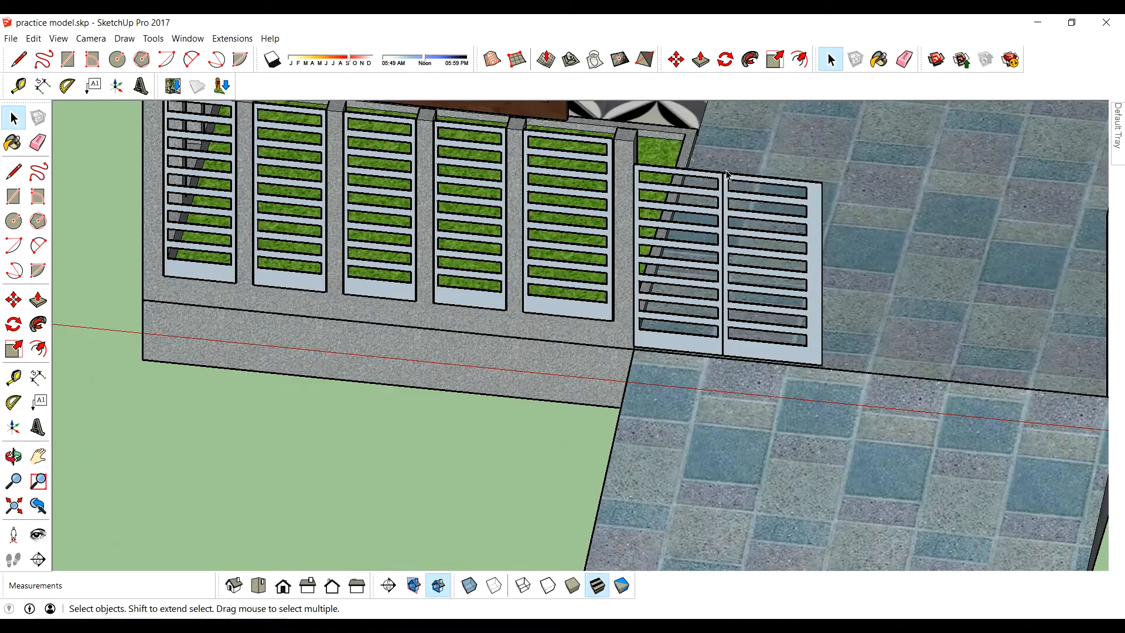
double_click(725, 178)
left_click(725, 178)
scroll(697, 202, "up", 3)
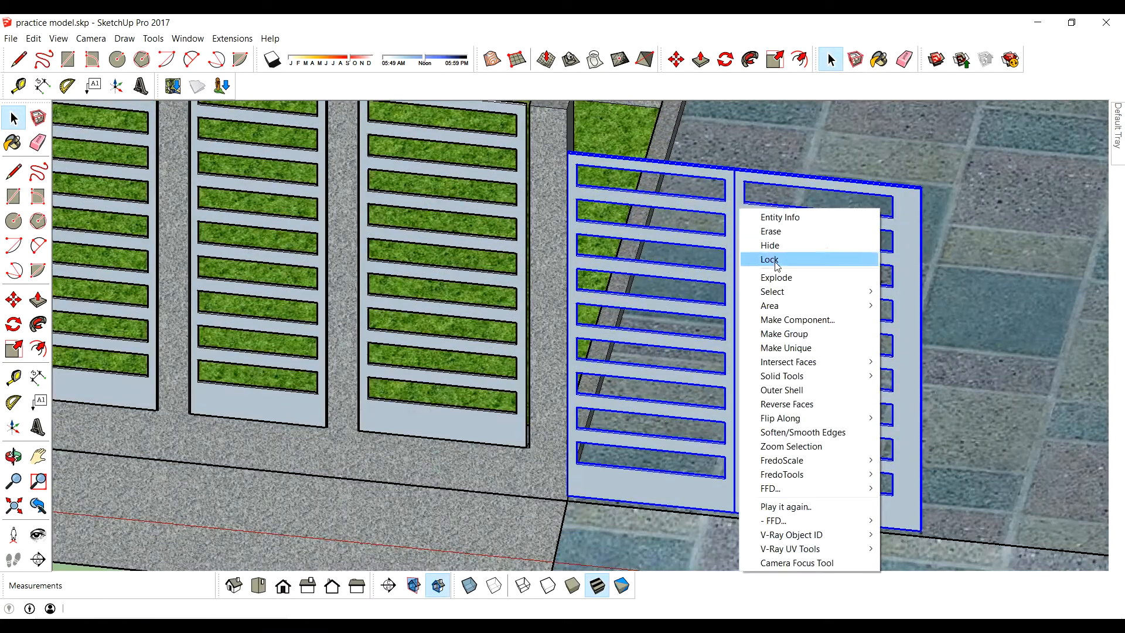
left_click(784, 334)
- Move the gate leaf about 11 mm away from the end post at the driveway entrance
scroll(535, 360, "up", 4)
key("m")
scroll(577, 410, "up", 5)
left_click(577, 402)
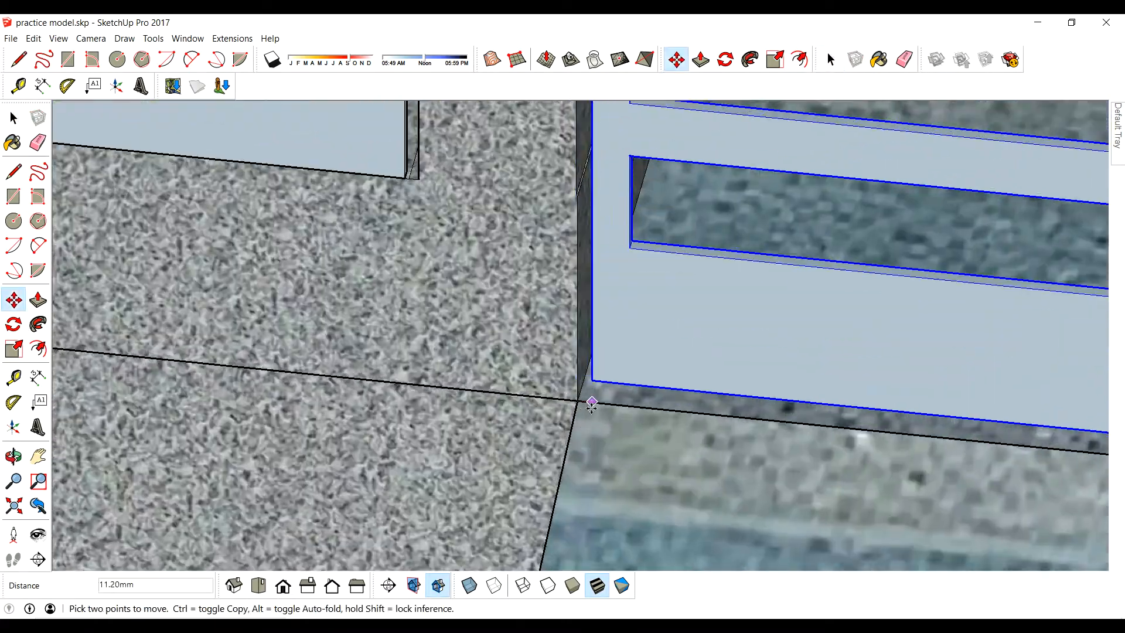
left_click(590, 402)
- Create a second gate leaf by rotating a copy of the first one about its free edge across the entrance
scroll(590, 403, "down", 8)
scroll(657, 355, "up", 3)
key("q")
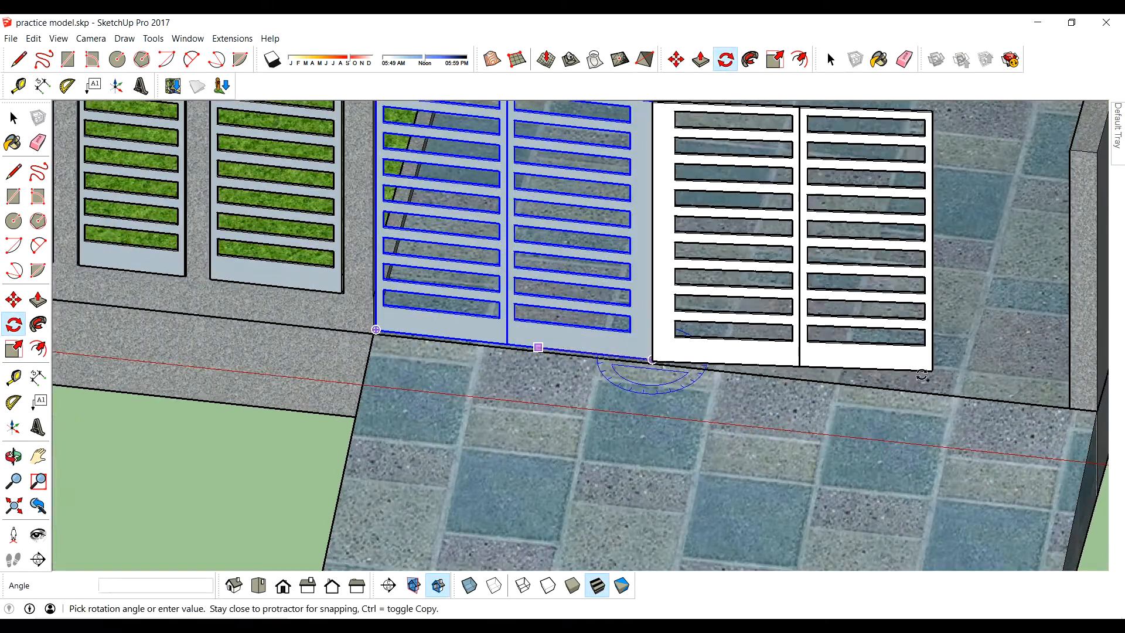
left_click(924, 384)
- Move the second gate leaf along the entrance line until it meets the opposite side wall
scroll(725, 334, "down", 3)
key("m")
left_click(851, 354)
scroll(914, 328, "up", 4)
left_click(1062, 470)
scroll(937, 416, "down", 2)
middle_click_drag(936, 415, 873, 379)
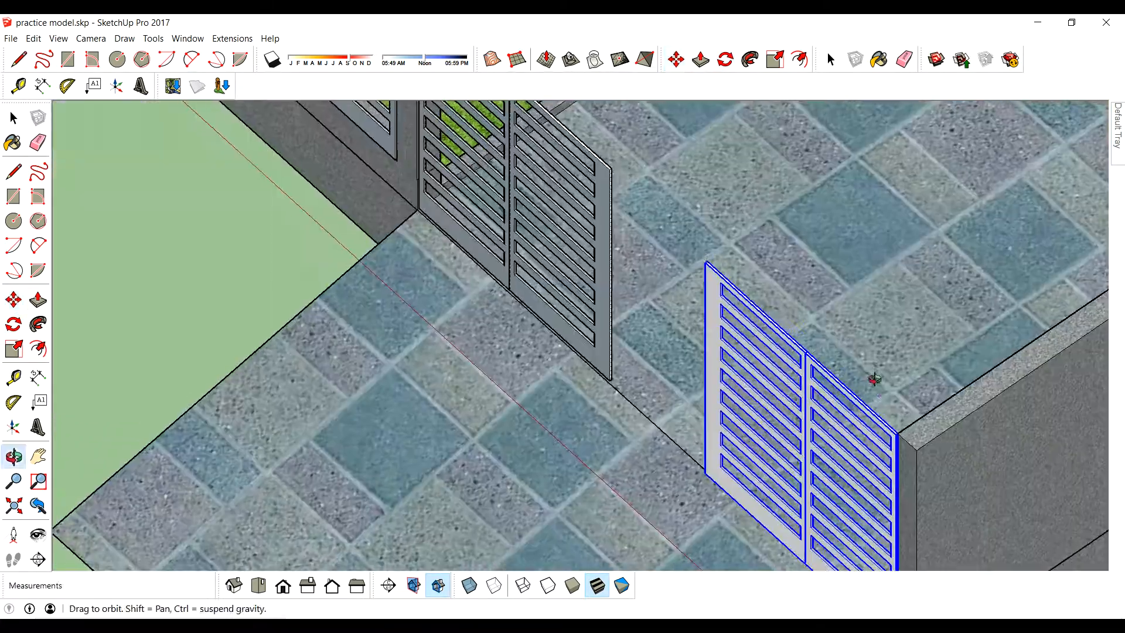
scroll(898, 428, "up", 6)
left_click(905, 448)
left_click(909, 444)
scroll(932, 268, "down", 4)
- Inside the second gate leaf, move the wide-edged panel about 562 mm towards the first leaf
scroll(874, 209, "down", 5)
middle_click_drag(844, 340, 925, 286)
key("space")
scroll(811, 316, "up", 3)
double_click(822, 345)
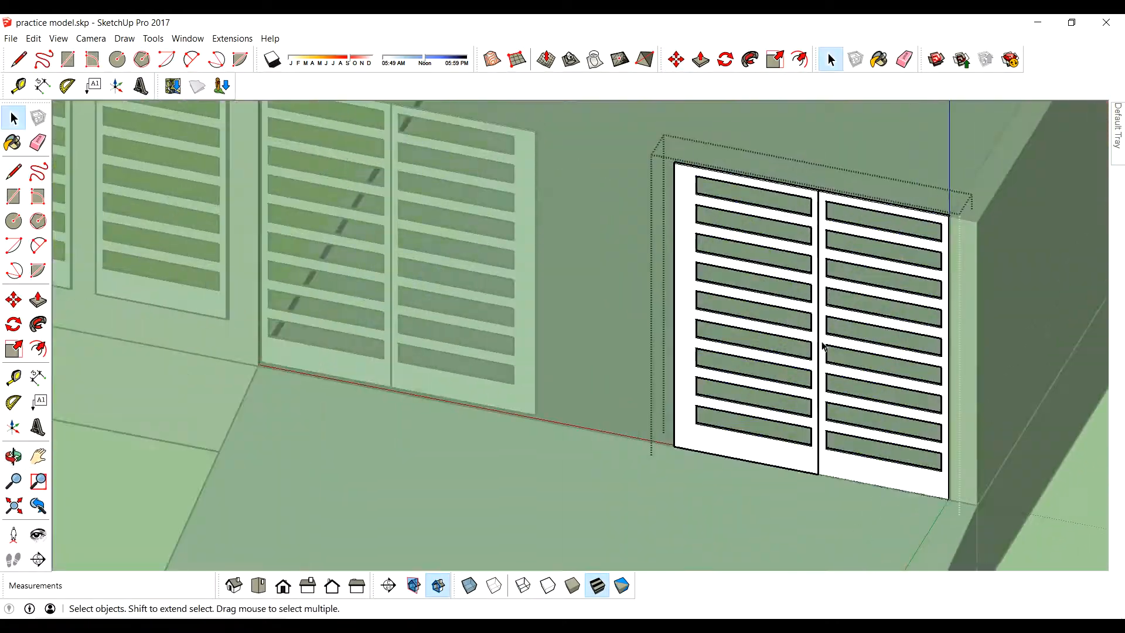
left_click(810, 465)
scroll(817, 472, "up", 2)
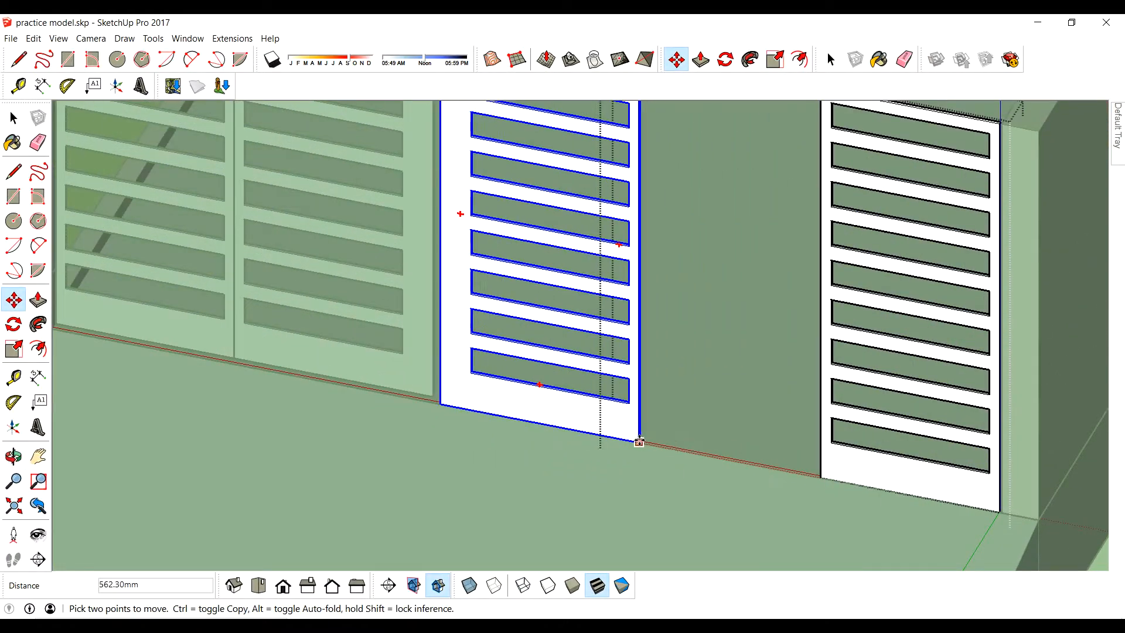
left_click(640, 442)
- Fine-tune the position of the moved wide-edged panel beside the first leaf's free edge
scroll(436, 418, "up", 2)
middle_click_drag(384, 448, 410, 429)
scroll(473, 381, "up", 4)
left_click(476, 358)
left_click(466, 347)
- Move the second leaf's other panel against the wide-edged one and copy it alongside to make a three-panel leaf
scroll(344, 331, "down", 4)
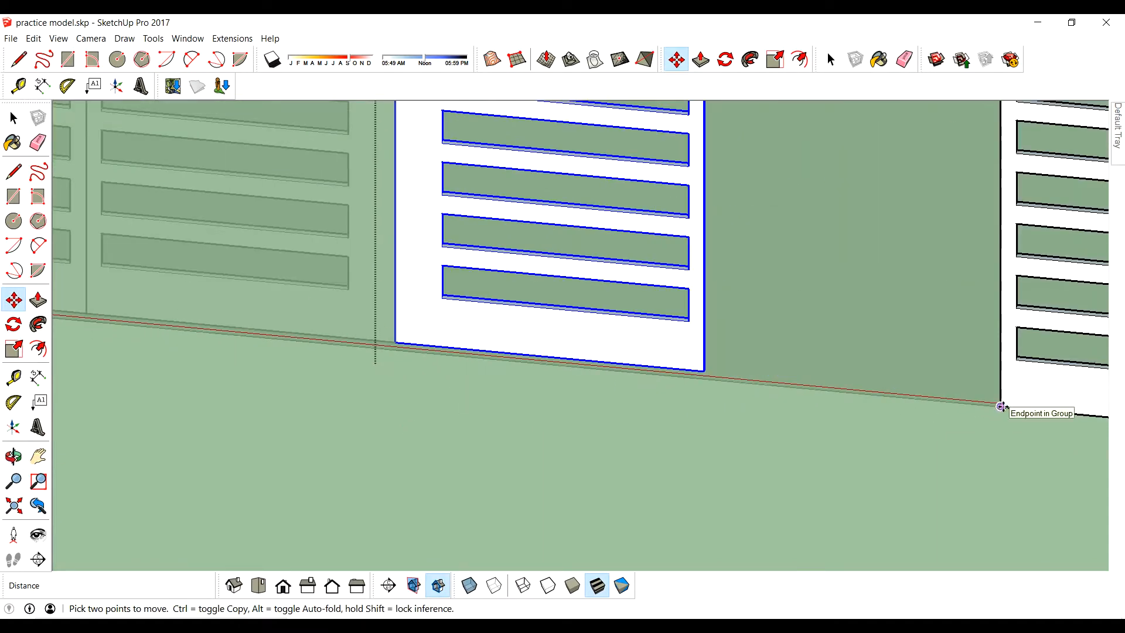
left_click(1000, 406)
scroll(703, 372, "down", 5)
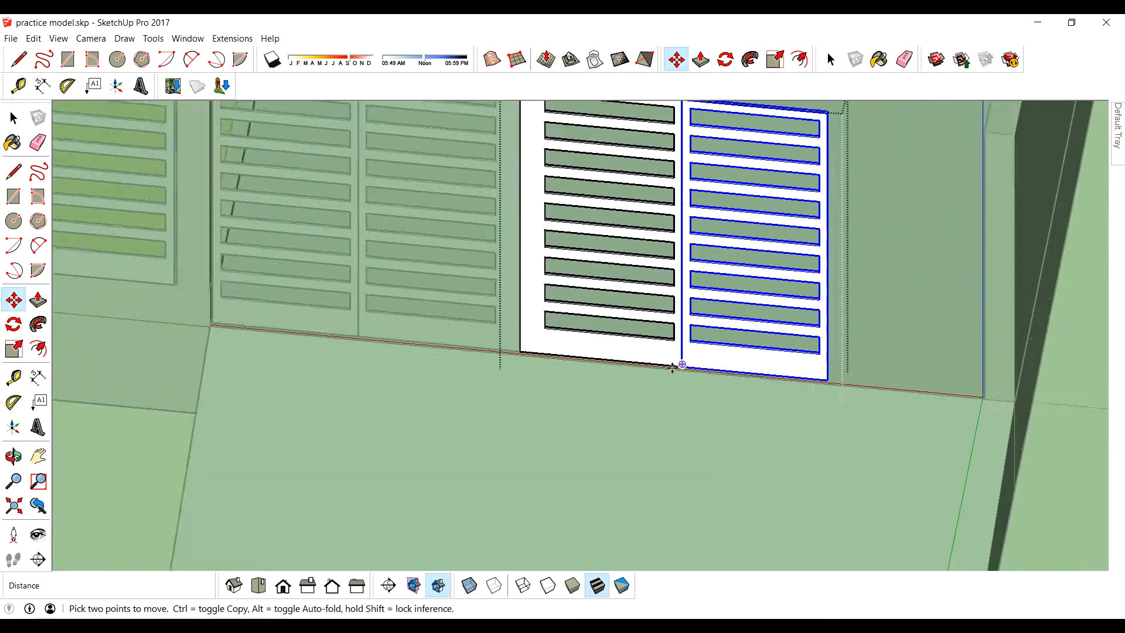
key("ctrl")
scroll(911, 389, "up", 5)
scroll(907, 387, "up", 4)
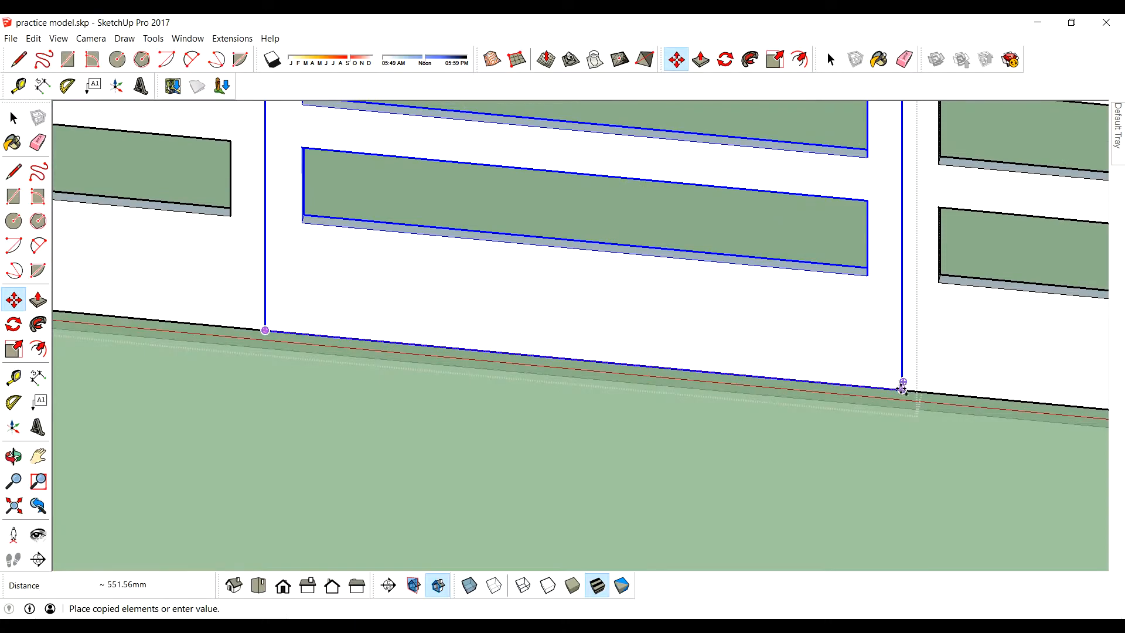
left_click(902, 391)
scroll(727, 344, "down", 7)
- Scale the three-panel gate leaf by 1.02 along the red axis towards the side wall
key("space")
left_click(942, 264)
middle_click_drag(941, 263, 903, 309)
scroll(902, 310, "up", 4)
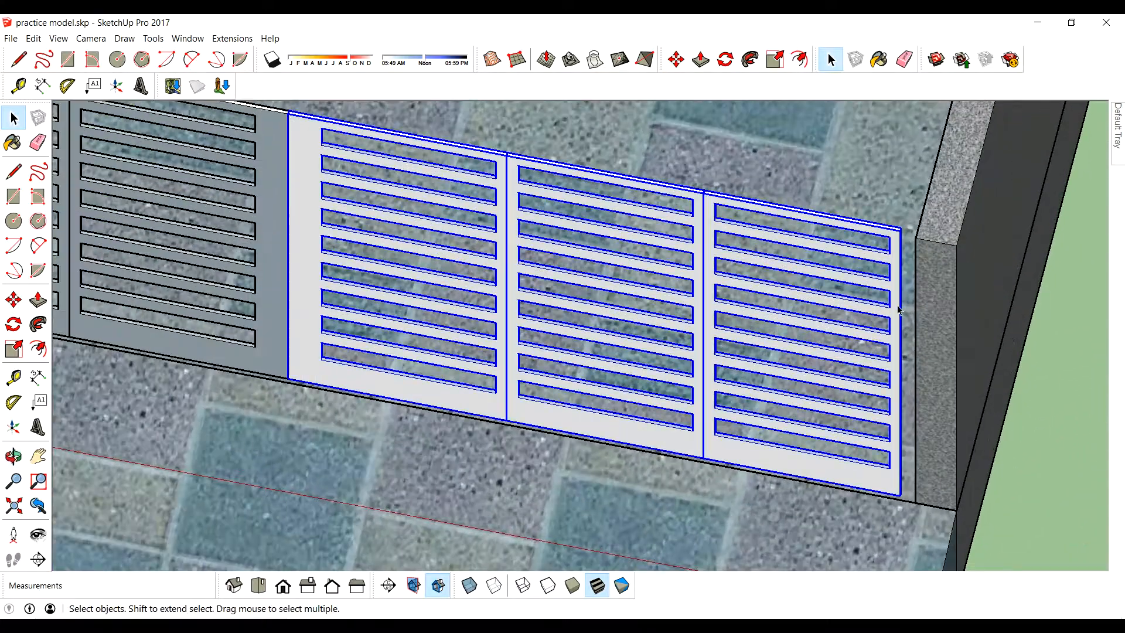
scroll(898, 310, "up", 2)
key("s")
scroll(896, 393, "up", 5)
left_click(897, 392)
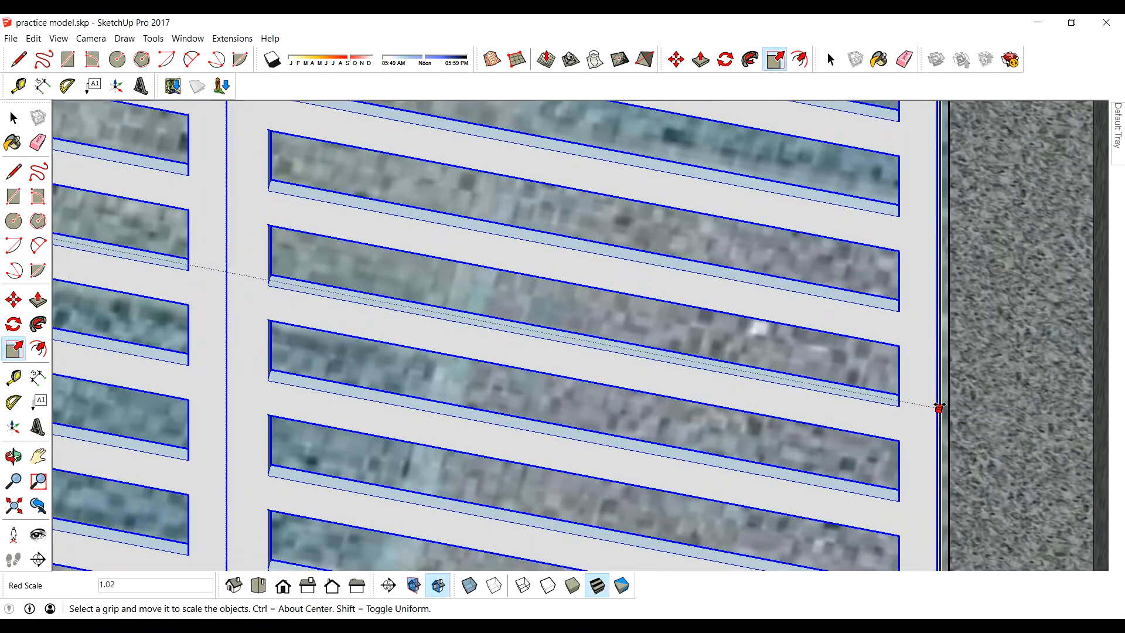
left_click(939, 407)
scroll(939, 407, "down", 9)
key("space")
left_click(1000, 492)
middle_click_drag(867, 340, 680, 337)
scroll(727, 217, "up", 2)
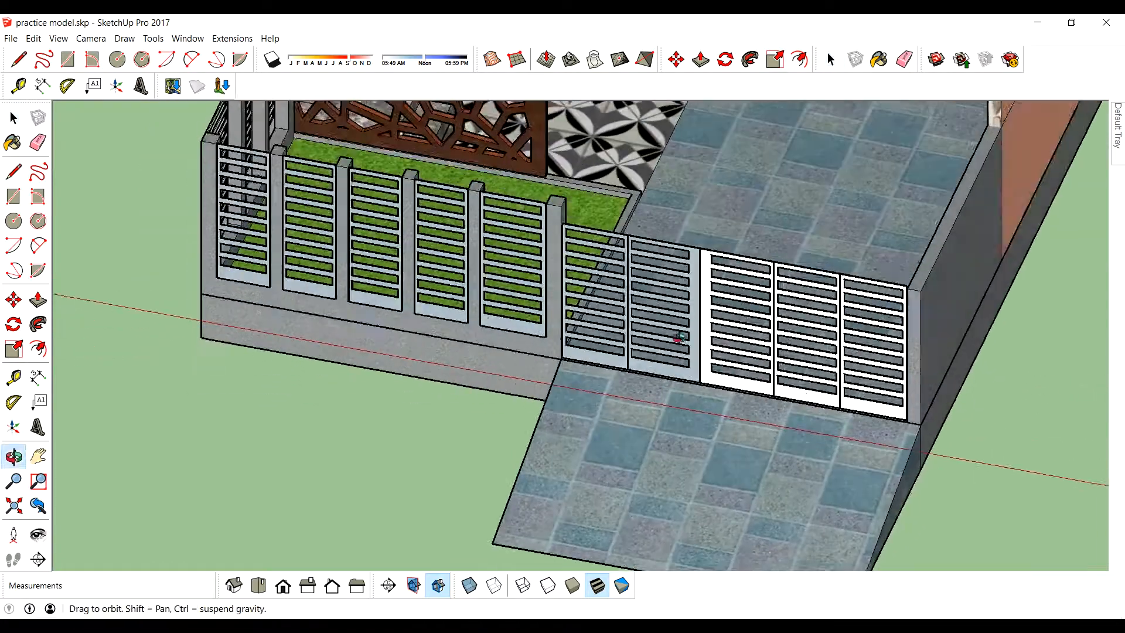
key("space")
scroll(924, 329, "up", 2)
left_click(932, 322)
scroll(949, 301, "up", 1)
scroll(982, 285, "up", 2)
key("q")
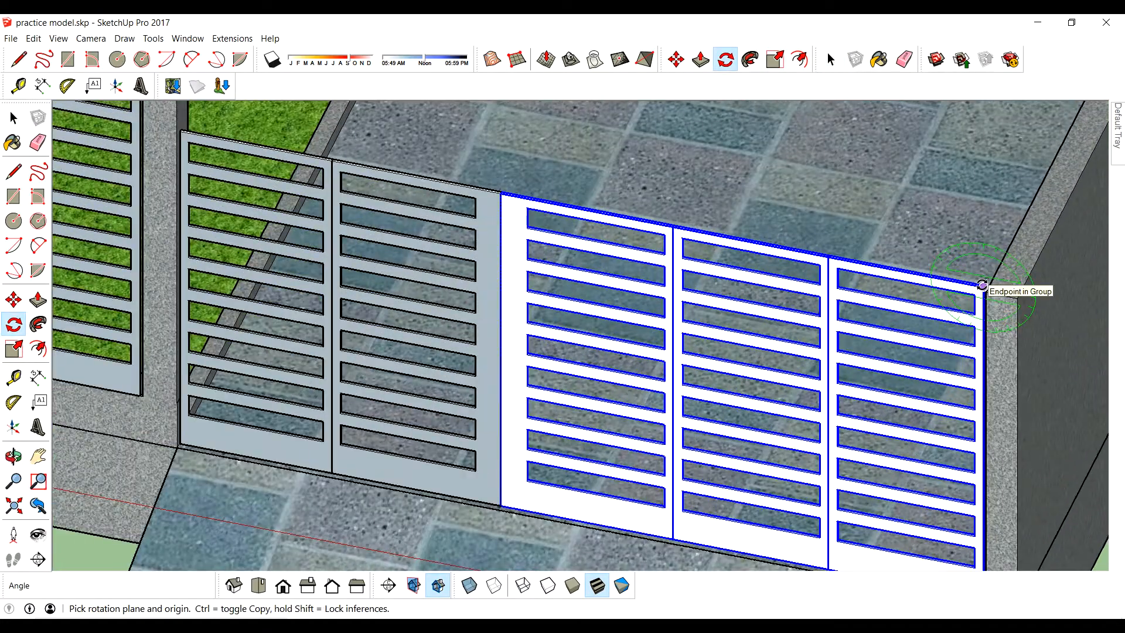
scroll(580, 254, "down", 3)
key("space")
- Rotate the two-panel gate leaf inward around its edge at the end post so it stands partly open
middle_click_drag(579, 254, 423, 232)
left_click(423, 232)
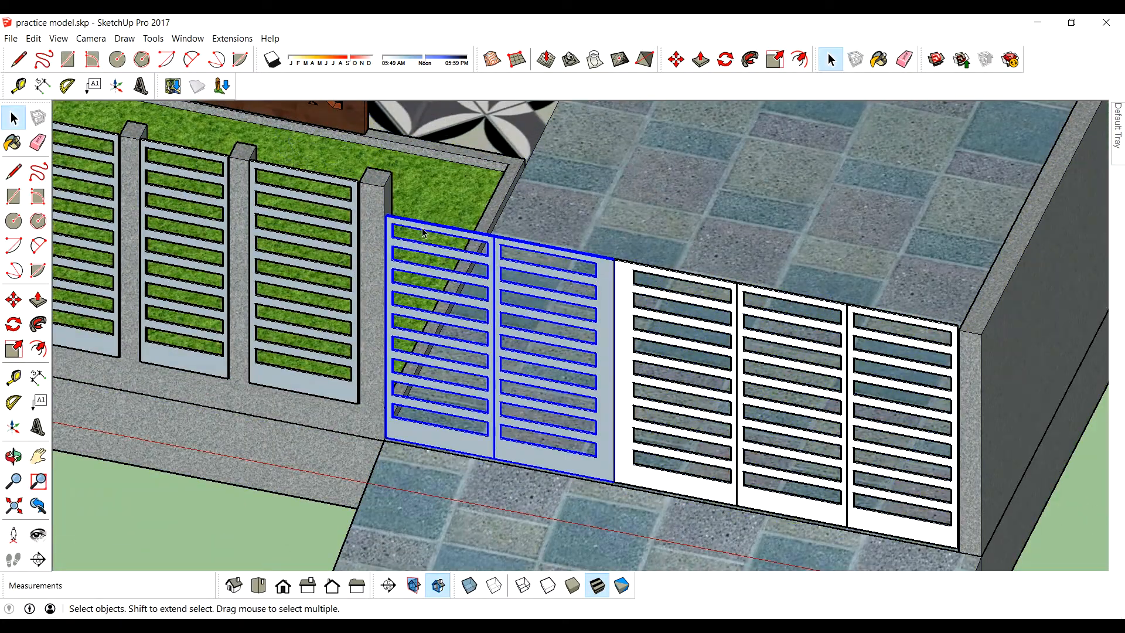
left_click(386, 216)
left_click(614, 258)
left_click(609, 168)
scroll(680, 203, "down", 4)
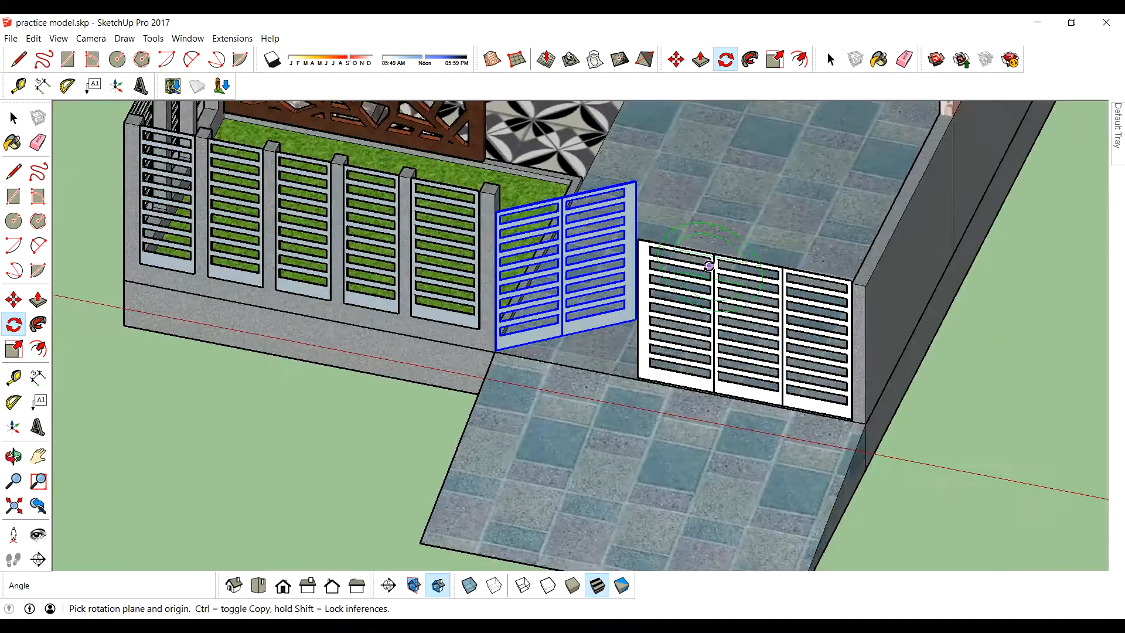
middle_click_drag(715, 256, 683, 390)
scroll(740, 193, "down", 3)
scroll(682, 391, "up", 4)
key("space")
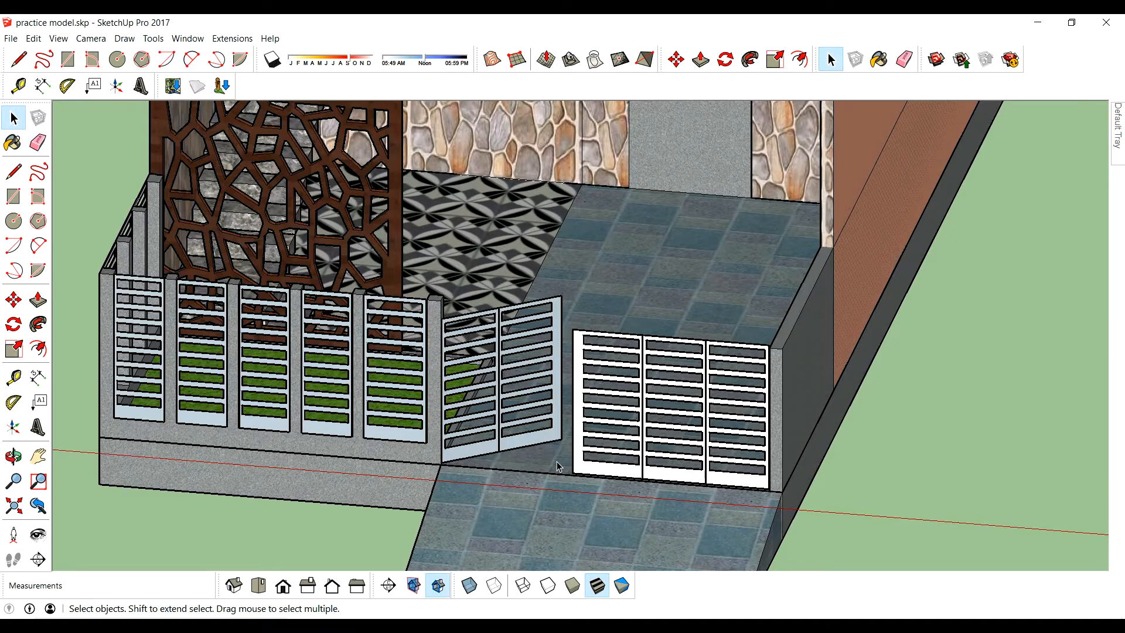
- Paint both driveway gate leaves with an orange-brown wood material
scroll(608, 408, "down", 4)
scroll(645, 428, "up", 3)
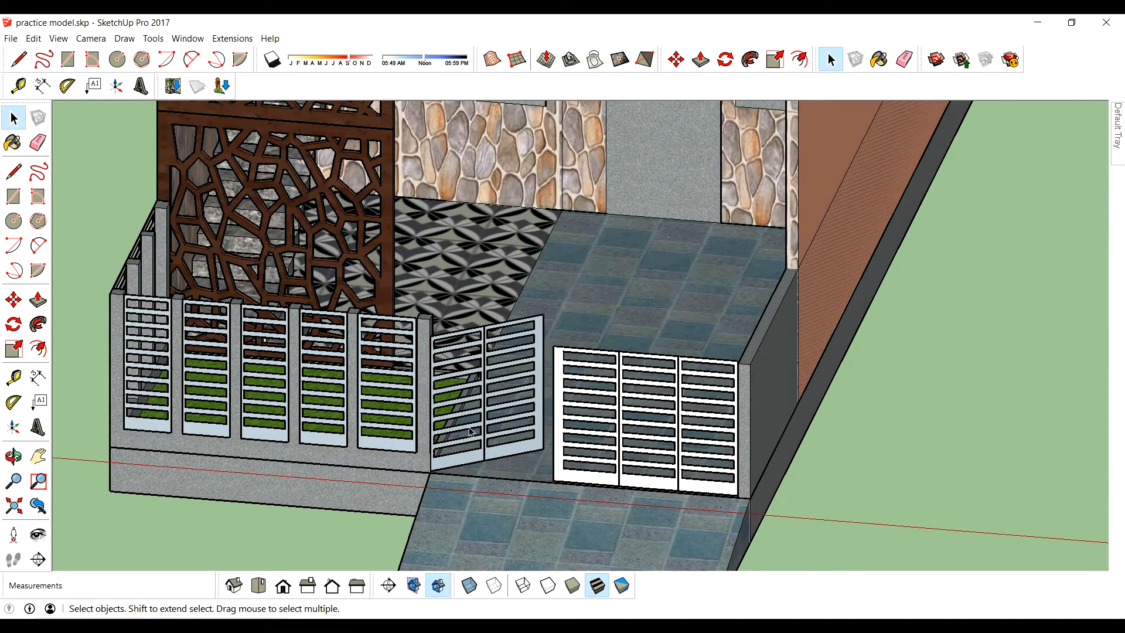
scroll(491, 462, "up", 3)
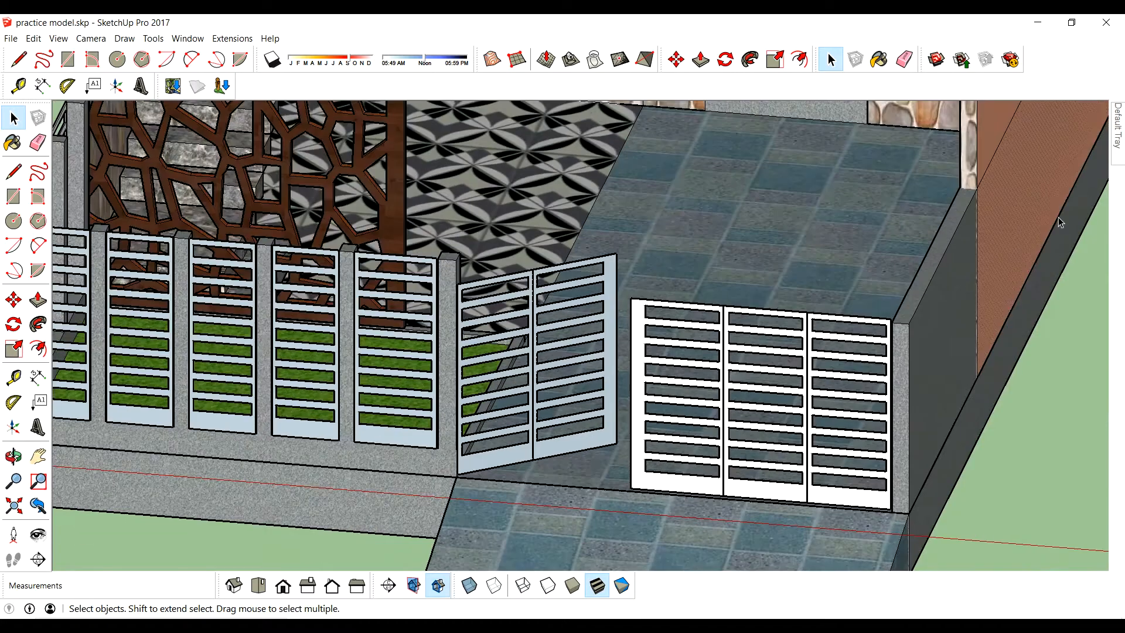
mouse_move(1120, 152)
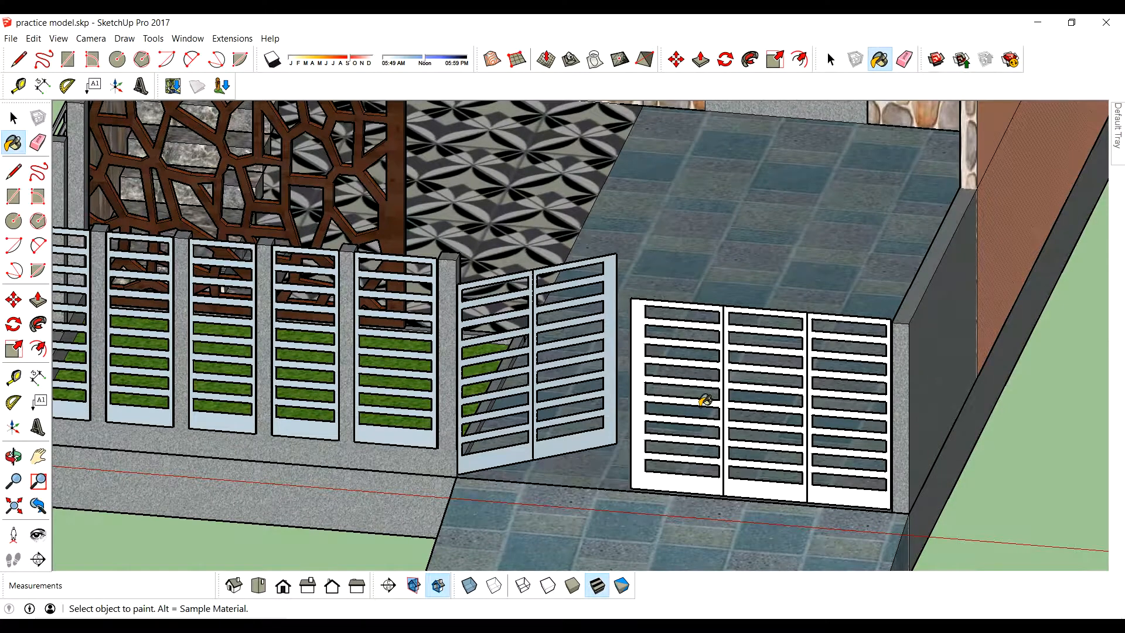
scroll(708, 397, "up", 2)
left_click(728, 430)
left_click(539, 445)
scroll(539, 445, "down", 2)
scroll(369, 433, "up", 2)
- Apply the same wood material to the five slatted panels of the front fence
left_click(412, 447)
left_click(345, 447)
left_click(251, 437)
left_click(145, 430)
scroll(154, 421, "down", 3)
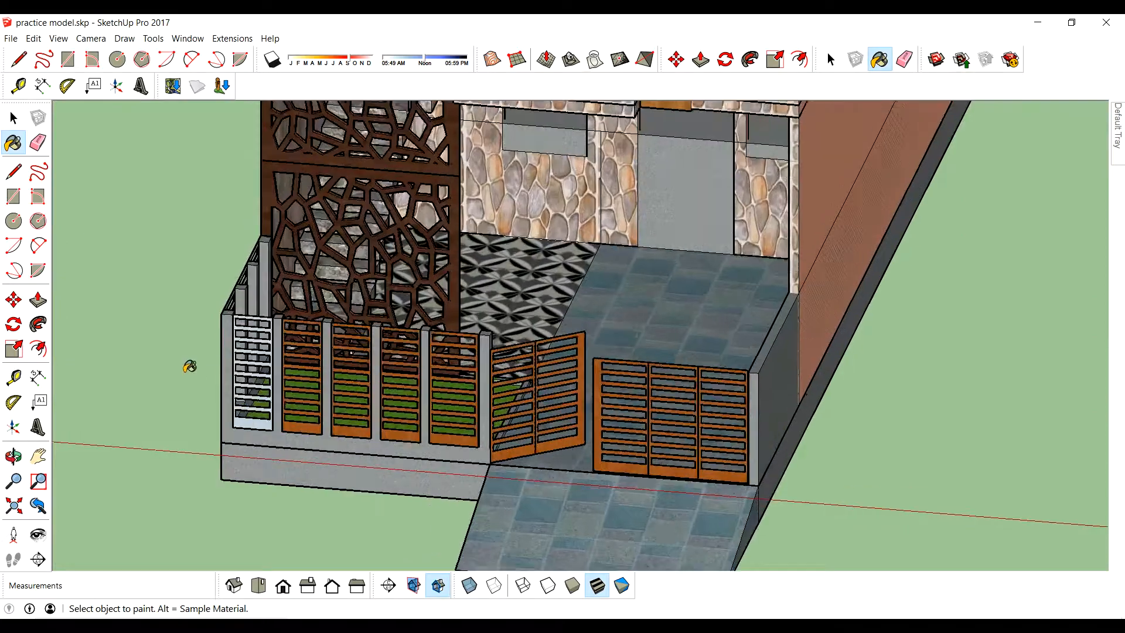
scroll(190, 369, "up", 3)
left_click(287, 450)
scroll(426, 421, "down", 3)
- Paint the three slatted panels of the planter's side fence with the same wood material
mouse_move(426, 422)
middle_mouse_down()
mouse_move(586, 364)
mouse_move(568, 386)
middle_mouse_up()
scroll(348, 426, "up", 2)
scroll(348, 426, "down", 1)
left_click(302, 498)
left_click(375, 516)
left_click(459, 532)
- Draw a circle on the top face of the fence post beside the gate
scroll(640, 465, "down", 3)
mouse_move(641, 465)
middle_mouse_down()
mouse_move(621, 495)
mouse_move(630, 522)
mouse_move(563, 437)
mouse_move(570, 447)
mouse_move(586, 424)
mouse_move(588, 461)
middle_mouse_up()
scroll(563, 437, "down", 3)
scroll(570, 447, "down", 3)
scroll(587, 461, "up", 3)
scroll(525, 487, "up", 3)
scroll(525, 452, "up", 9)
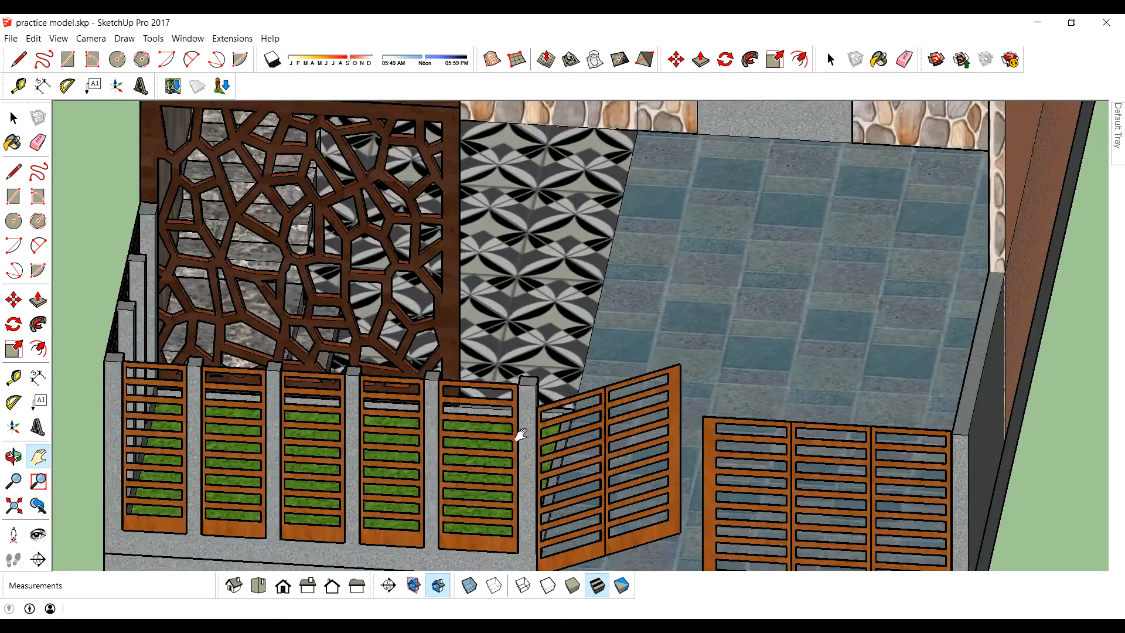
scroll(530, 349, "up", 2)
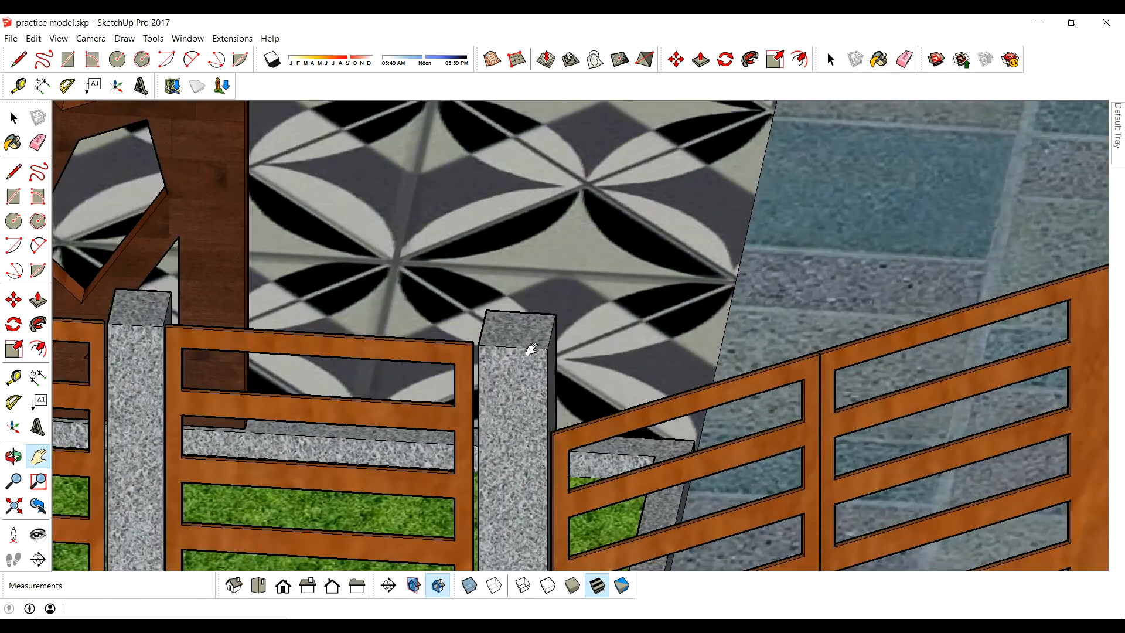
scroll(536, 331, "up", 2)
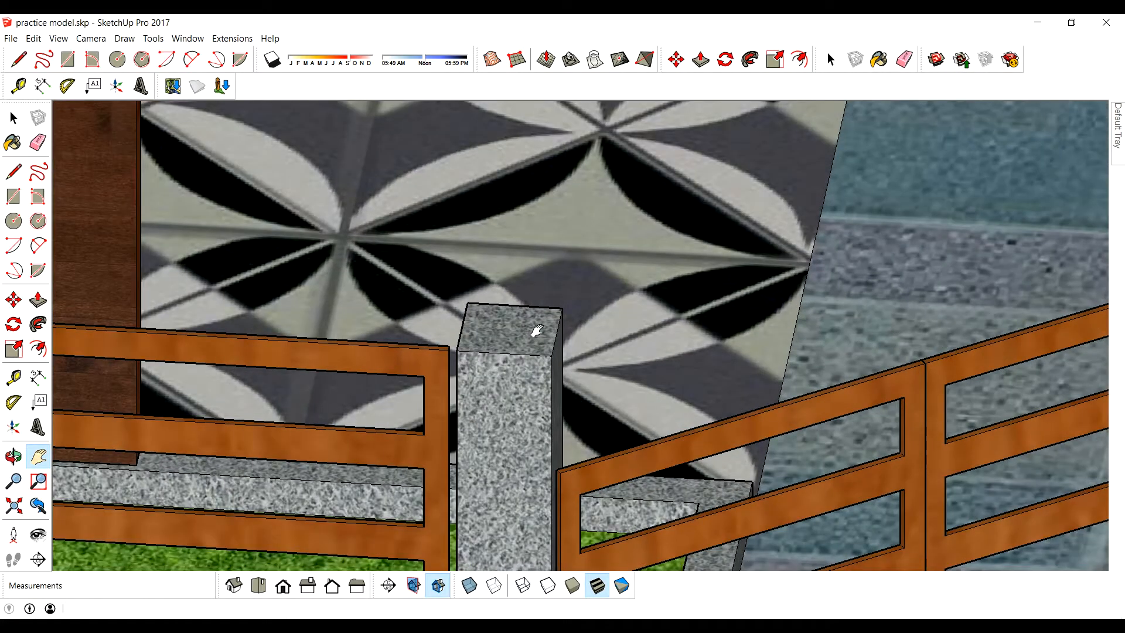
key("c")
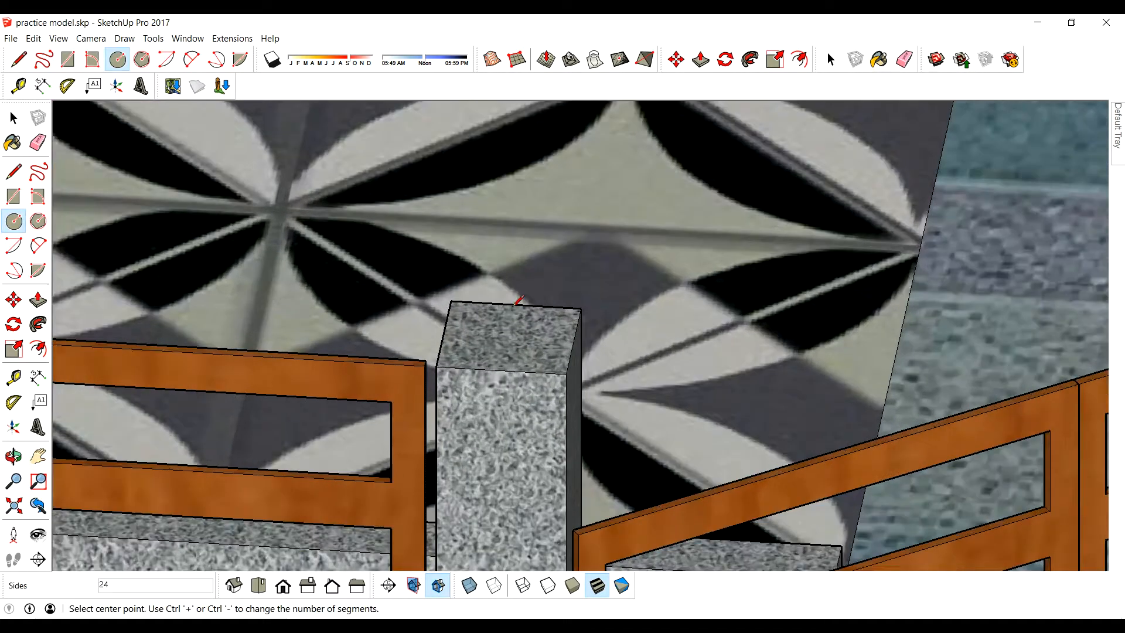
scroll(515, 322, "up", 4)
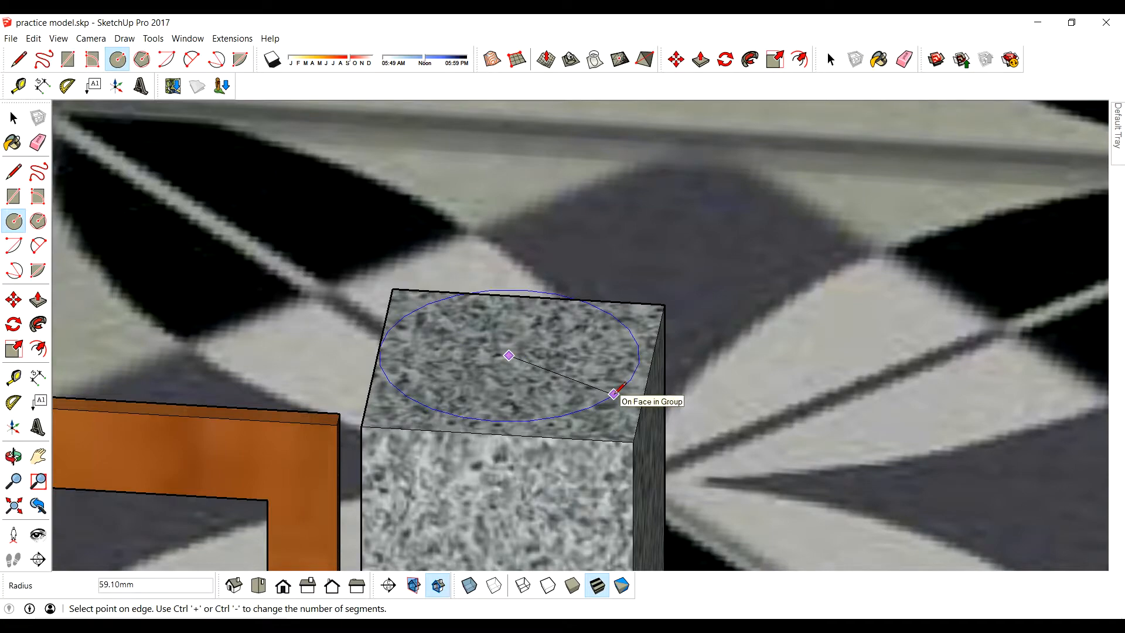
- Select the circle and move it to centre it on the post's top face
key("space")
scroll(515, 355, "up", 2)
double_click(520, 360)
key("m")
scroll(518, 357, "up", 2)
left_click(503, 353)
left_click(739, 384)
scroll(740, 376, "down", 3)
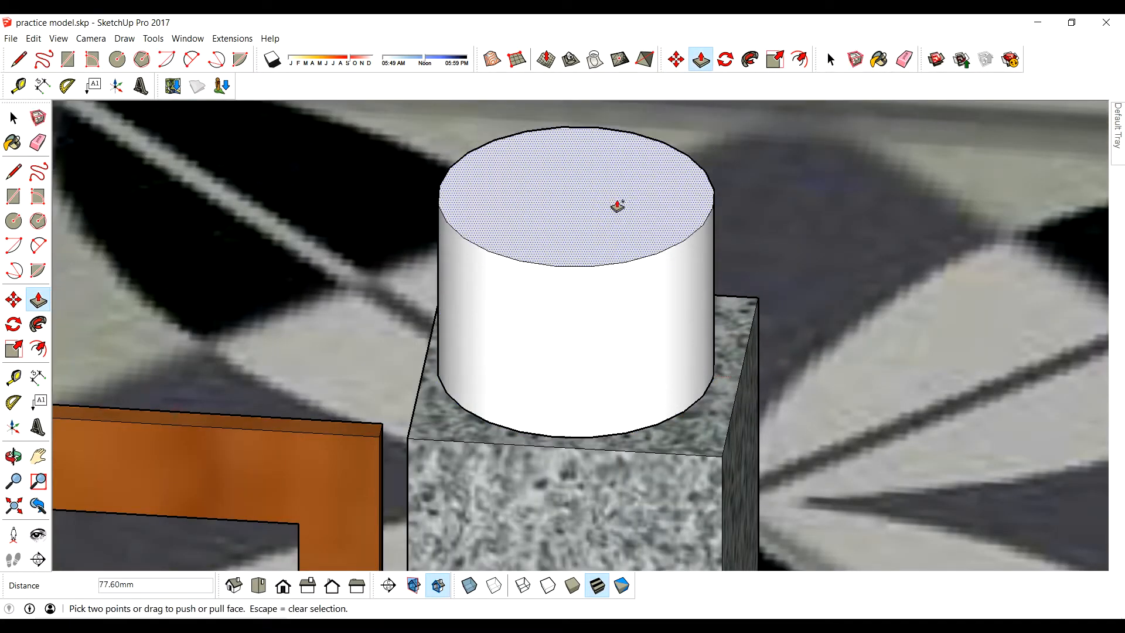
- Extrude the circle about 78 mm upward and stack a second cylinder section about 58 mm high on it
left_click(617, 206)
scroll(631, 237, "down", 3)
left_click(633, 238)
left_click(623, 156)
scroll(622, 244, "down", 3)
middle_click_drag(592, 318, 548, 327)
scroll(548, 329, "down", 2)
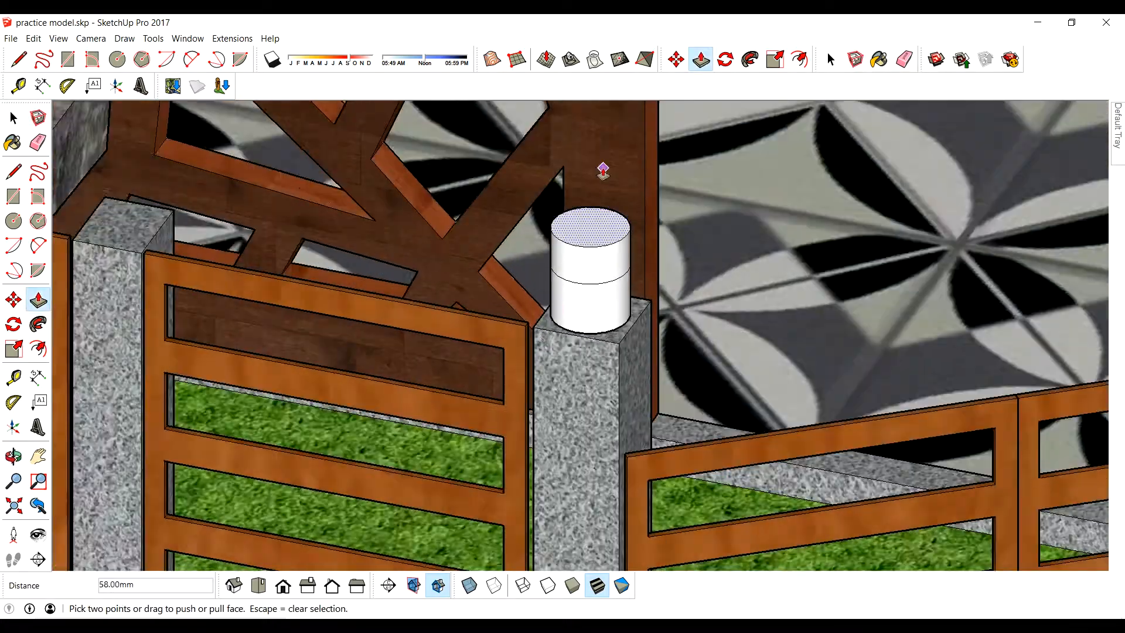
- Scale the cylinder's top face outward into a flare, and extrude the enlarged face about 84 mm upward
scroll(608, 188, "up", 3)
key("space")
double_click(594, 260)
left_click_drag(674, 238, 758, 219)
key("space")
left_click(638, 216)
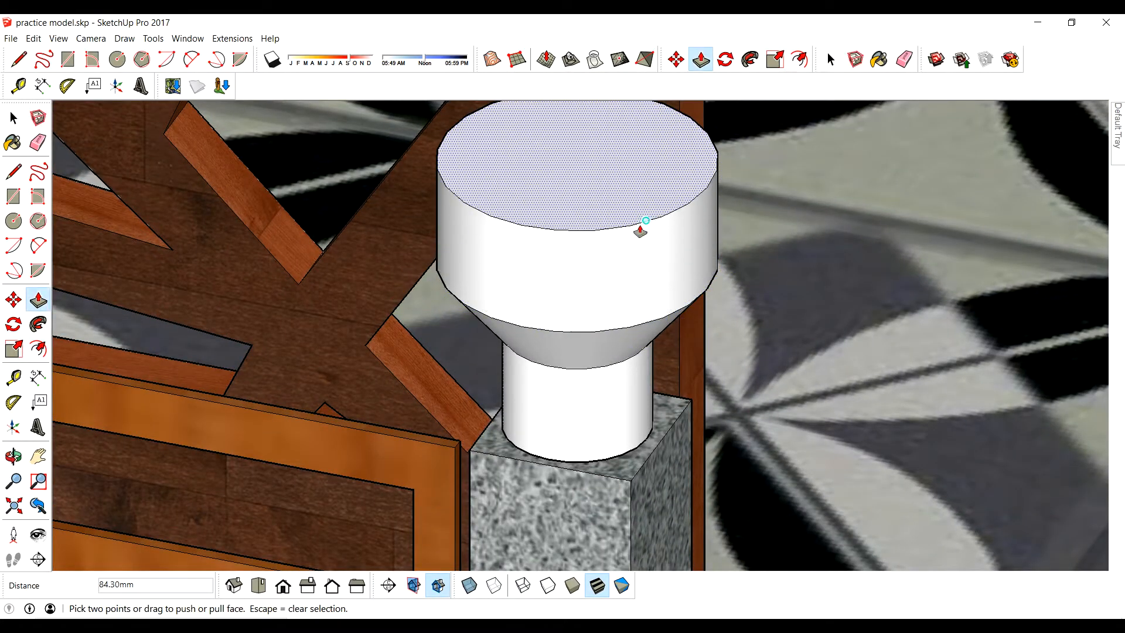
- Select all of the post-top lamp's geometry and make it a group
scroll(647, 305, "down", 7)
scroll(645, 308, "up", 1)
key("space")
triple_click(643, 310)
right_click(643, 310)
left_click(699, 322)
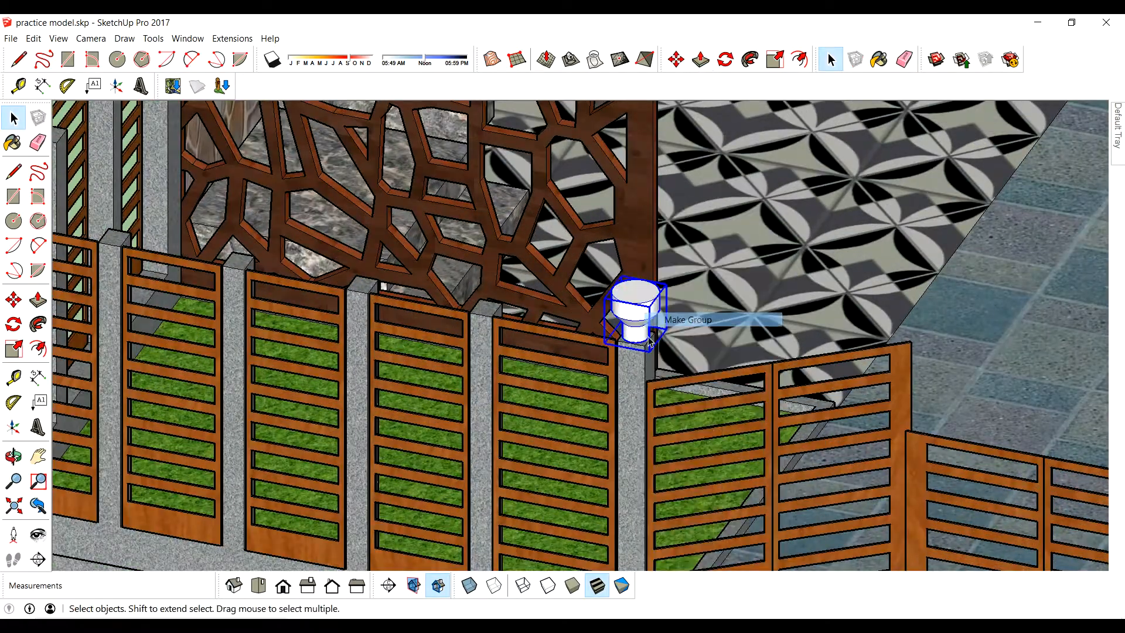
- Copy the unpainted lamp group from the post beside the folding gate onto the end post at the driveway's outer side
scroll(678, 346, "up", 5)
left_click(552, 314)
key("ctrl")
scroll(574, 293, "down", 9)
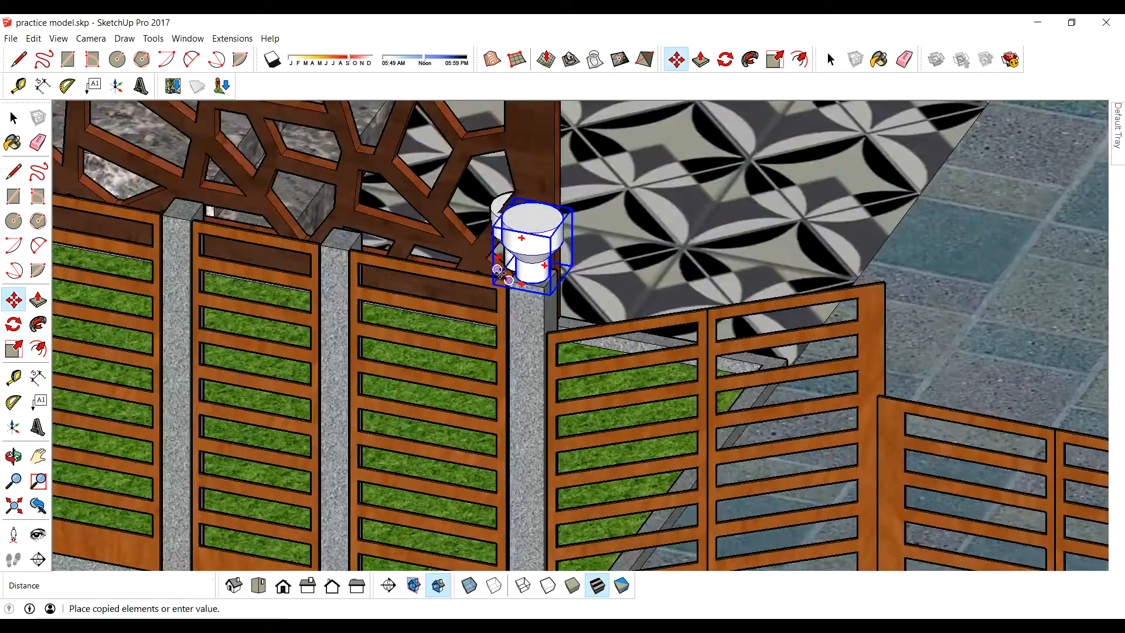
scroll(911, 367, "up", 7)
left_click(939, 389)
scroll(747, 309, "down", 6)
key("space")
scroll(551, 274, "down", 4)
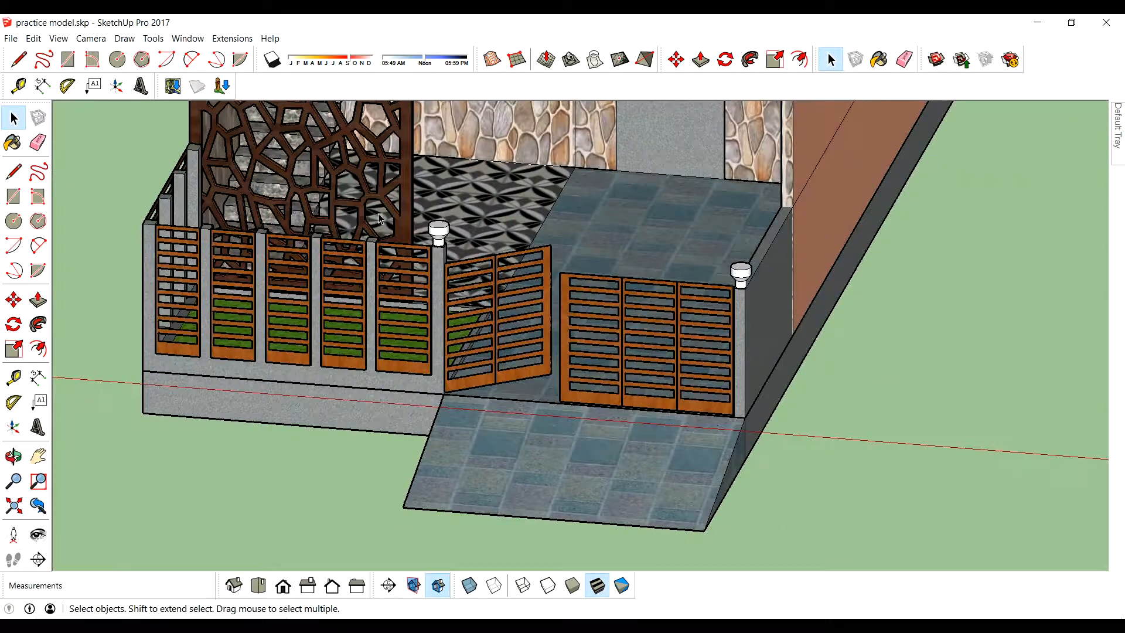
- Open the lamp group beside the folding gate for editing and paint its neck and flared section with the Metal Seamed material
scroll(422, 231, "up", 10)
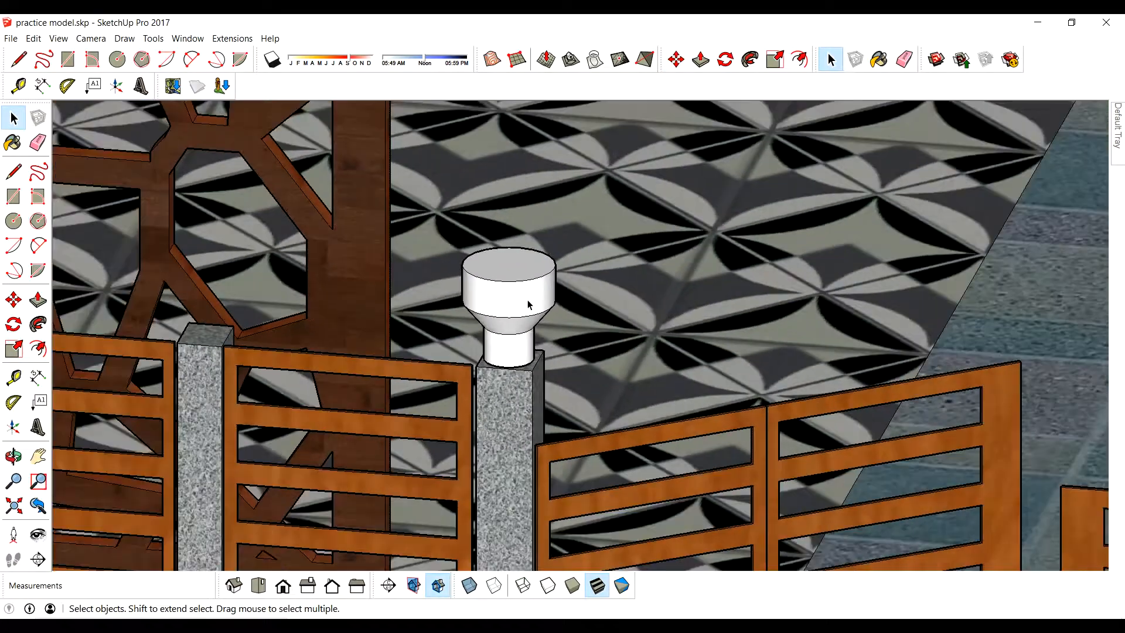
left_click(528, 304)
scroll(528, 304, "up", 2)
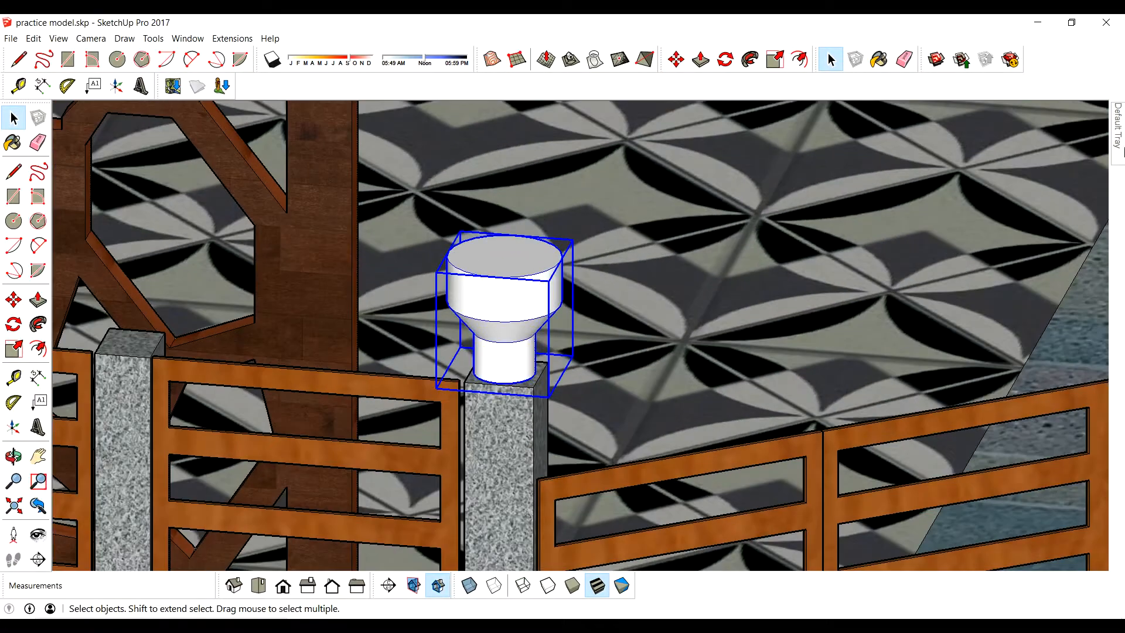
mouse_move(1117, 126)
left_click(1034, 332)
left_click(1023, 439)
double_click(517, 357)
key("b")
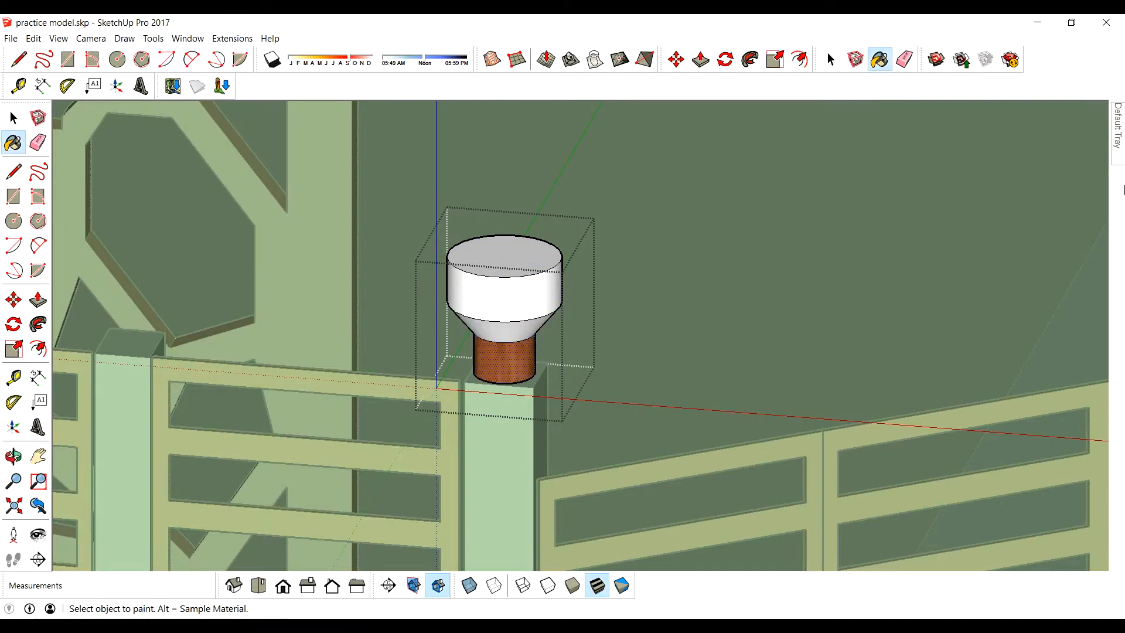
left_click(1013, 400)
left_click(503, 351)
scroll(502, 337, "down", 1)
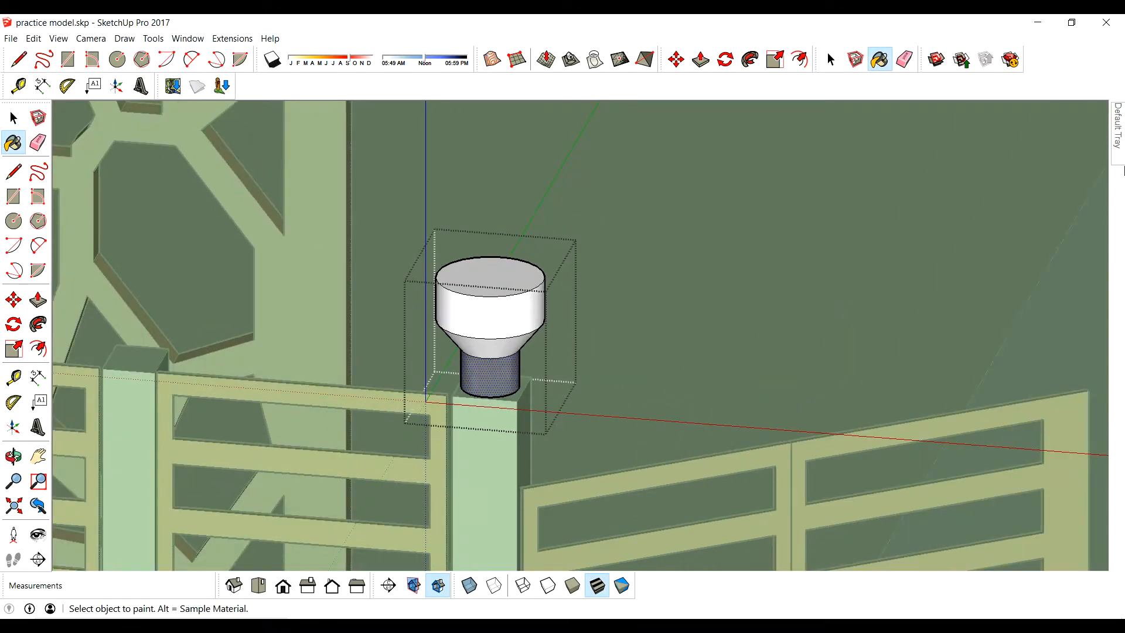
- Paint the lamp's upper cylinder with a translucent grey material from the Glass and Mirrors collection and close the group
mouse_move(1119, 147)
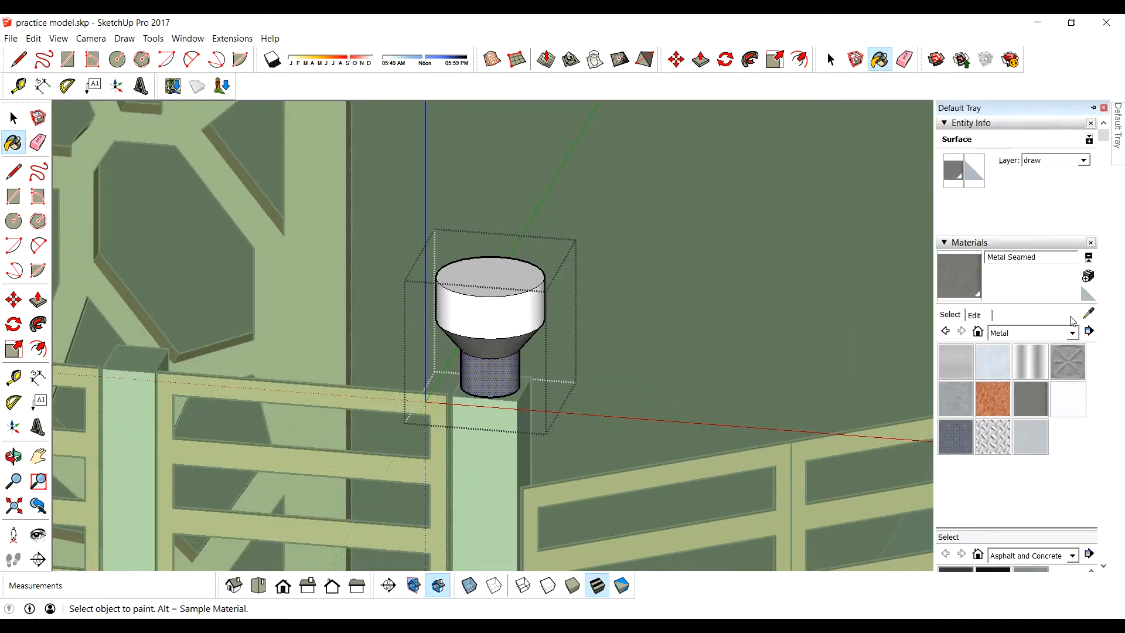
left_click(1034, 332)
left_click(1028, 406)
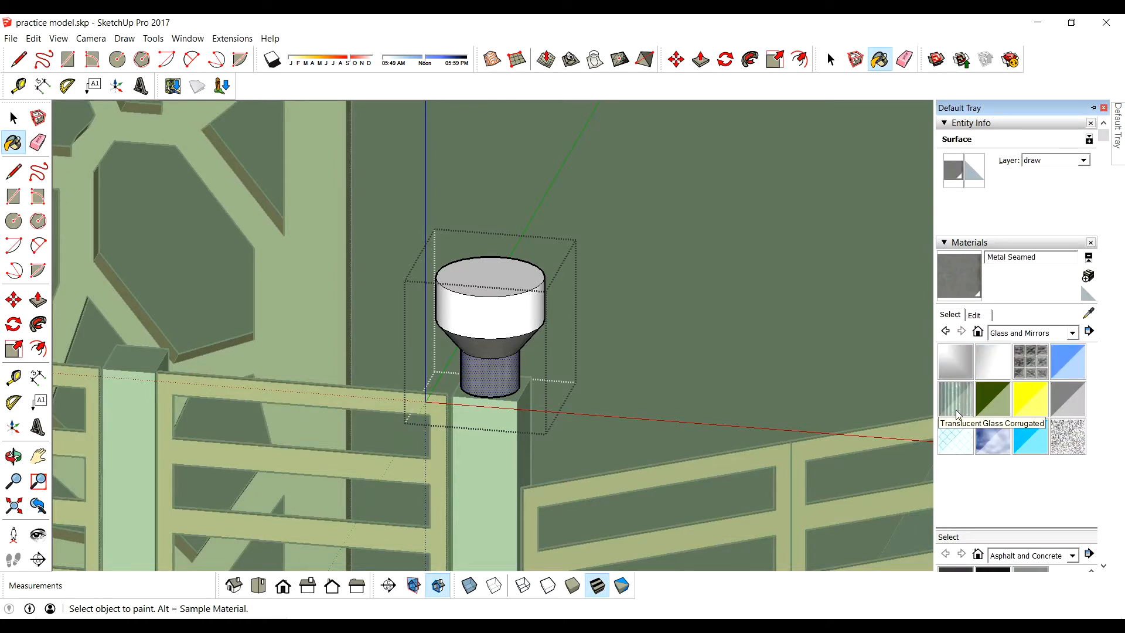
scroll(510, 271, "down", 5)
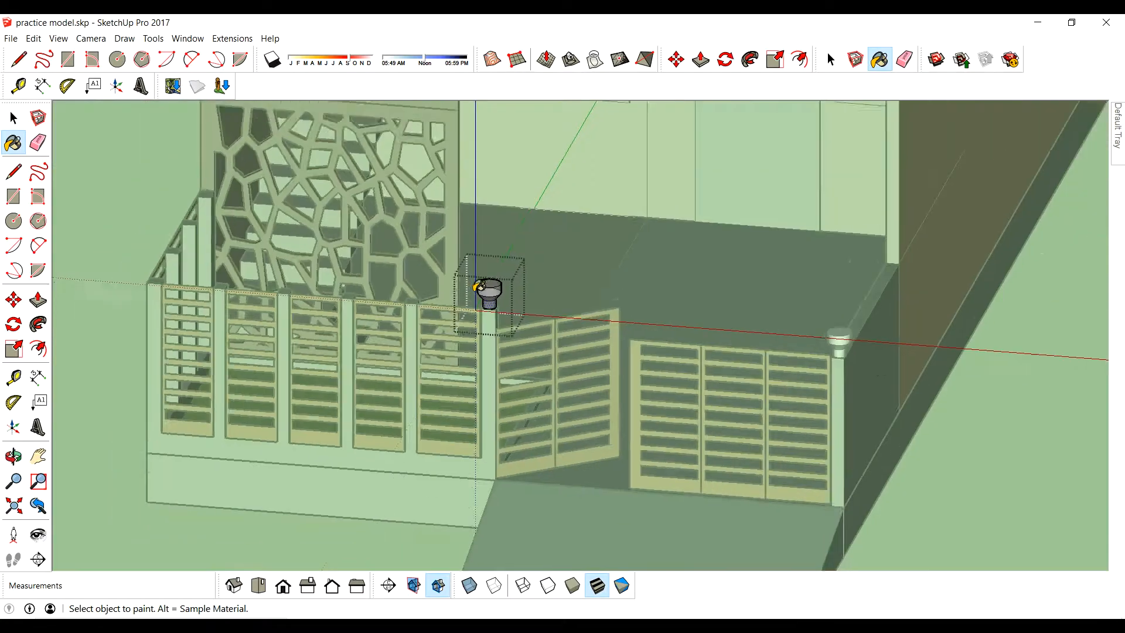
key("space")
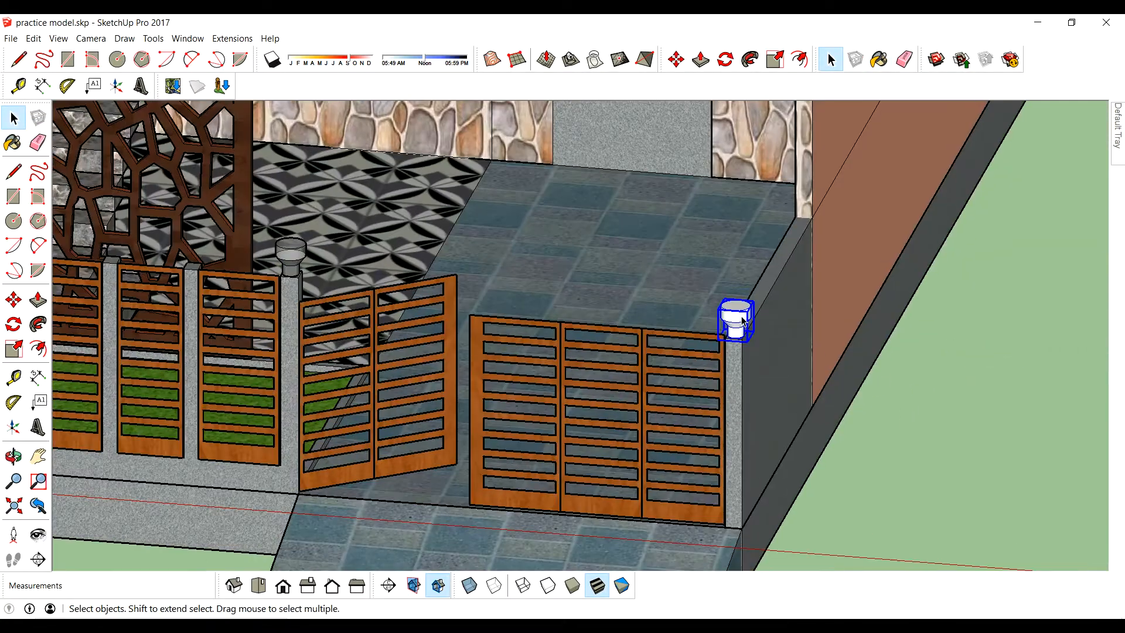
- Replace the unpainted lamp on the driveway's outer end post with a copy of the painted lamp
scroll(222, 246, "up", 5)
scroll(222, 246, "up", 4)
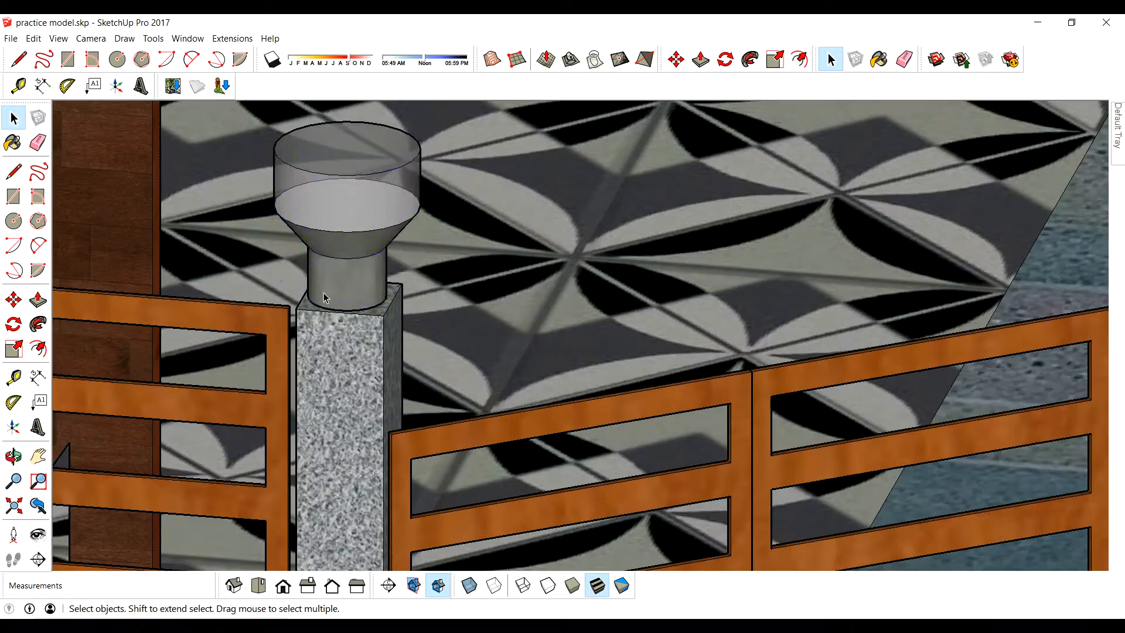
key("ctrl")
left_click(298, 309)
scroll(252, 235, "down", 7)
scroll(720, 327, "up", 4)
left_click(719, 351)
scroll(789, 291, "down", 6)
- Copy the painted lamp onto the corner post at the far end of the planter fence
mouse_move(814, 410)
middle_mouse_down()
mouse_move(864, 341)
mouse_move(826, 398)
middle_mouse_up()
scroll(875, 414, "down", 5)
middle_click_drag(851, 362, 814, 364, "shift")
scroll(673, 369, "up", 7)
left_click(678, 378)
key("m")
scroll(691, 390, "up", 5)
key("ctrl")
left_click(675, 379)
scroll(709, 328, "down", 6)
scroll(301, 326, "up", 7)
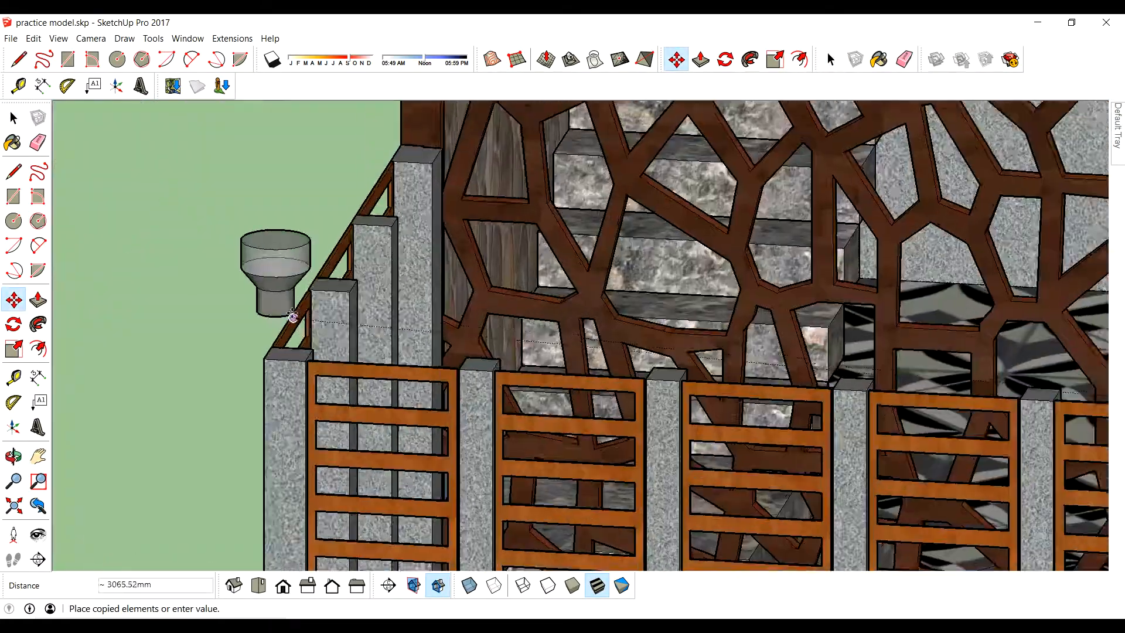
left_click(318, 406)
scroll(419, 293, "down", 6)
key("space")
scroll(850, 472, "down", 3)
middle_click_drag(849, 473, 856, 408)
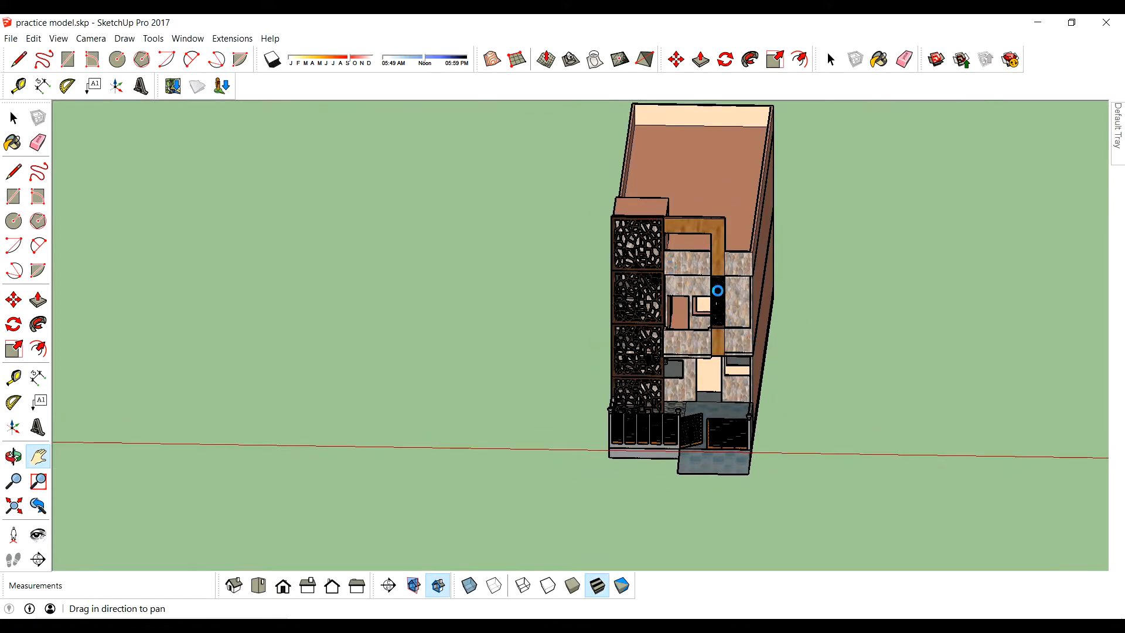
middle_click_drag(794, 330, 686, 316)
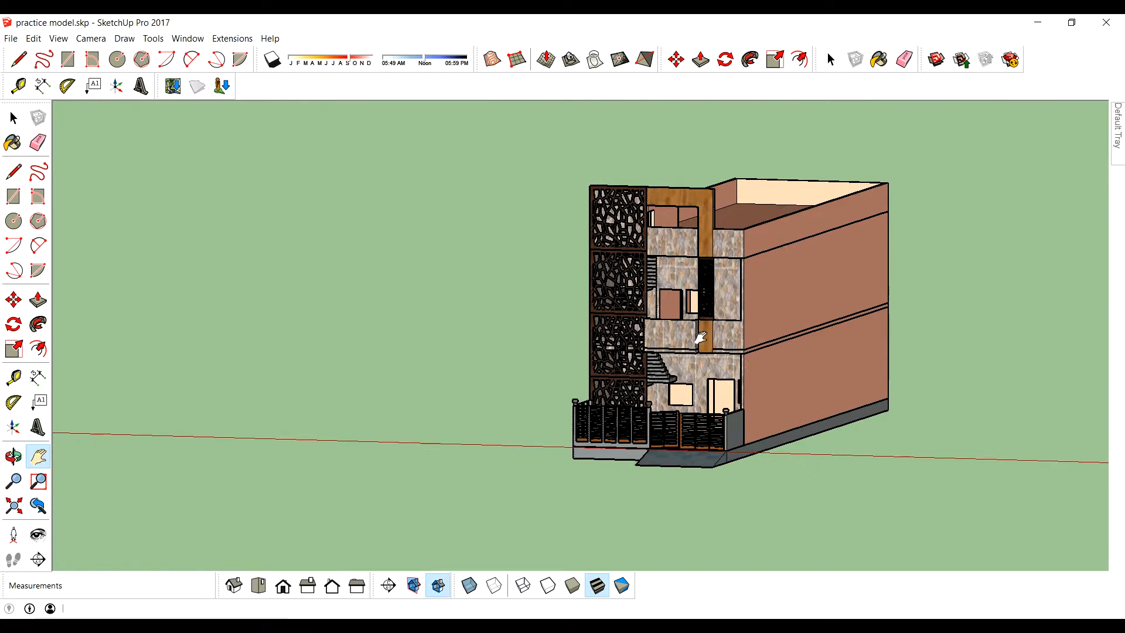
scroll(701, 337, "up", 1)
scroll(701, 337, "up", 1)
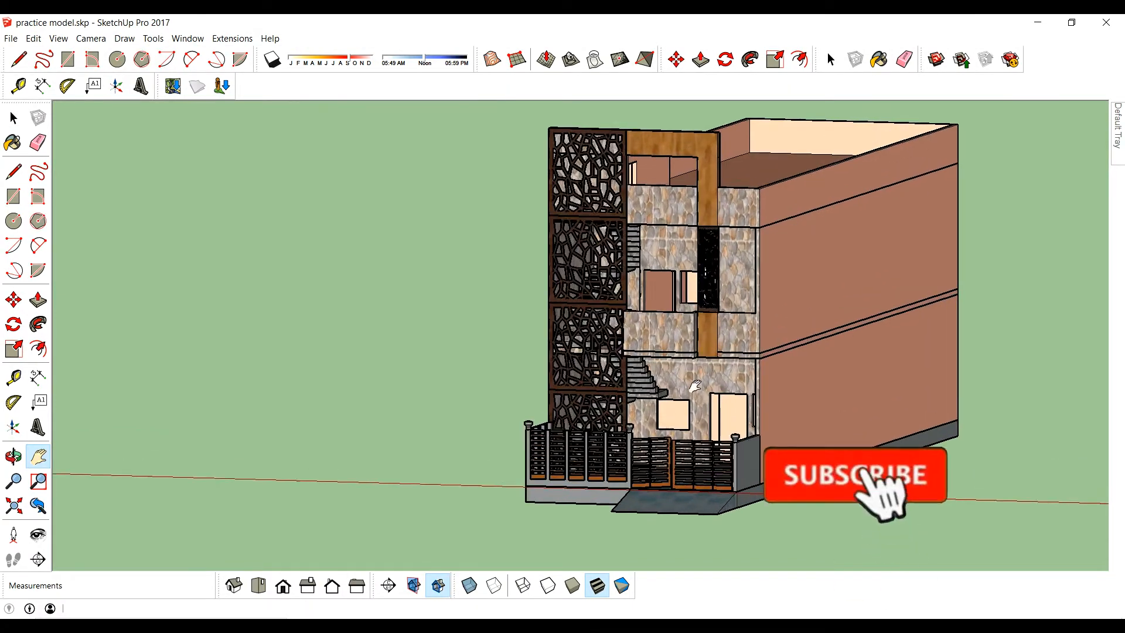